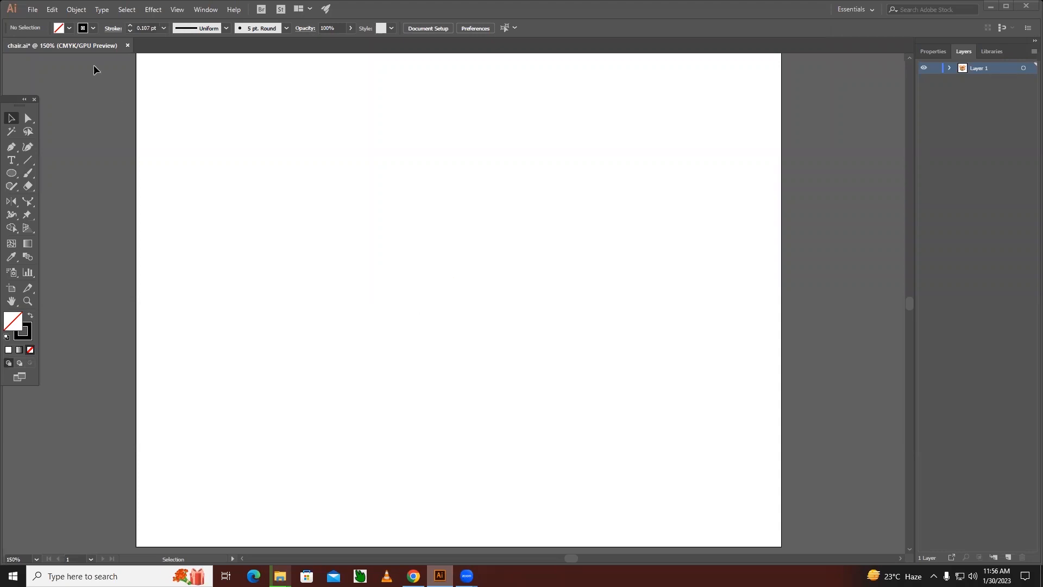
{"action": "left_click", "coordinate": [77, 10]}
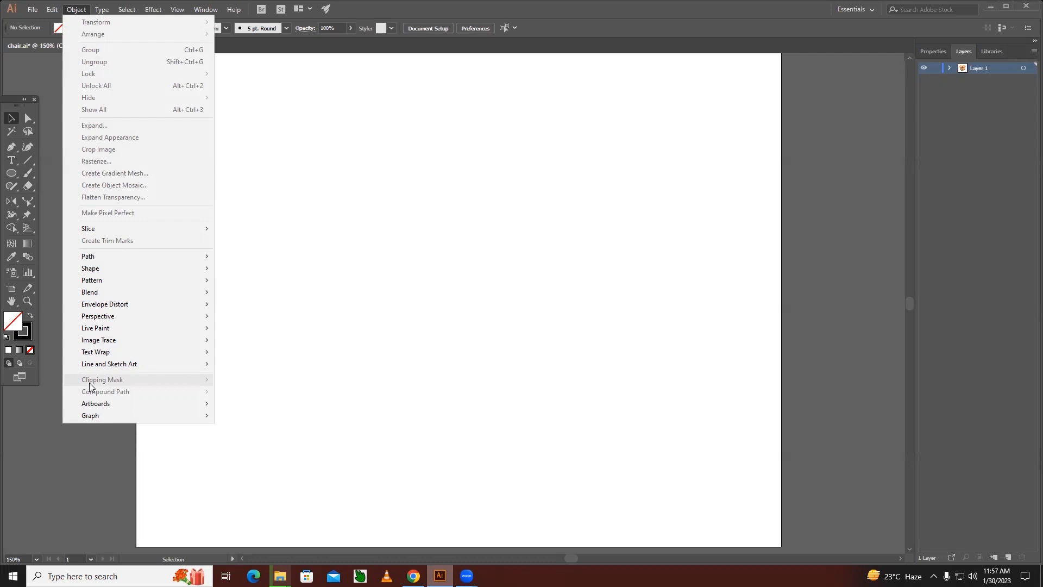
{"action": "left_click", "coordinate": [411, 348]}
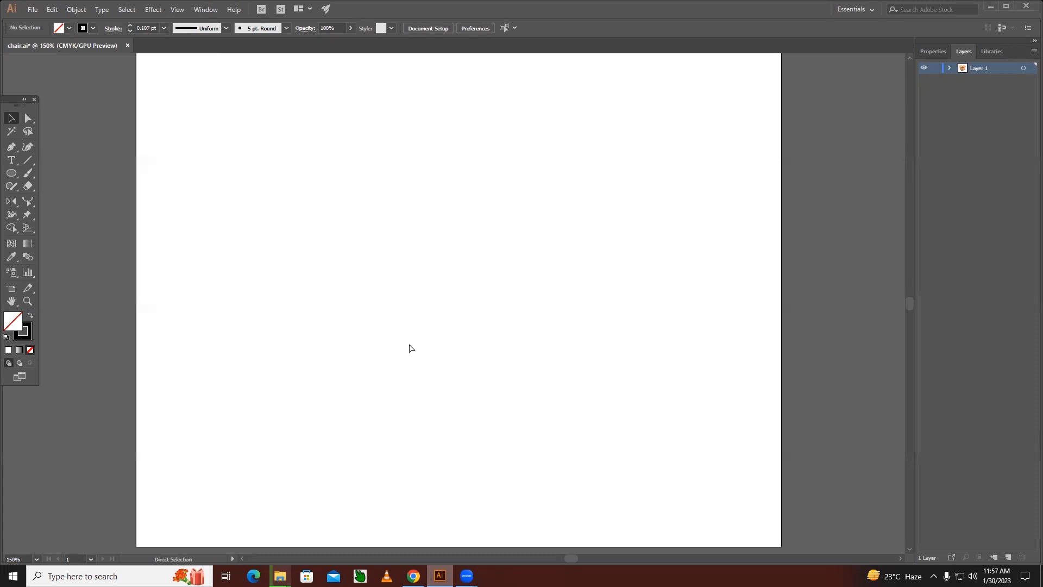
Step: Move the open cardboard box photo from the pasteboard onto the middle of the artboard
{"action": "key", "text": "ctrl+minus"}
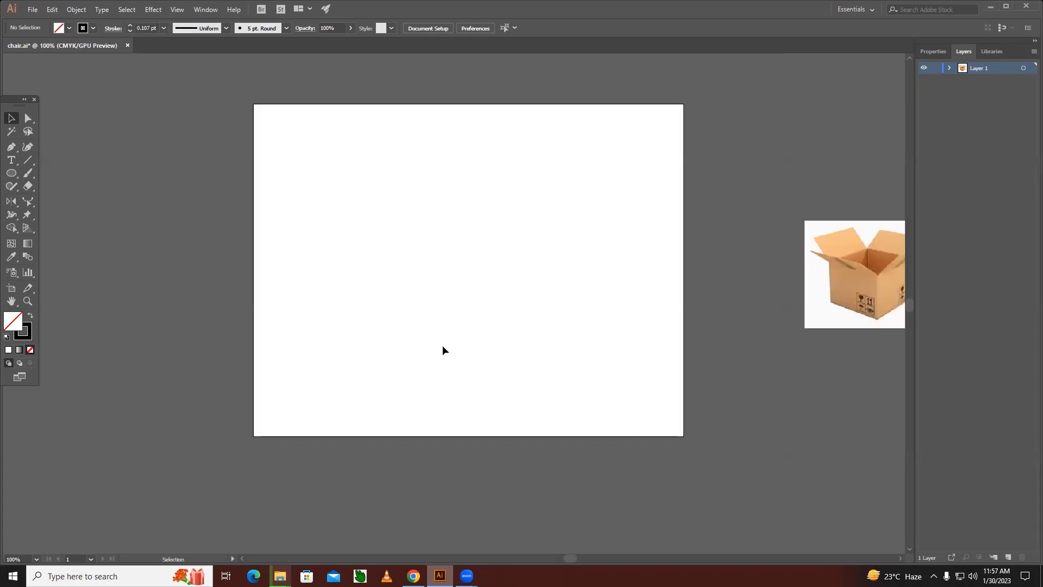
{"action": "left_click_drag", "start_coordinate": [865, 305], "coordinate": [451, 303]}
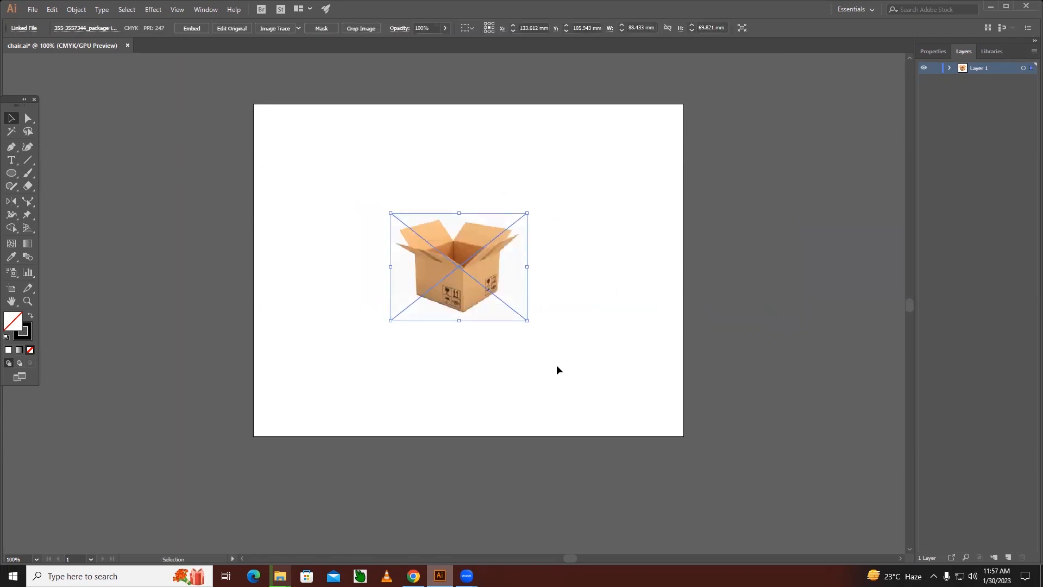
{"action": "left_click", "coordinate": [506, 376]}
{"action": "left_click", "coordinate": [480, 298]}
{"action": "left_click", "coordinate": [573, 359]}
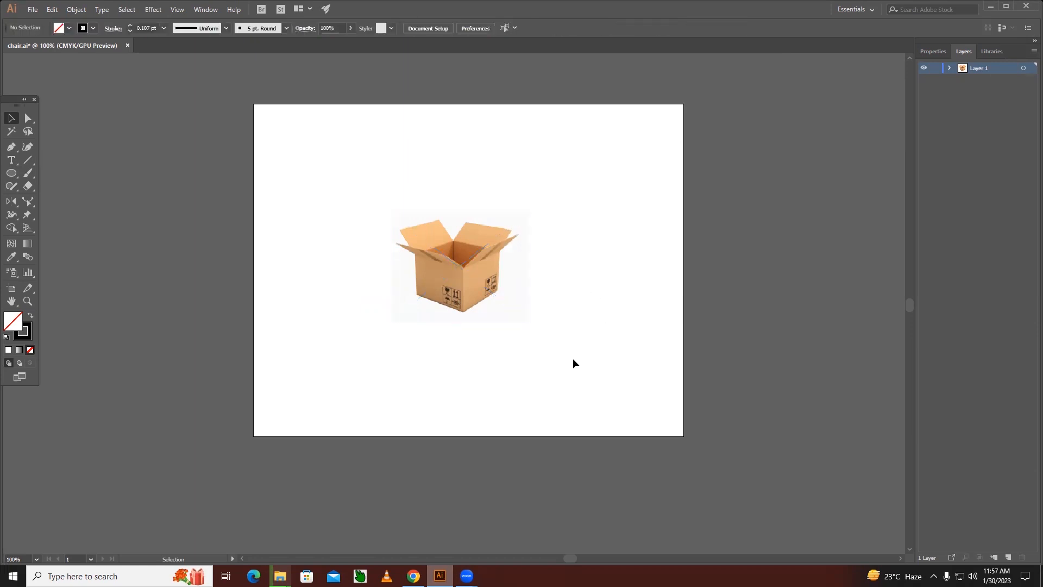
Step: Draw a rectangle covering the whole artboard, 279.4 mm wide and 215.9 mm high
{"action": "left_click", "coordinate": [12, 174]}
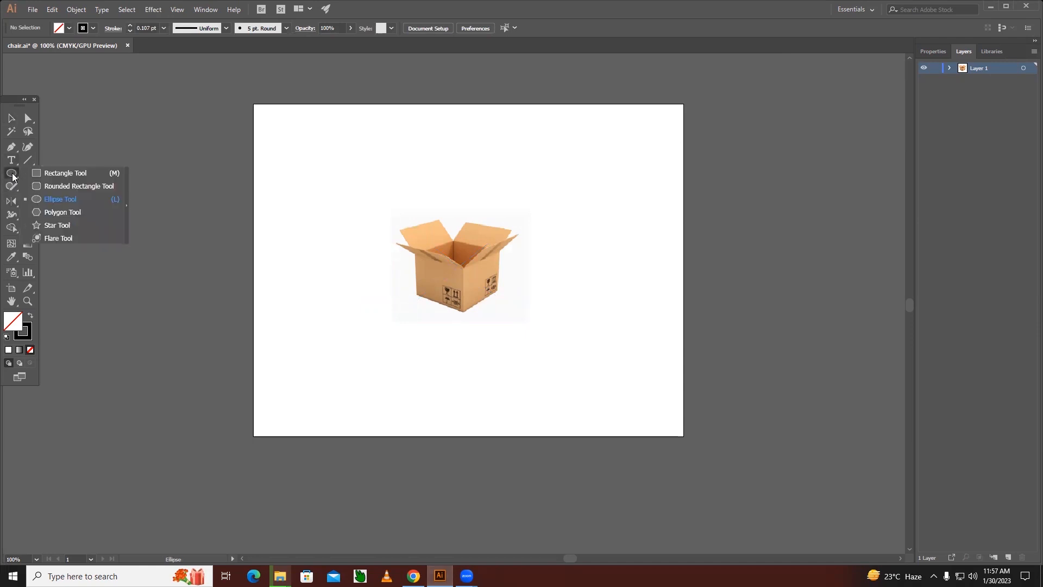
{"action": "left_click", "coordinate": [55, 172]}
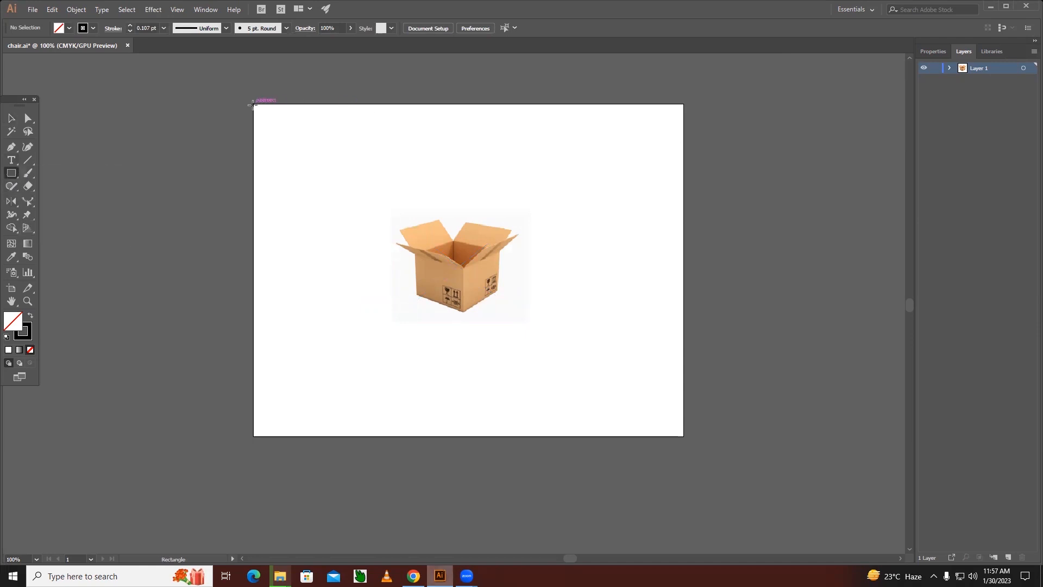
{"action": "left_click_drag", "start_coordinate": [253, 104], "coordinate": [684, 436]}
{"action": "key", "text": "v"}
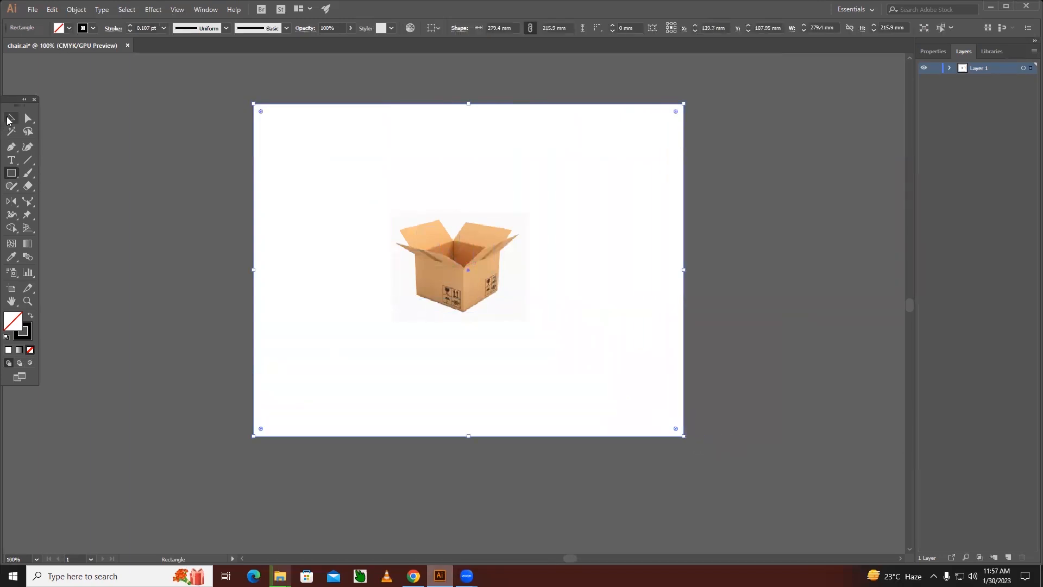
{"action": "left_click", "coordinate": [349, 183]}
Step: Fill the artboard-sized rectangle with a white-to-black linear gradient
{"action": "left_click", "coordinate": [324, 105]}
{"action": "left_click", "coordinate": [29, 243]}
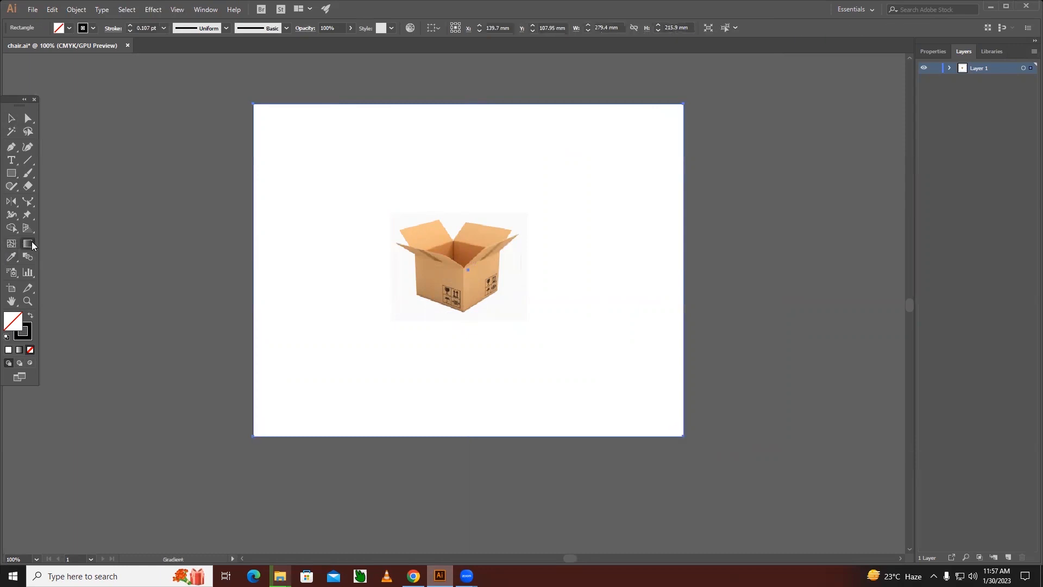
{"action": "double_click", "coordinate": [30, 243]}
{"action": "left_click_drag", "start_coordinate": [744, 395], "coordinate": [751, 338]}
{"action": "left_click", "coordinate": [719, 368]}
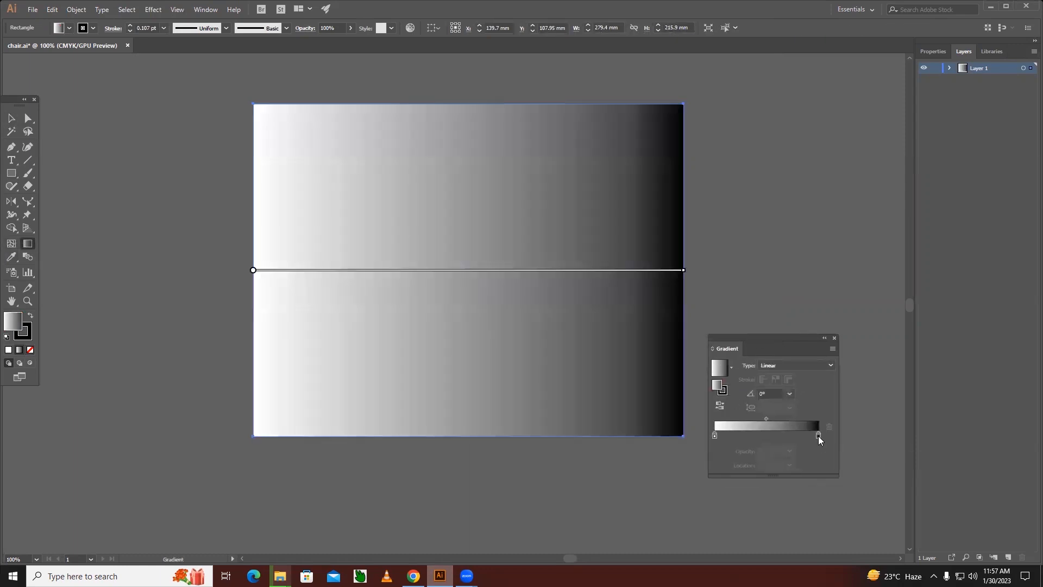
Step: Set the starting colour stop of the rectangle's gradient to the red swatch
{"action": "left_click", "coordinate": [819, 436]}
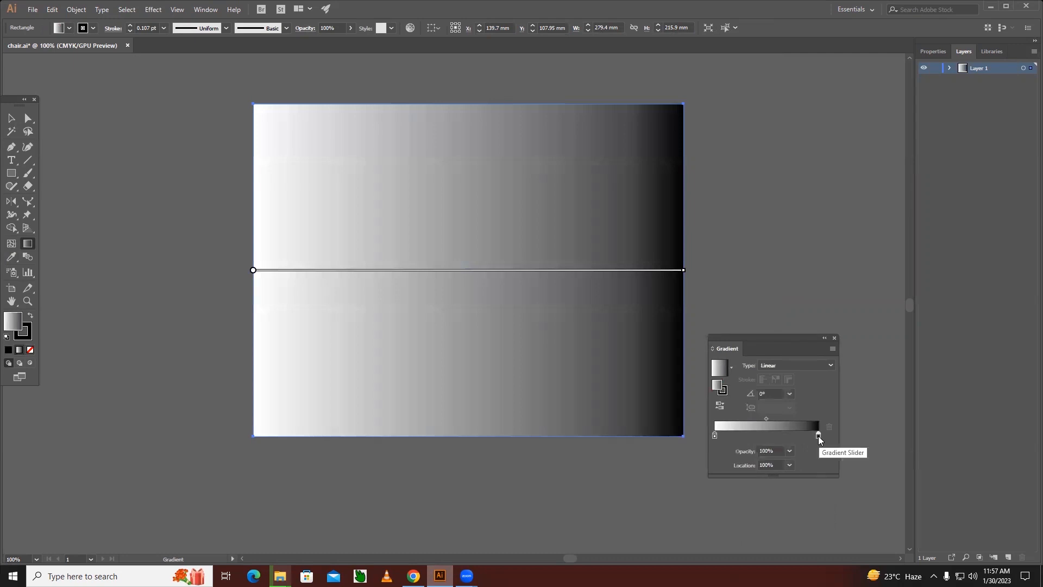
{"action": "double_click", "coordinate": [715, 436]}
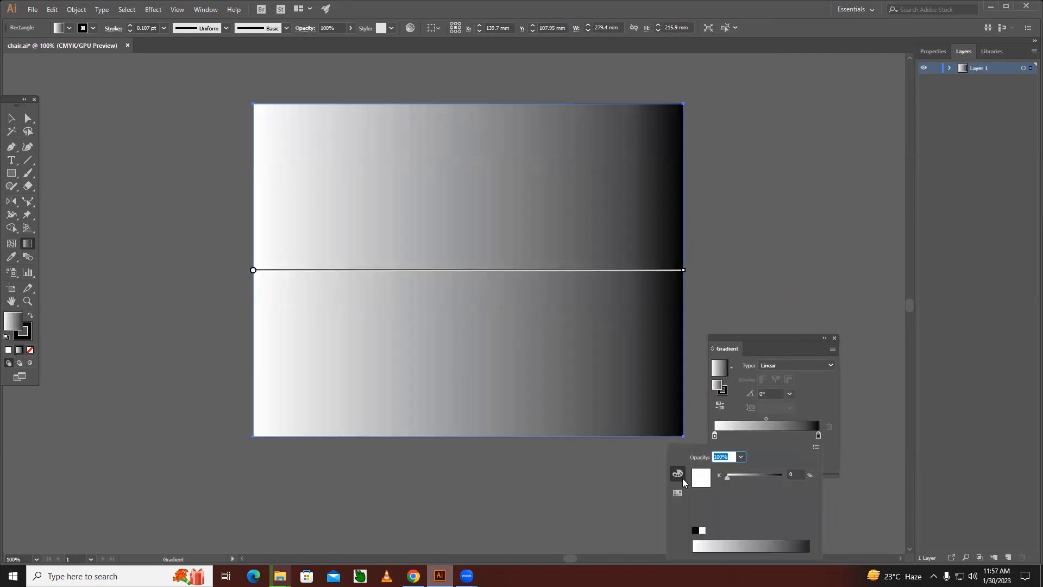
{"action": "left_click", "coordinate": [677, 492]}
{"action": "left_click", "coordinate": [708, 469]}
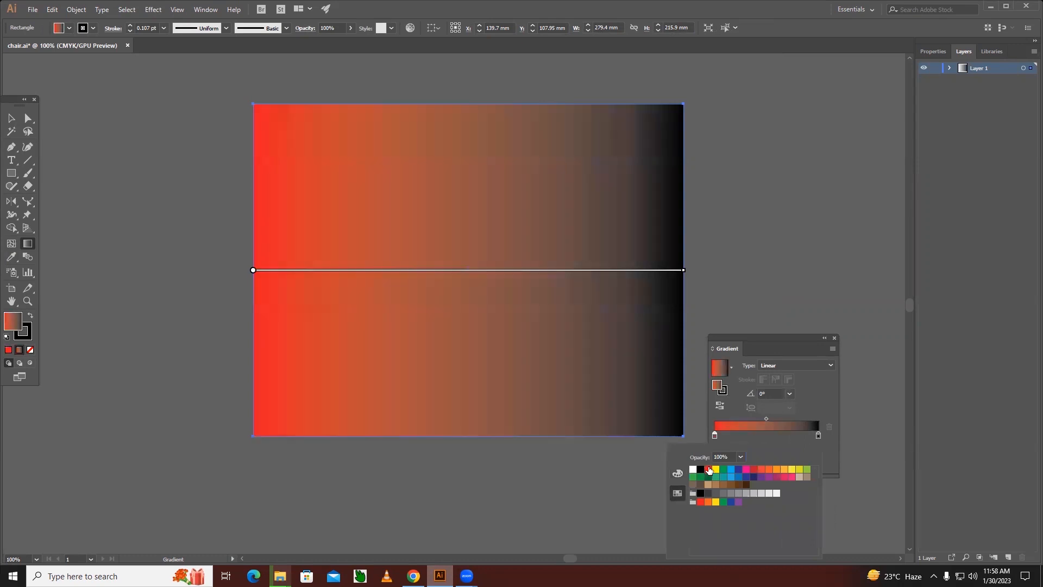
{"action": "left_click", "coordinate": [767, 419]}
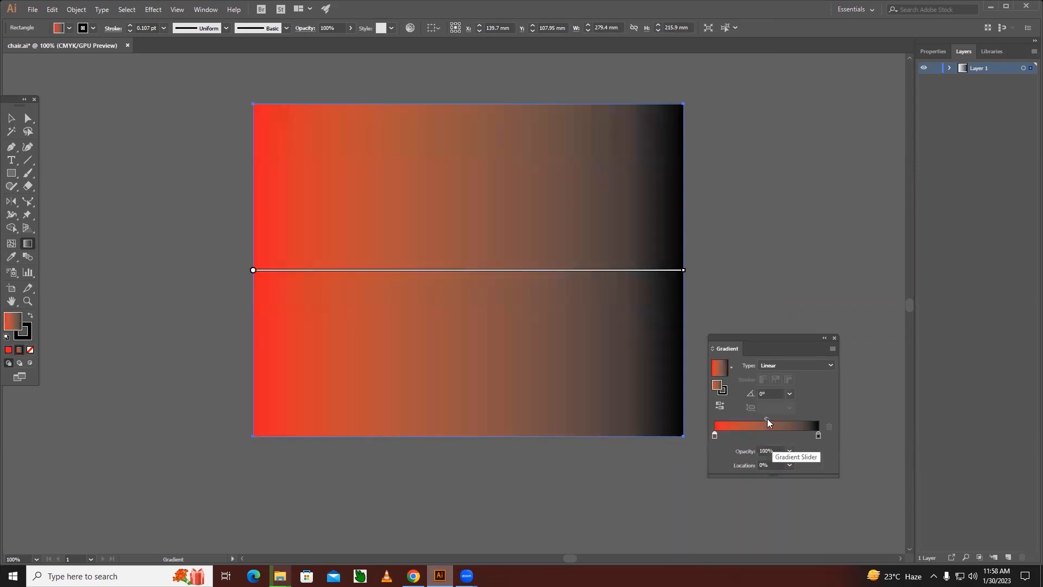
Step: Change the rectangle's gradient type to Radial and set its end colour stop to yellow
{"action": "left_click", "coordinate": [818, 436]}
{"action": "double_click", "coordinate": [818, 436]}
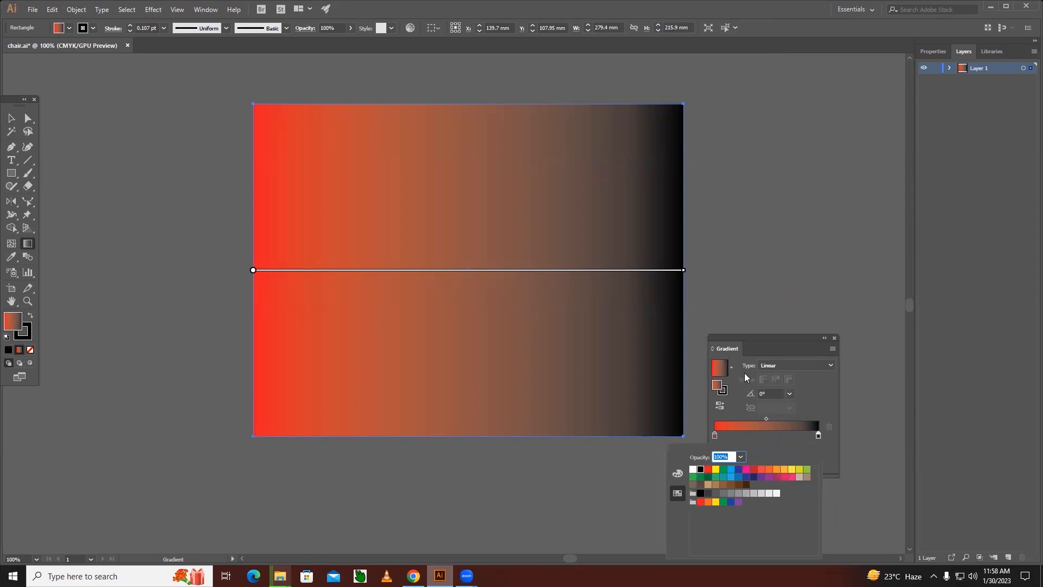
{"action": "left_click", "coordinate": [773, 365]}
{"action": "left_click", "coordinate": [773, 364]}
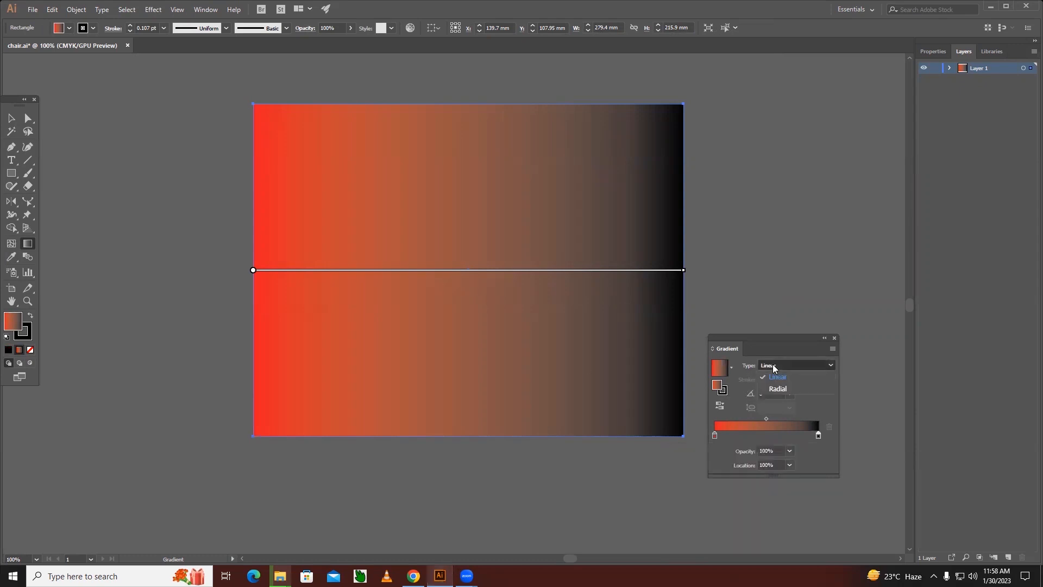
{"action": "left_click", "coordinate": [774, 387]}
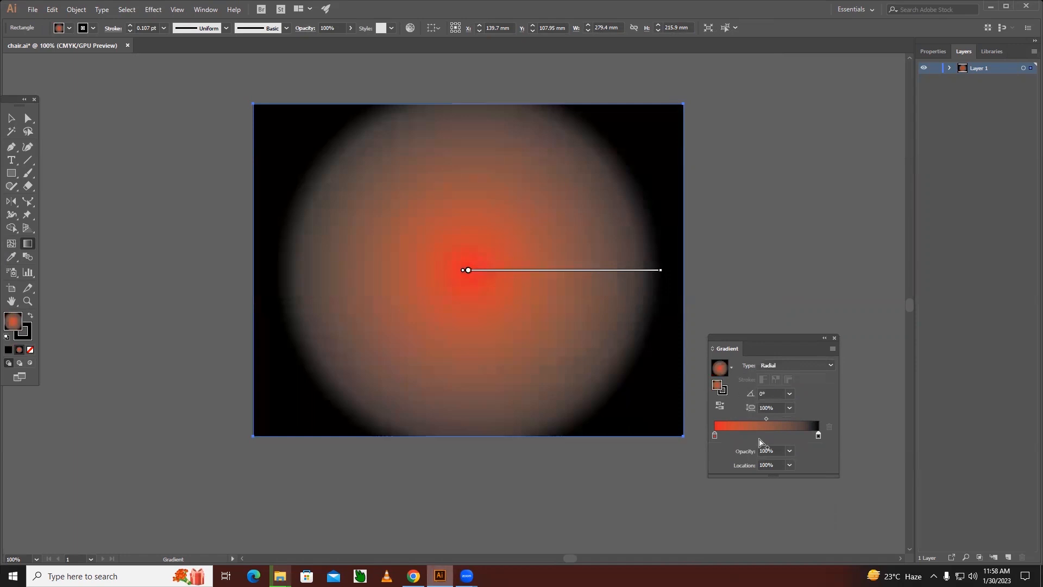
{"action": "double_click", "coordinate": [820, 435]}
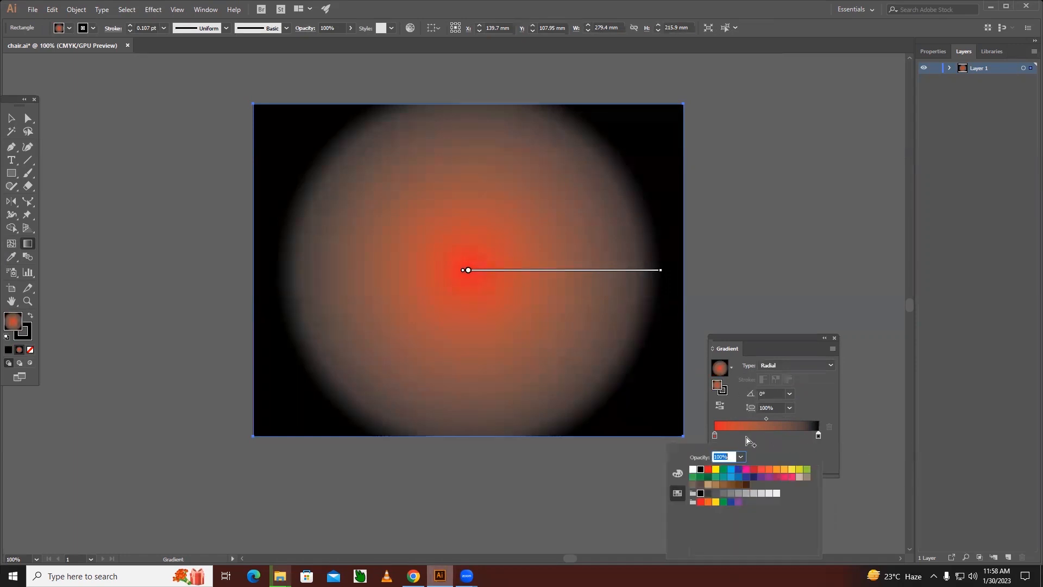
{"action": "left_click", "coordinate": [716, 470]}
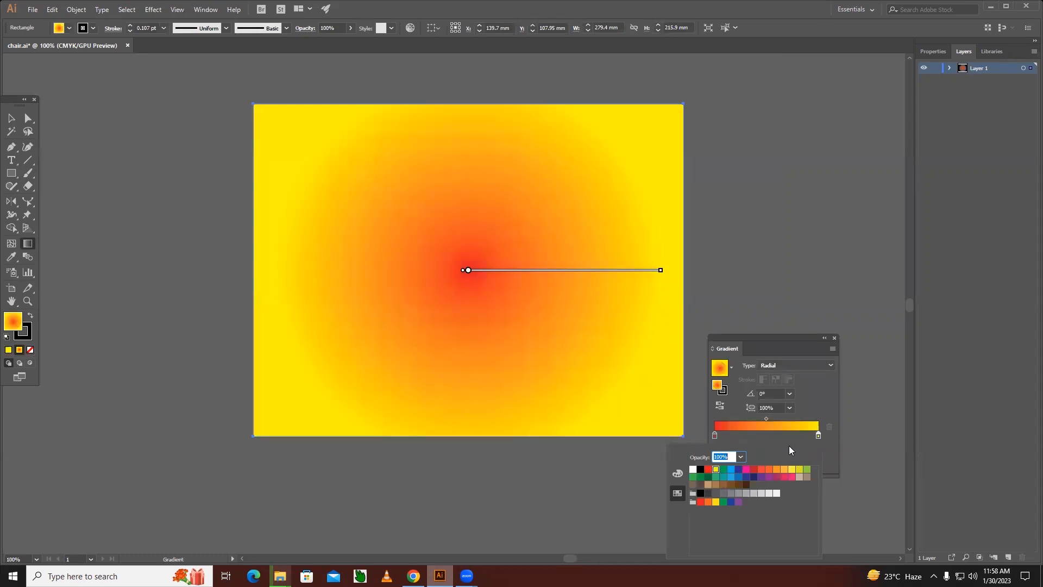
Step: Reverse the radial gradient's colours and enlarge its radius beyond the sides of the rectangle
{"action": "left_click", "coordinate": [721, 405]}
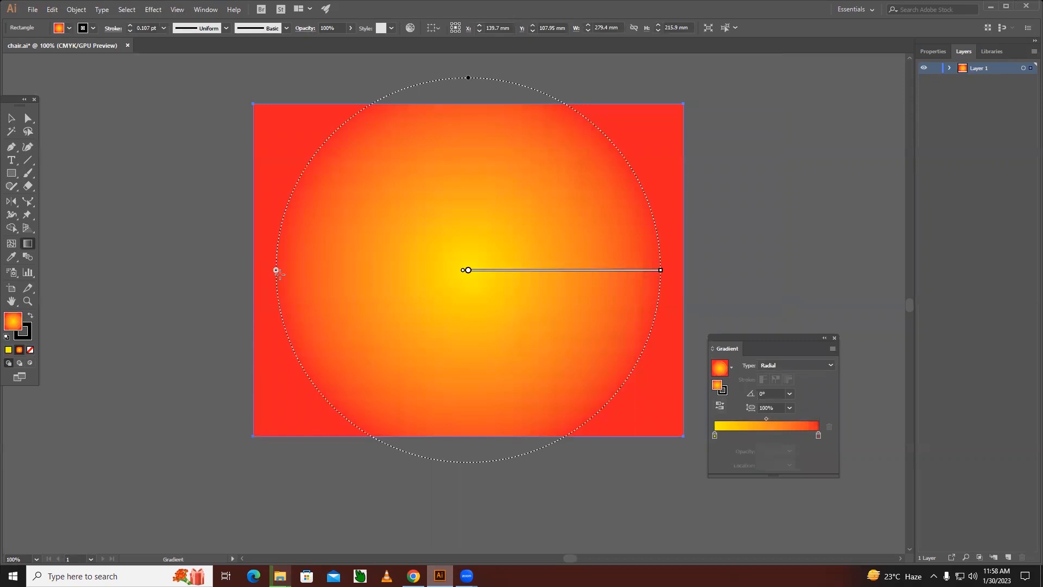
{"action": "left_click_drag", "start_coordinate": [277, 270], "coordinate": [220, 280]}
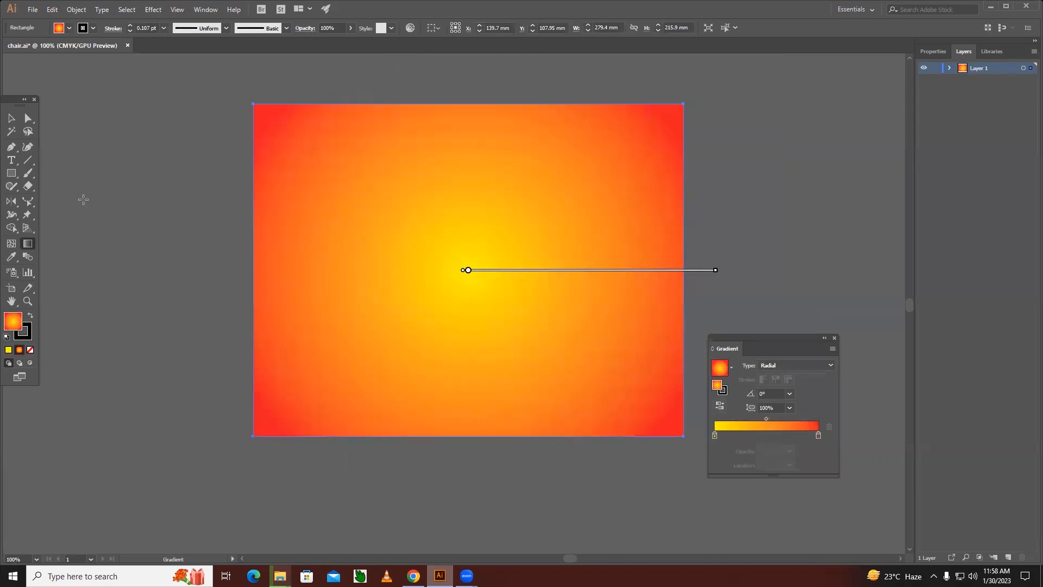
Step: Send the gradient rectangle behind the box photo
{"action": "key", "text": "v"}
{"action": "right_click", "coordinate": [312, 200]}
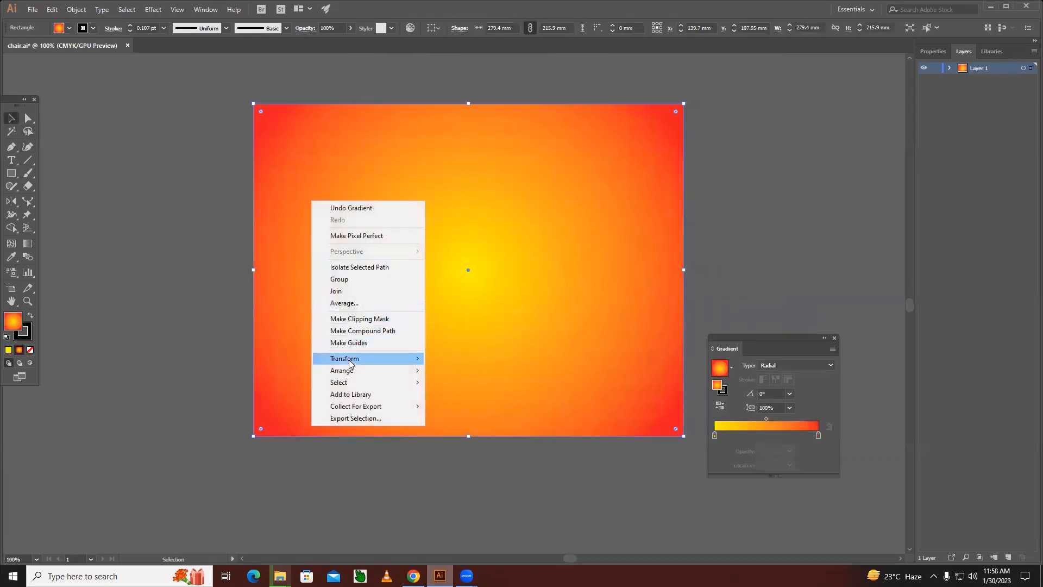
{"action": "mouse_move", "coordinate": [350, 371]}
{"action": "left_click", "coordinate": [460, 408]}
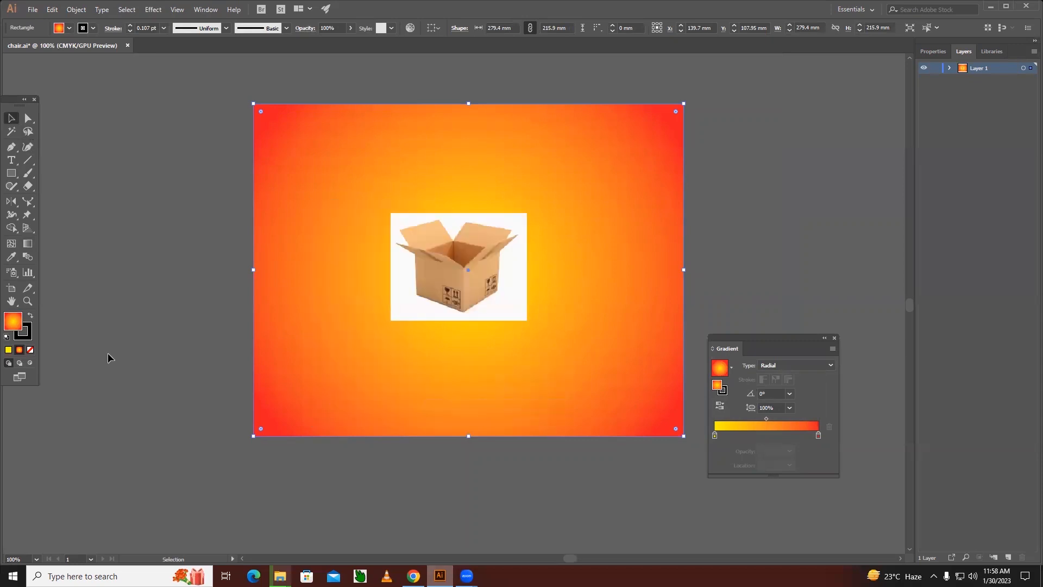
Step: Enlarge the box photo proportionally around its centre to about 169.5 by 133.8 mm
{"action": "left_click", "coordinate": [462, 260]}
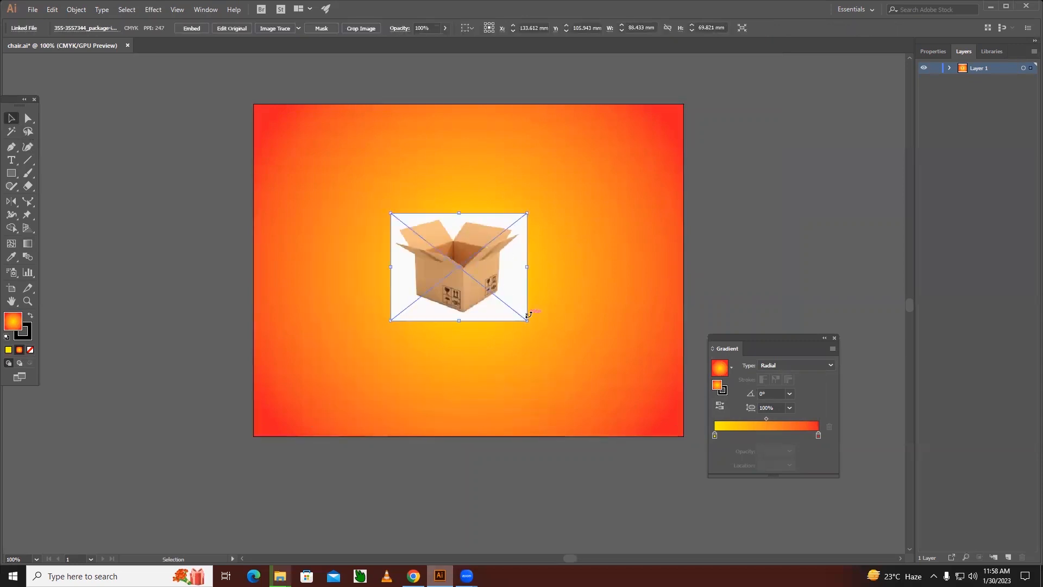
{"action": "left_click_drag", "start_coordinate": [527, 321], "coordinate": [608, 371]}
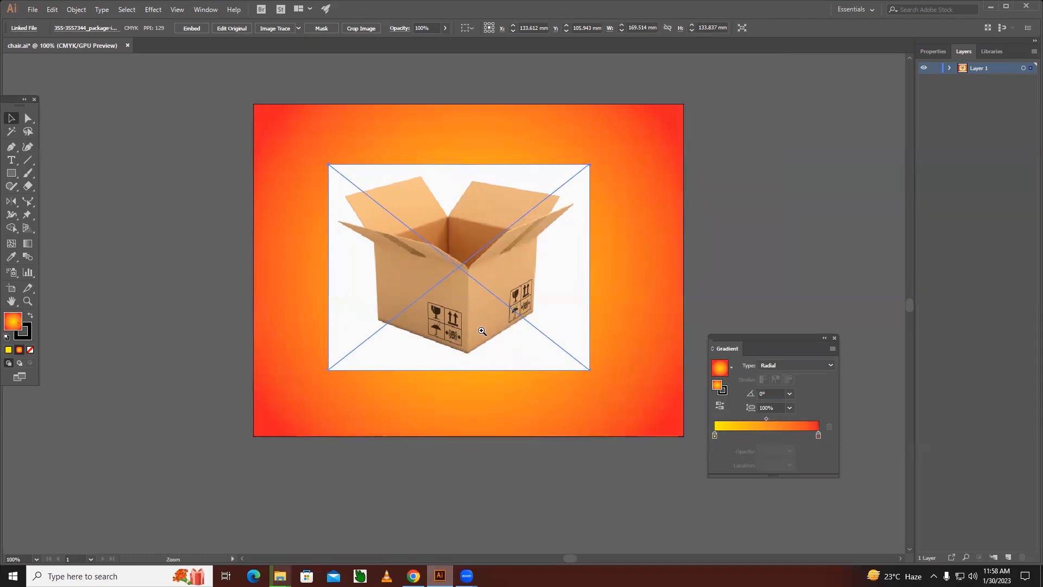
{"action": "key", "text": "ctrl+plus"}
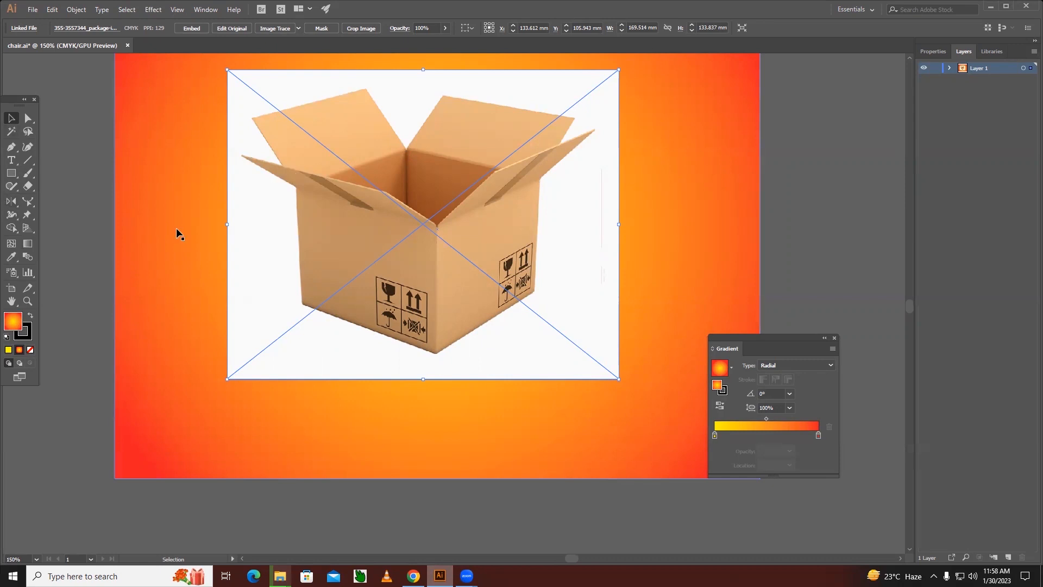
Step: Lock the gradient background rectangle and the box photo
{"action": "left_click", "coordinate": [170, 376]}
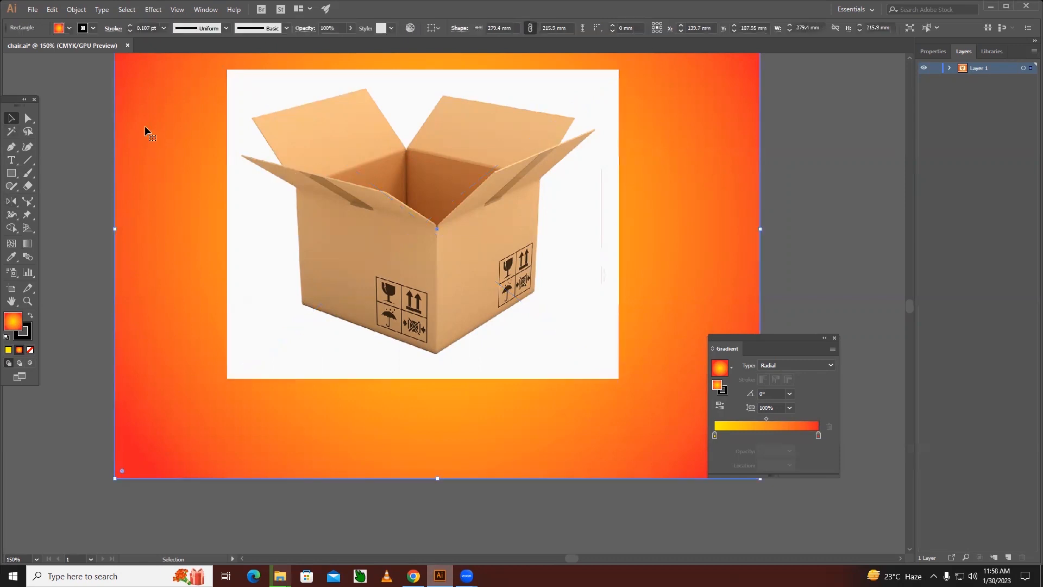
{"action": "key", "text": "a"}
{"action": "key", "text": "ctrl+2"}
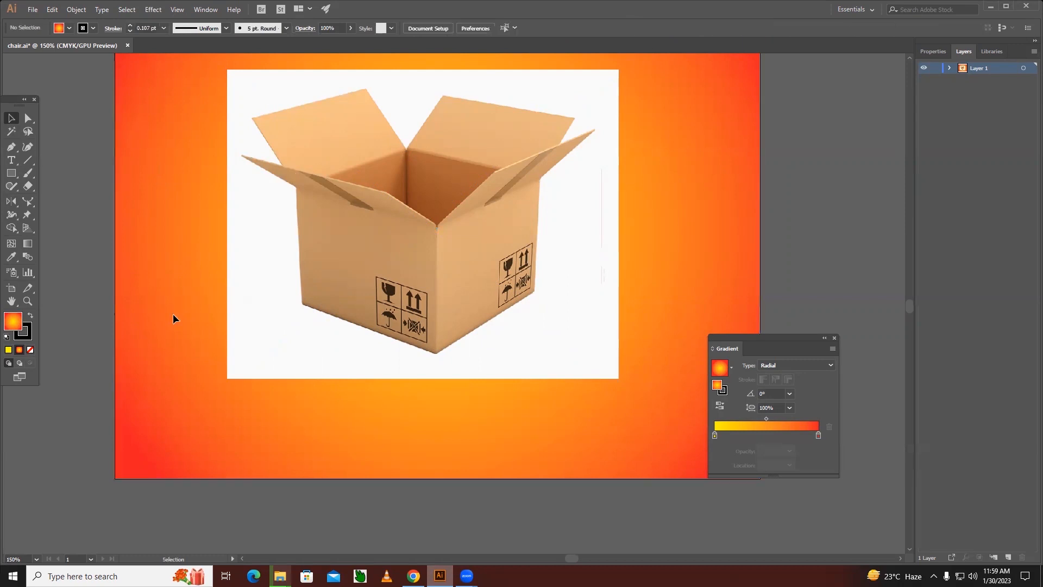
{"action": "left_click", "coordinate": [332, 334]}
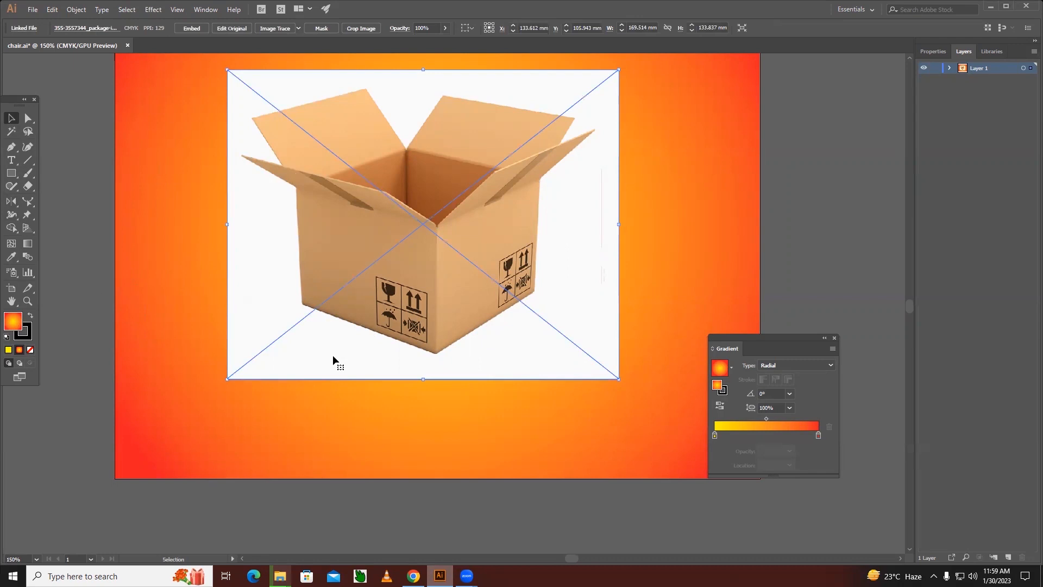
{"action": "key", "text": "a"}
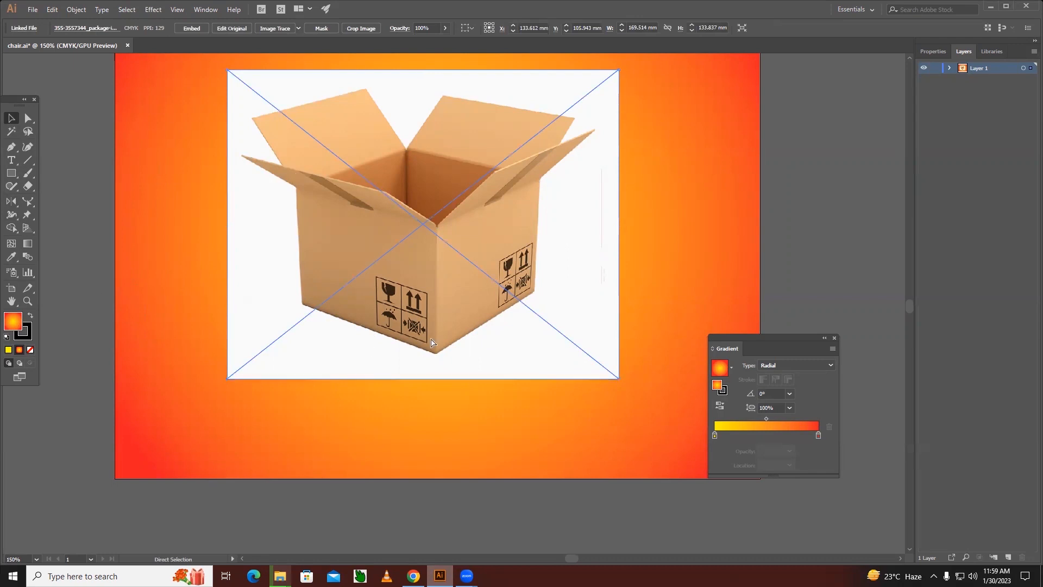
{"action": "key", "text": "ctrl+2"}
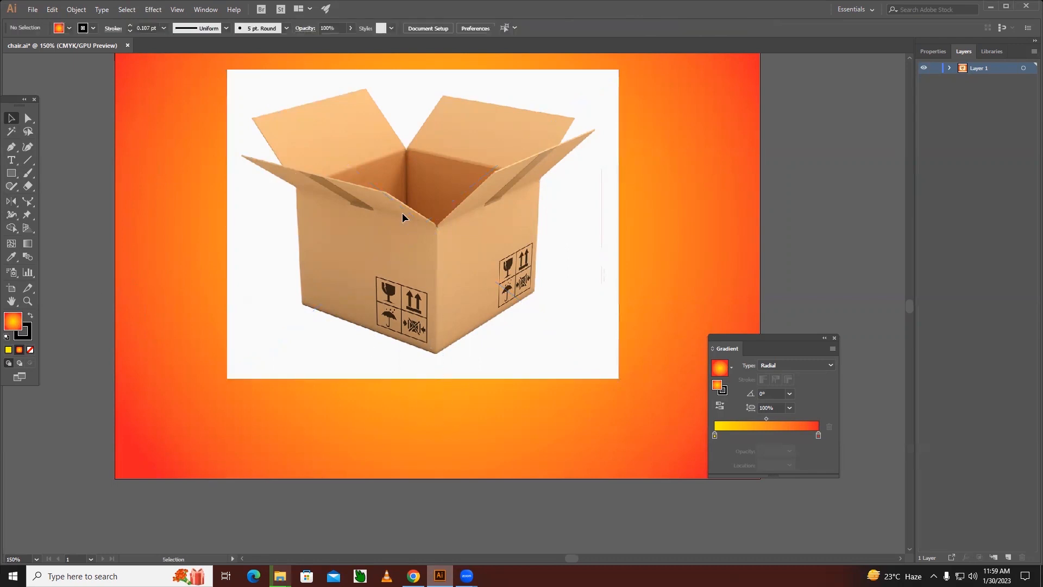
Step: Prepare the Pen tool with no fill and a 1 pt green stroke of C 86.67, M 29.41, Y 100, K 20
{"action": "left_click", "coordinate": [11, 148]}
{"action": "key", "text": "d"}
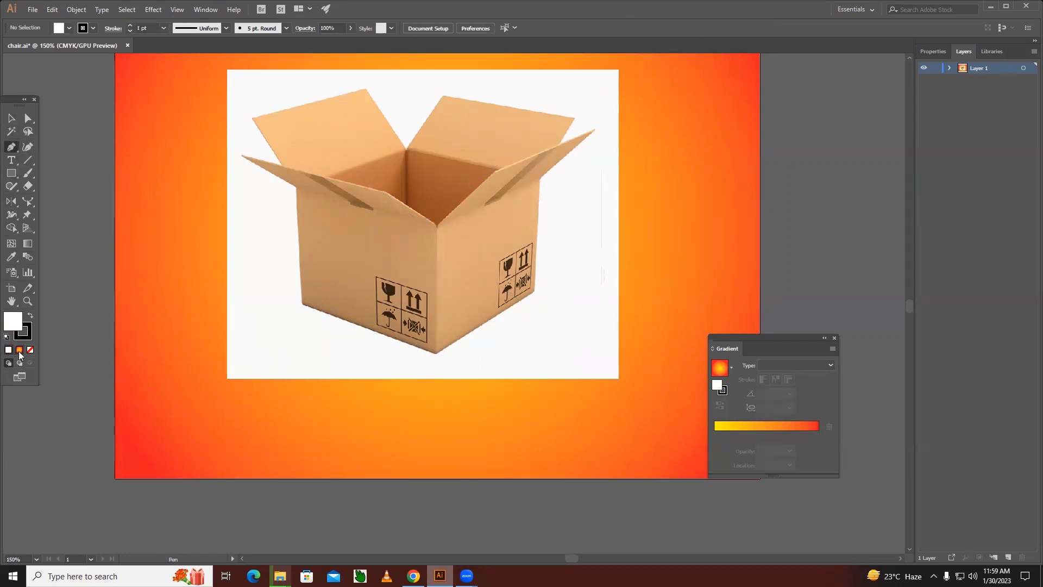
{"action": "left_click", "coordinate": [30, 350]}
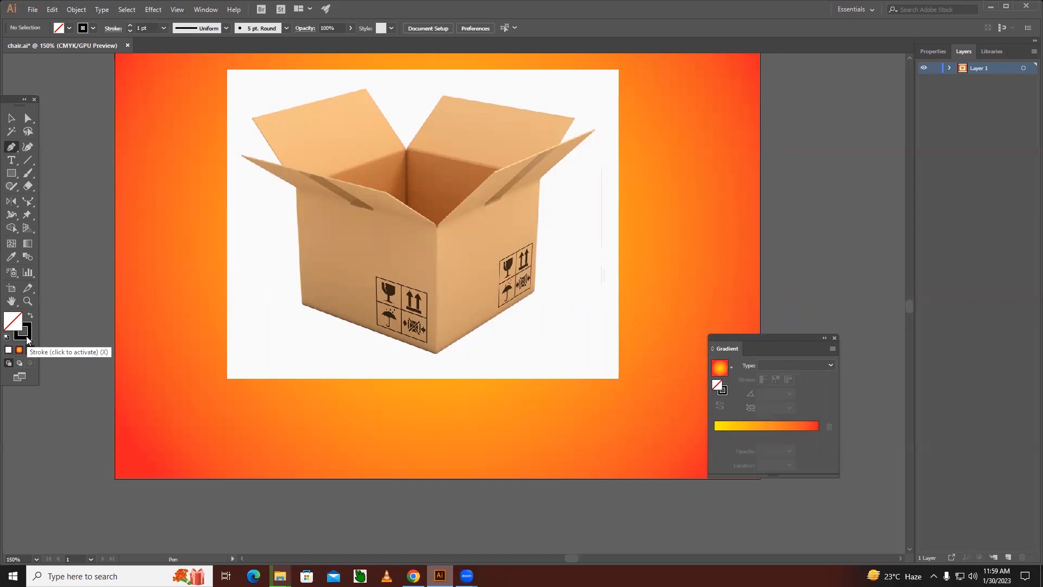
{"action": "left_click", "coordinate": [27, 339]}
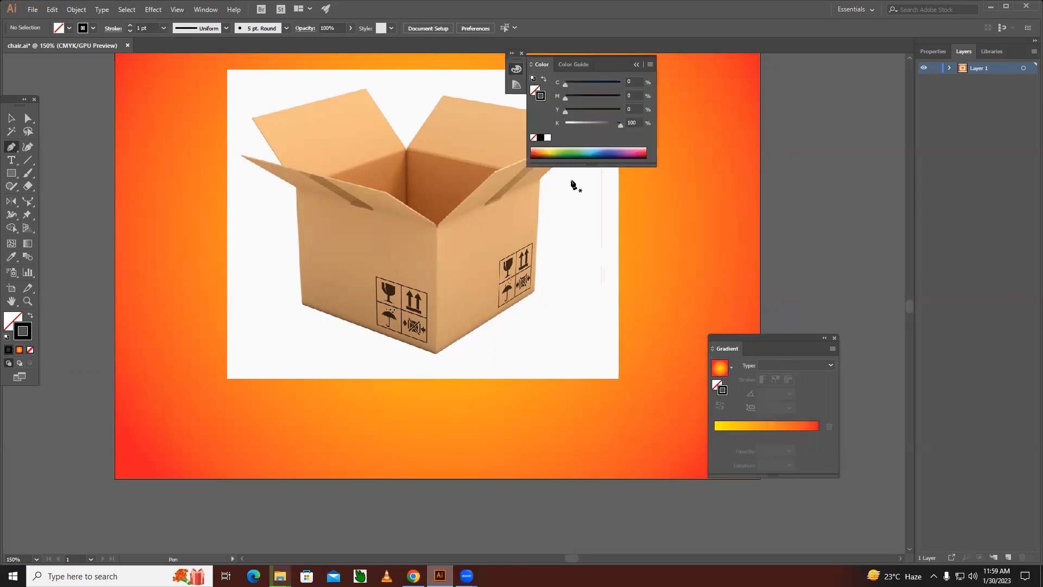
{"action": "left_click", "coordinate": [569, 151]}
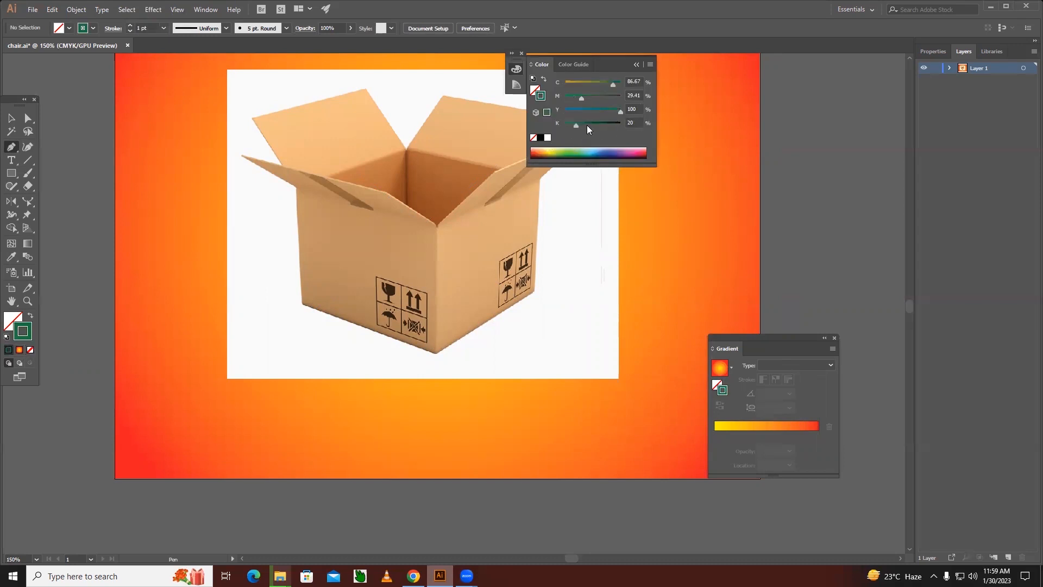
Step: Start a straight-segment Pen path at the box's bottom front corner and trace the right side and right flaps to the back inner corner
{"action": "left_click", "coordinate": [636, 65]}
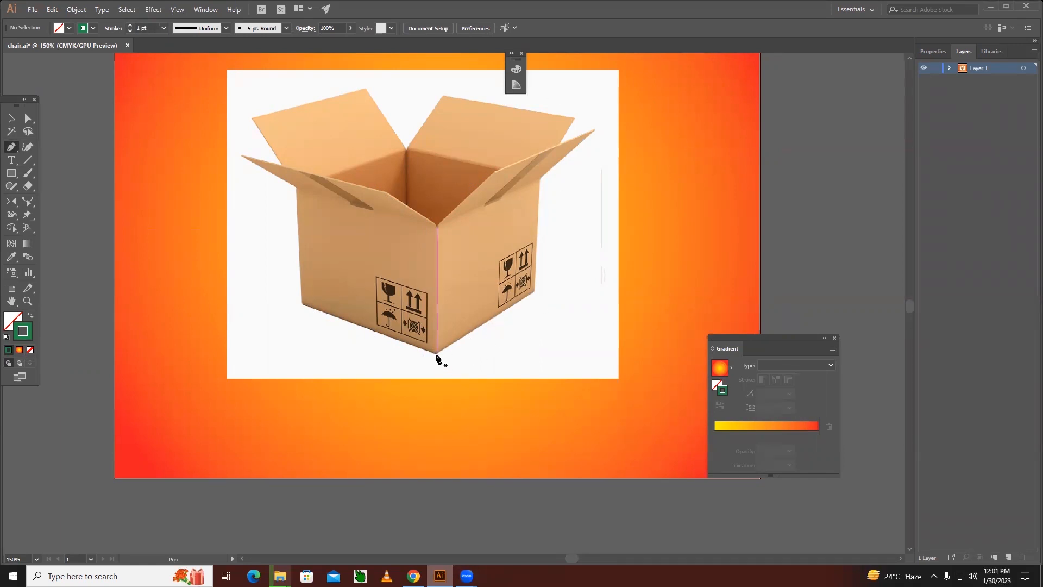
{"action": "left_click", "coordinate": [438, 354]}
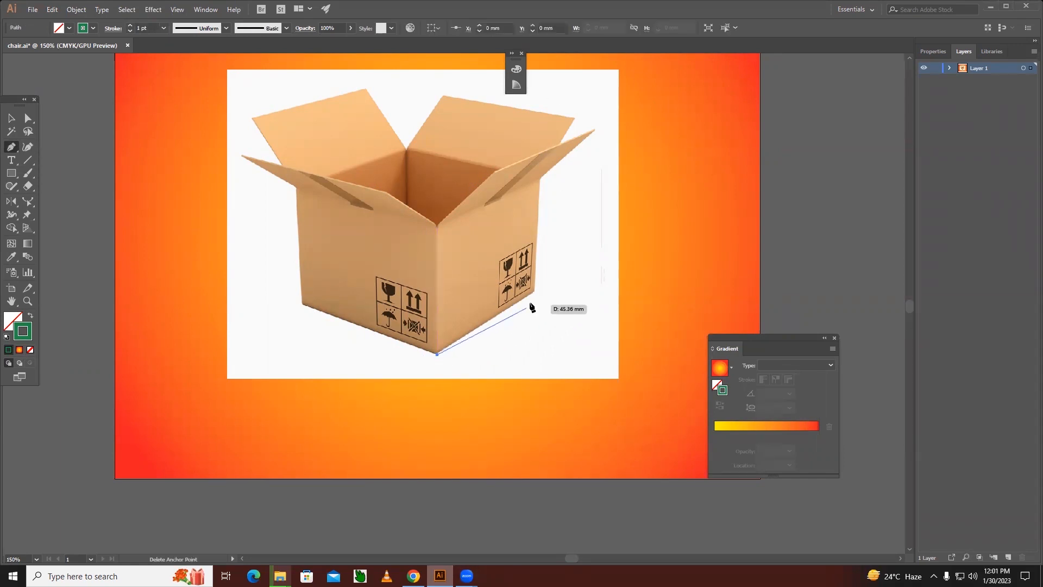
{"action": "left_click", "coordinate": [535, 292]}
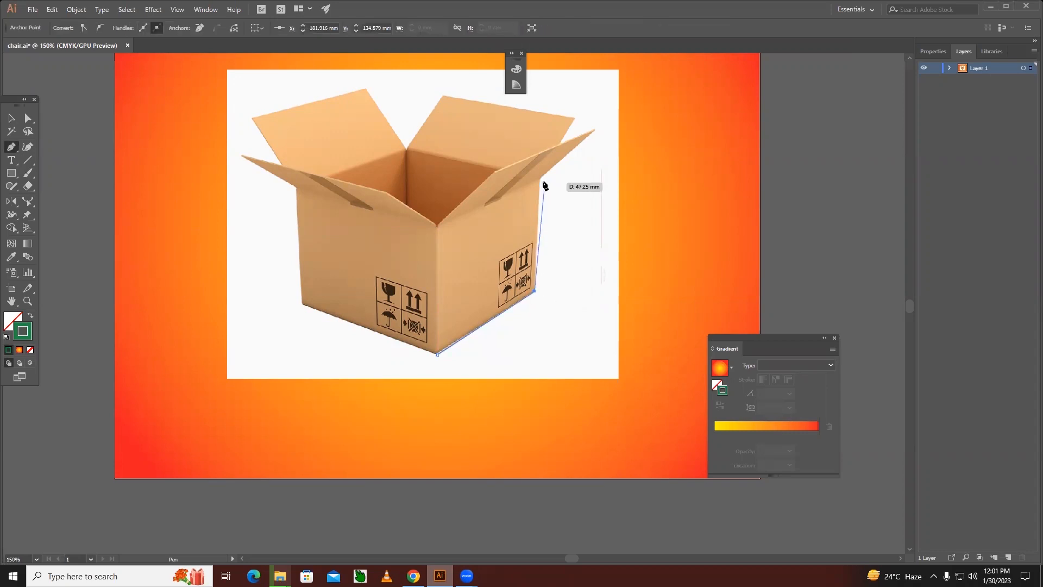
{"action": "left_click", "coordinate": [538, 180]}
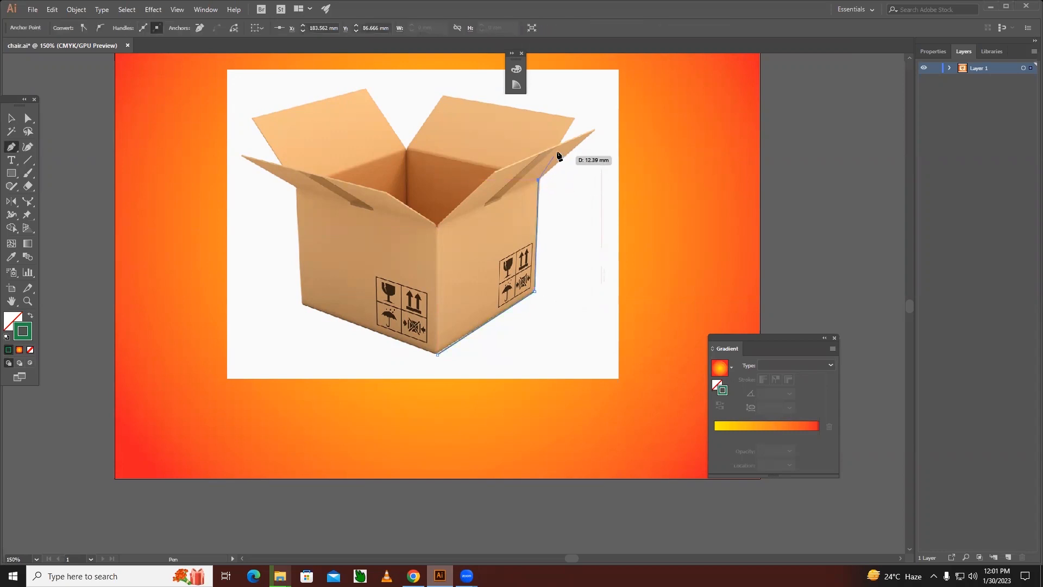
{"action": "left_click", "coordinate": [596, 130]}
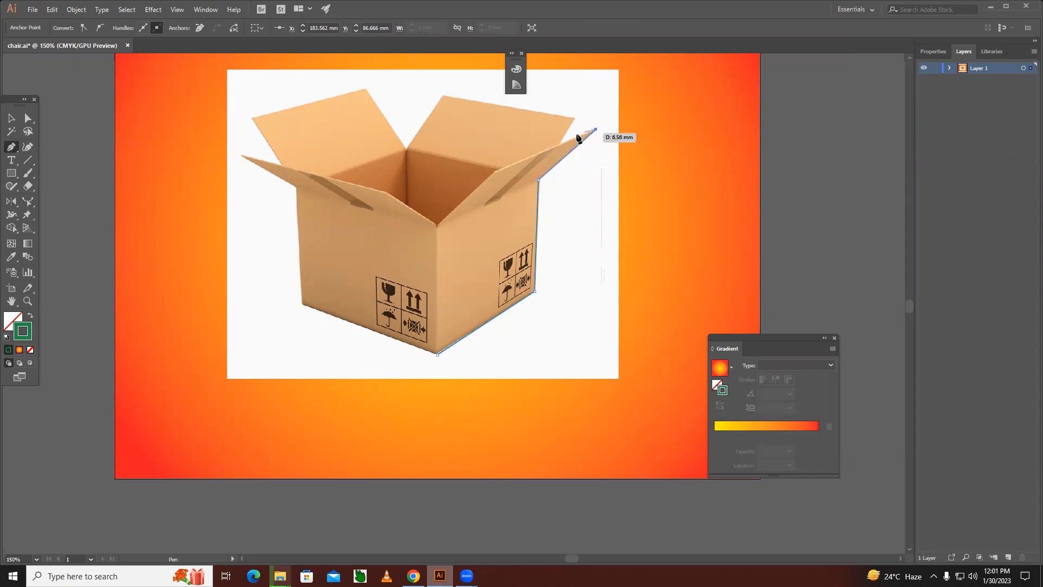
{"action": "left_click", "coordinate": [560, 144]}
{"action": "left_click", "coordinate": [574, 118]}
{"action": "left_click", "coordinate": [444, 97]}
{"action": "left_click", "coordinate": [407, 145]}
{"action": "left_click", "coordinate": [408, 154]}
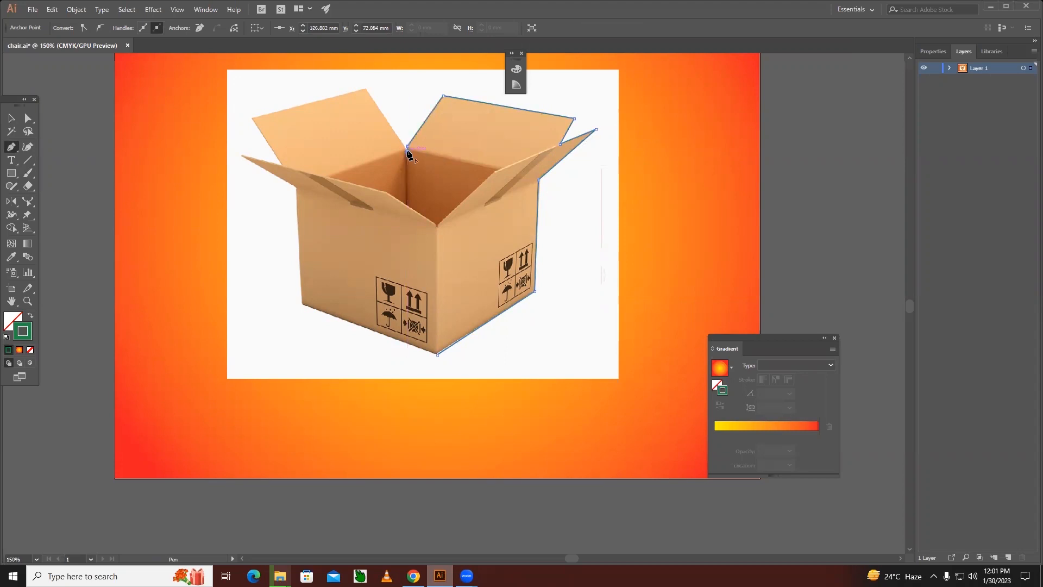
Step: Continue the path around the left flaps and left side of the box and close it at the bottom front corner
{"action": "left_click", "coordinate": [365, 89]}
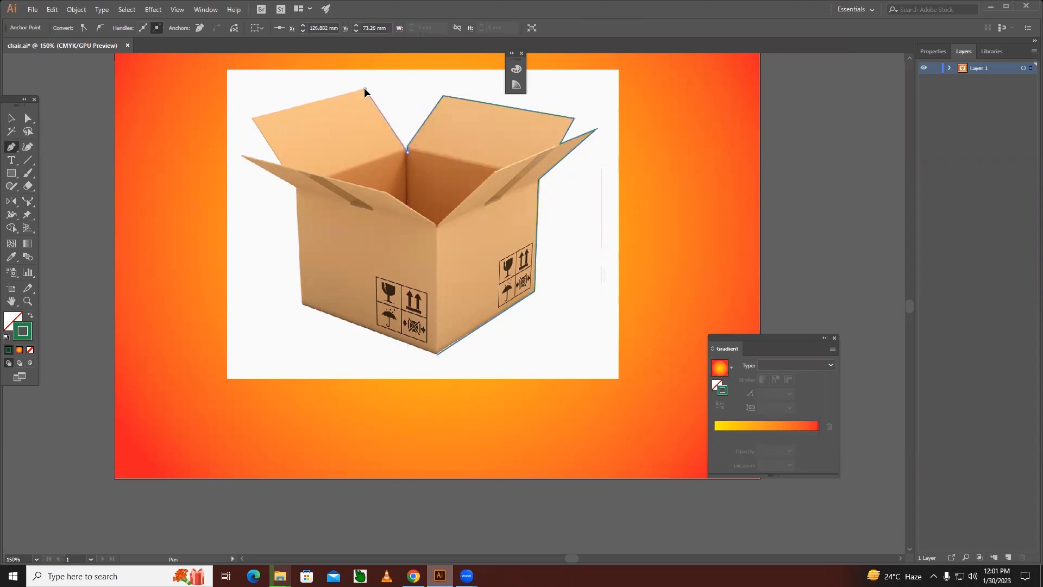
{"action": "left_click", "coordinate": [252, 118]}
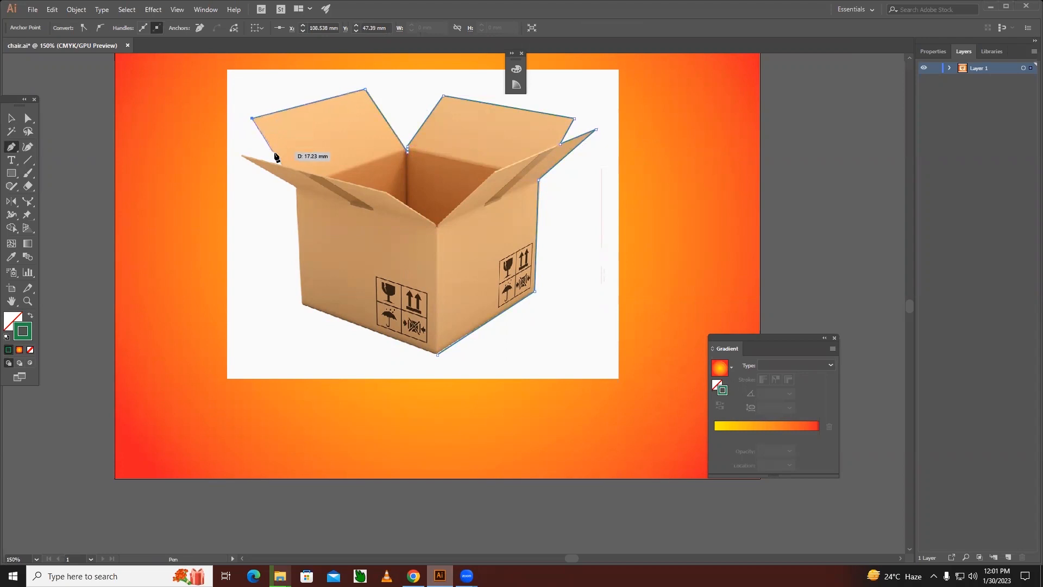
{"action": "left_click", "coordinate": [240, 155]}
{"action": "left_click", "coordinate": [295, 188]}
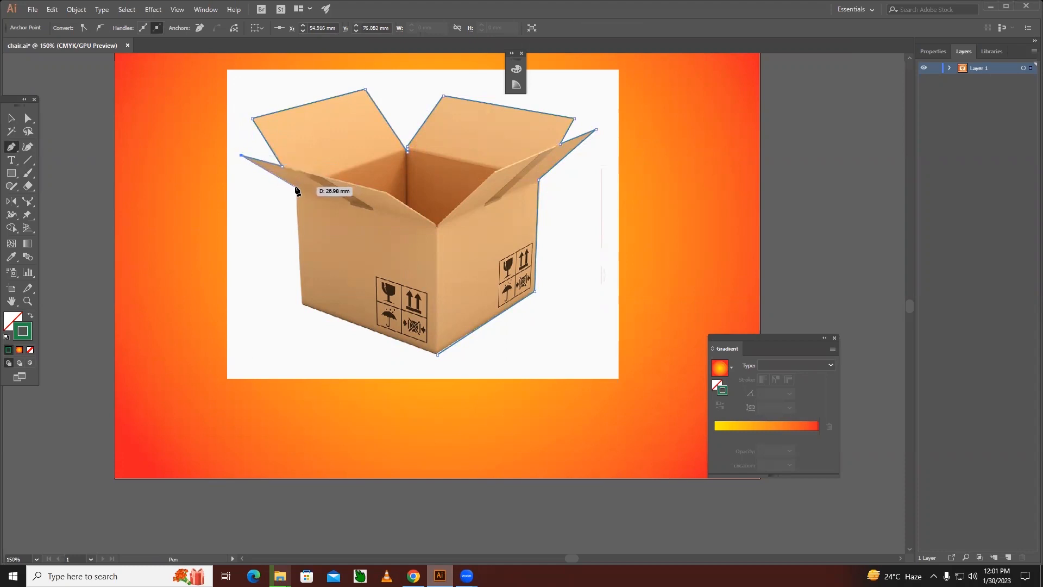
{"action": "left_click", "coordinate": [302, 304]}
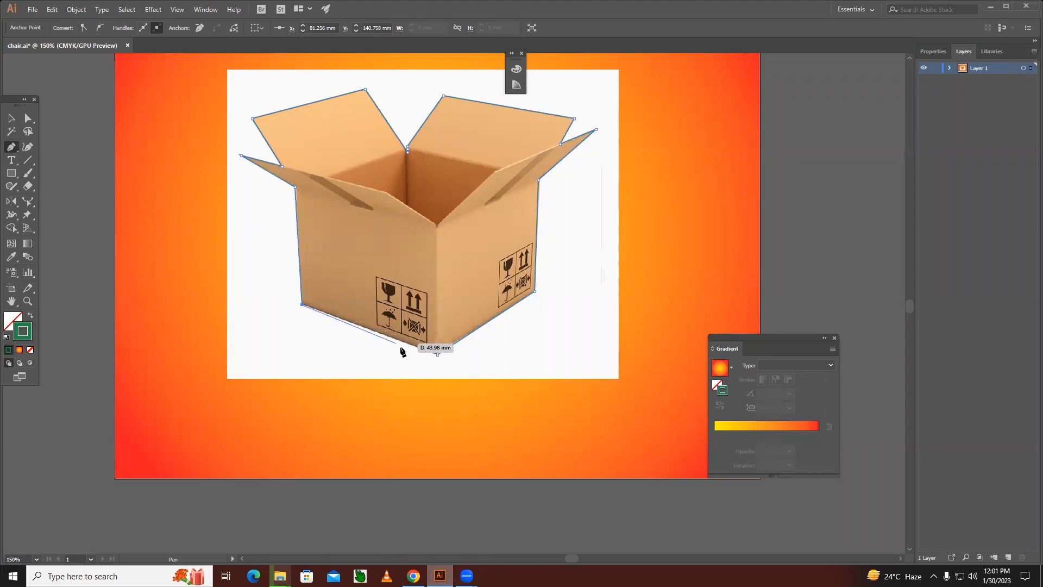
{"action": "left_click", "coordinate": [437, 355]}
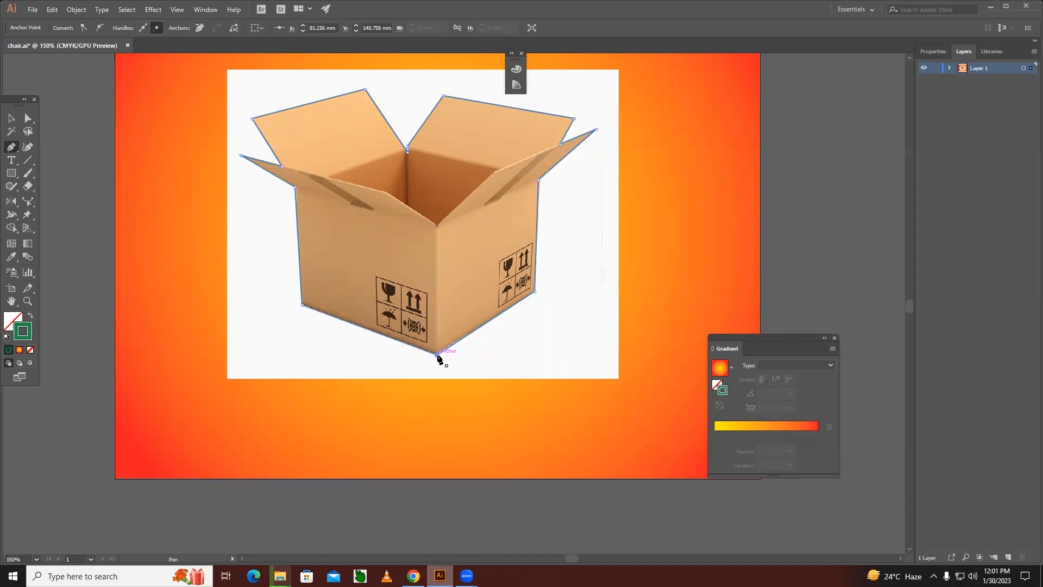
Step: Adjust the outline's bottom front anchor to about X 139.3 mm, Y 161.7 mm to fit the box corner, and deselect the path
{"action": "key", "text": "ctrl+space"}
{"action": "left_click", "coordinate": [452, 352]}
{"action": "left_click", "coordinate": [443, 311]}
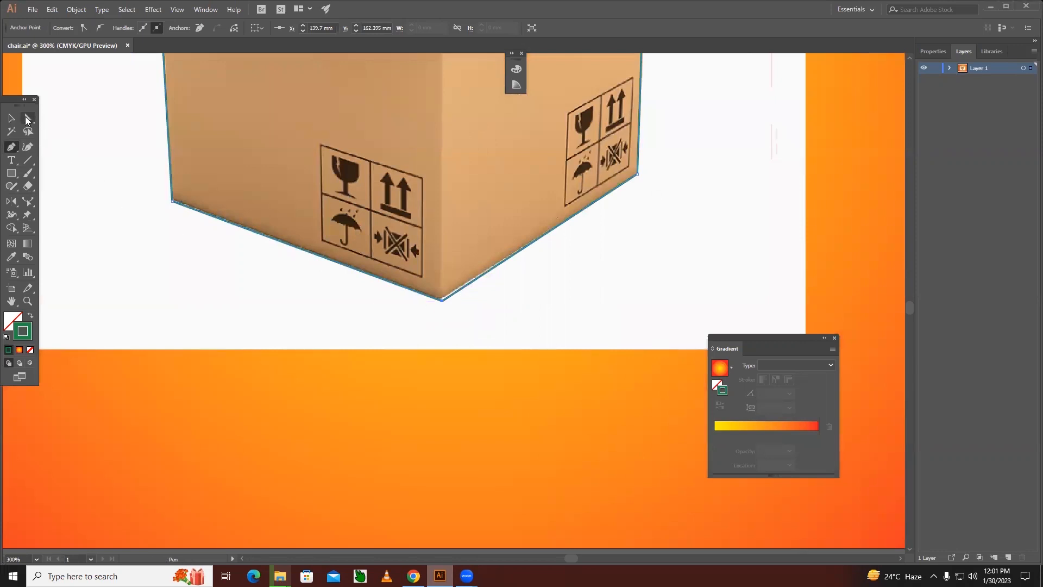
{"action": "left_click", "coordinate": [27, 118]}
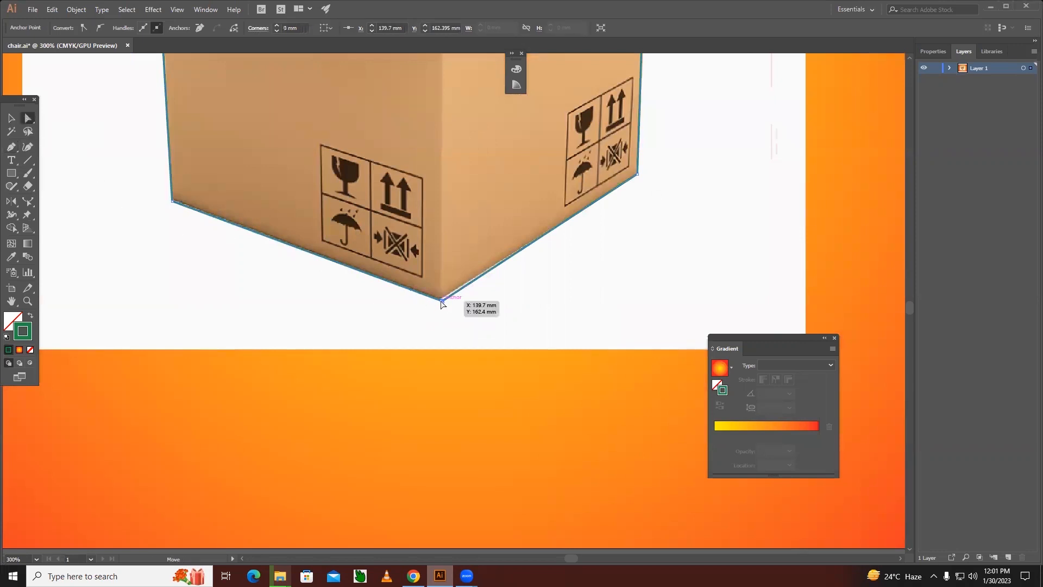
{"action": "left_click_drag", "start_coordinate": [442, 299], "coordinate": [440, 299]}
{"action": "left_click", "coordinate": [492, 237], "text": "ctrl+alt"}
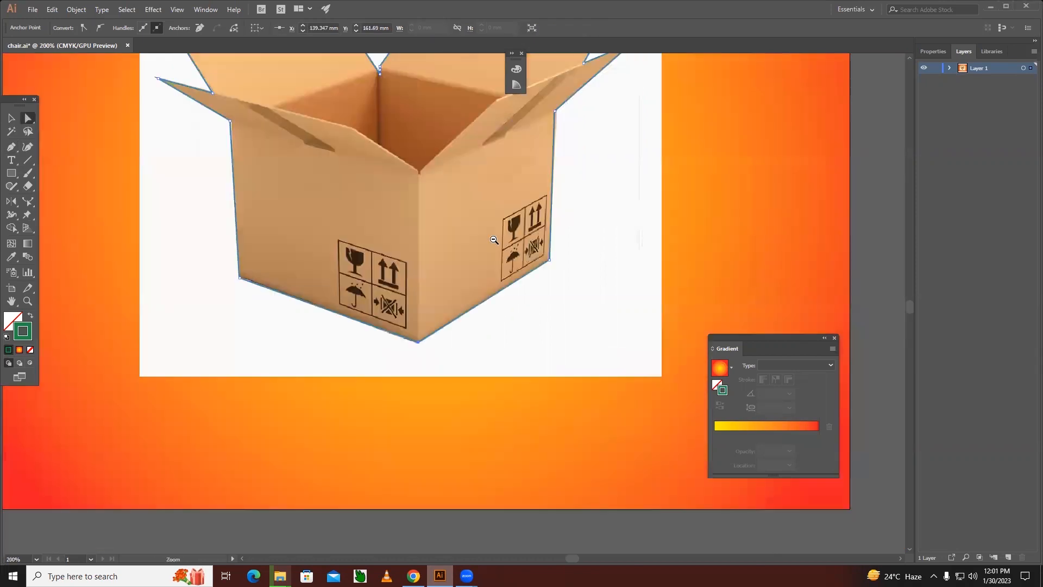
{"action": "left_click", "coordinate": [495, 238], "text": "ctrl+alt"}
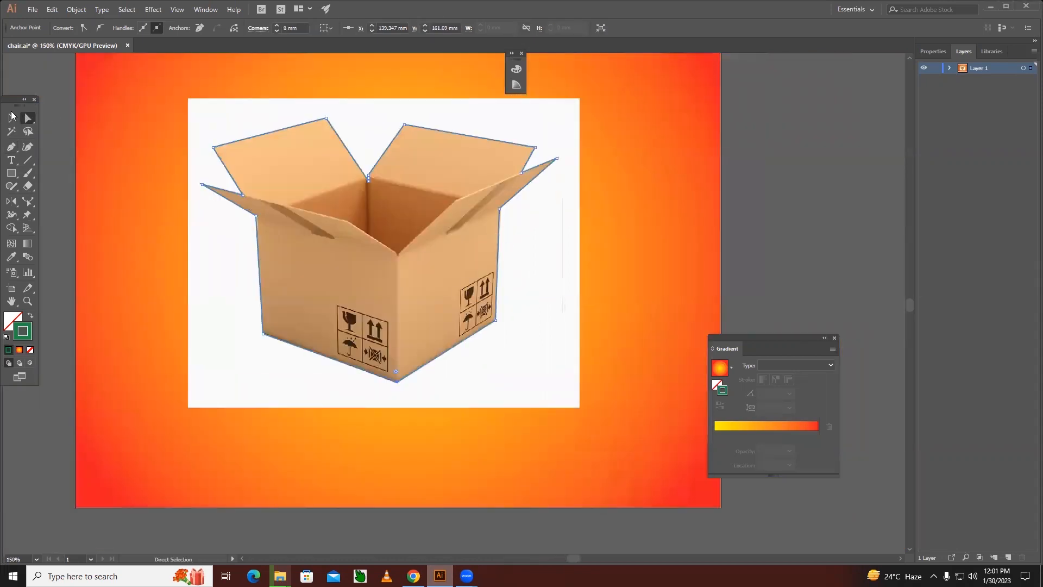
{"action": "left_click", "coordinate": [11, 118]}
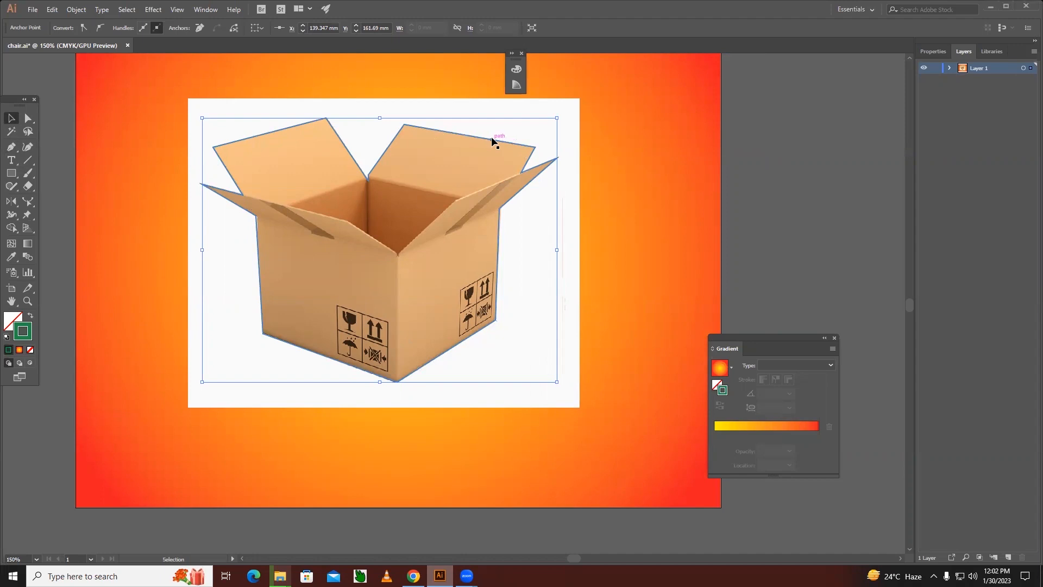
{"action": "left_click", "coordinate": [578, 158]}
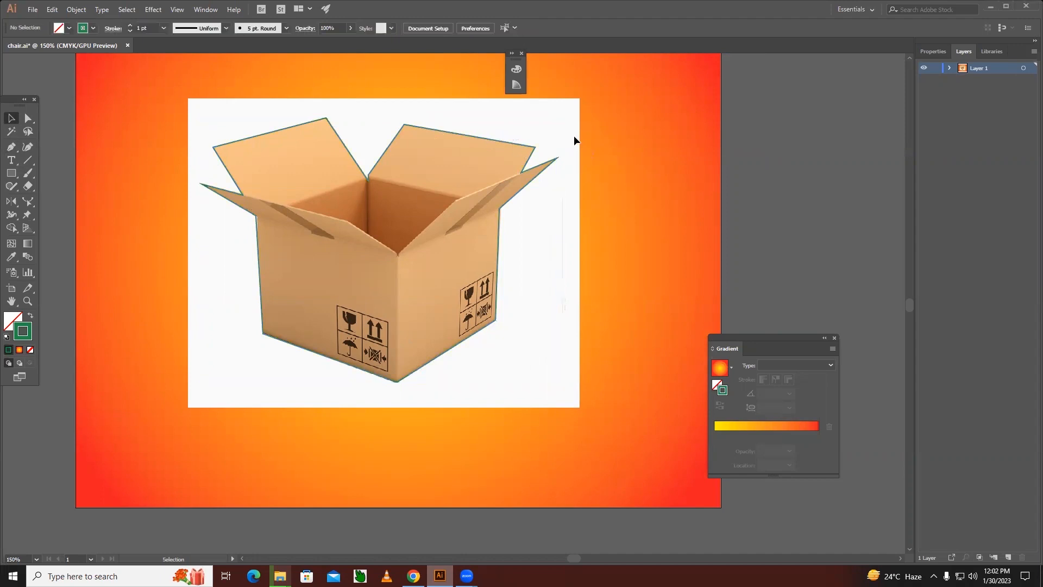
Step: Unlock the gradient background and the box photo, and clear the selection
{"action": "key", "text": "ctrl+alt"}
{"action": "left_click", "coordinate": [578, 142], "text": "ctrl+alt"}
{"action": "left_click", "coordinate": [766, 184]}
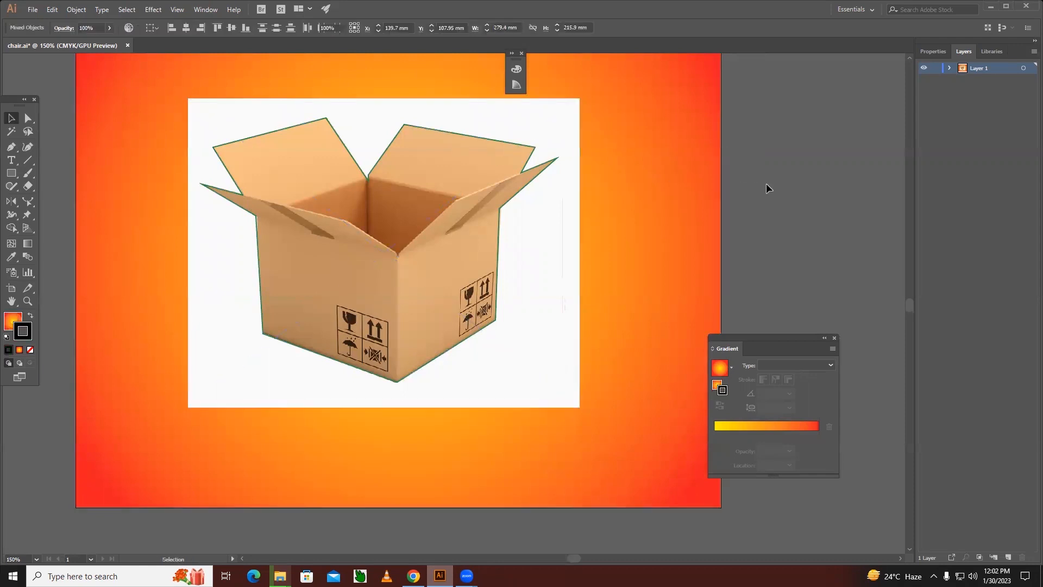
{"action": "left_click", "coordinate": [687, 123]}
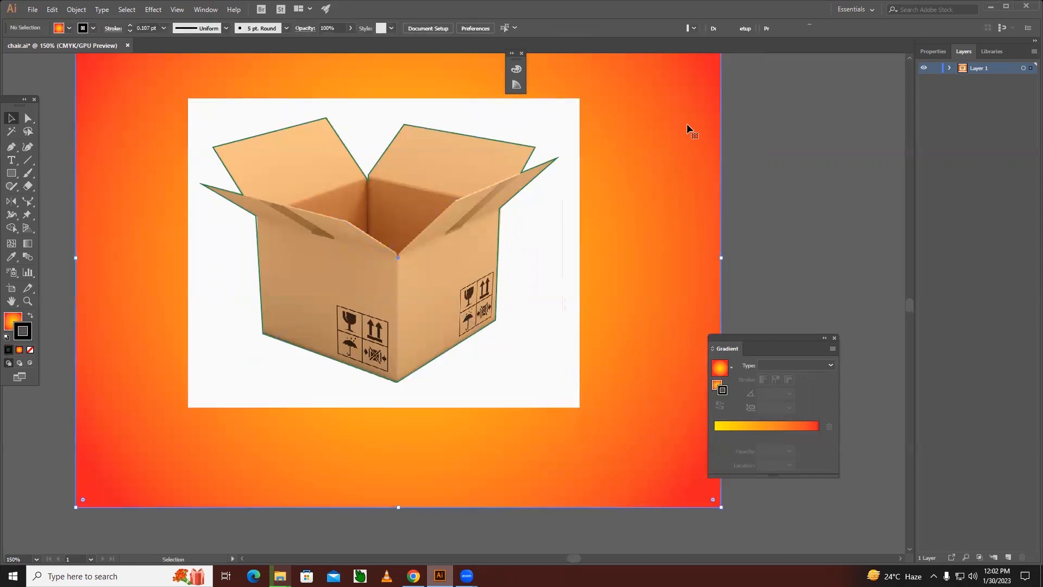
{"action": "left_click", "coordinate": [730, 179]}
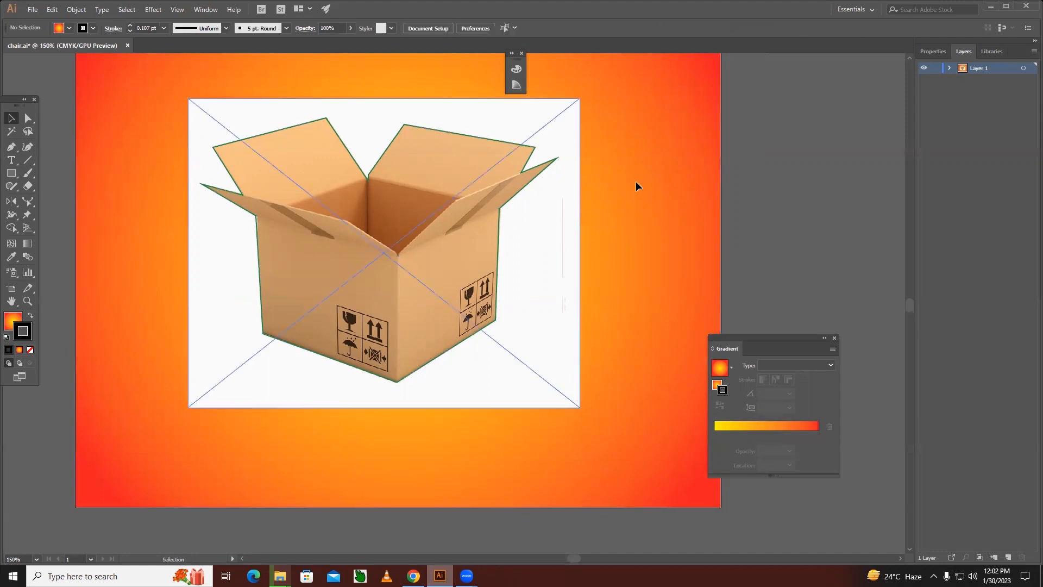
{"action": "left_click", "coordinate": [578, 156]}
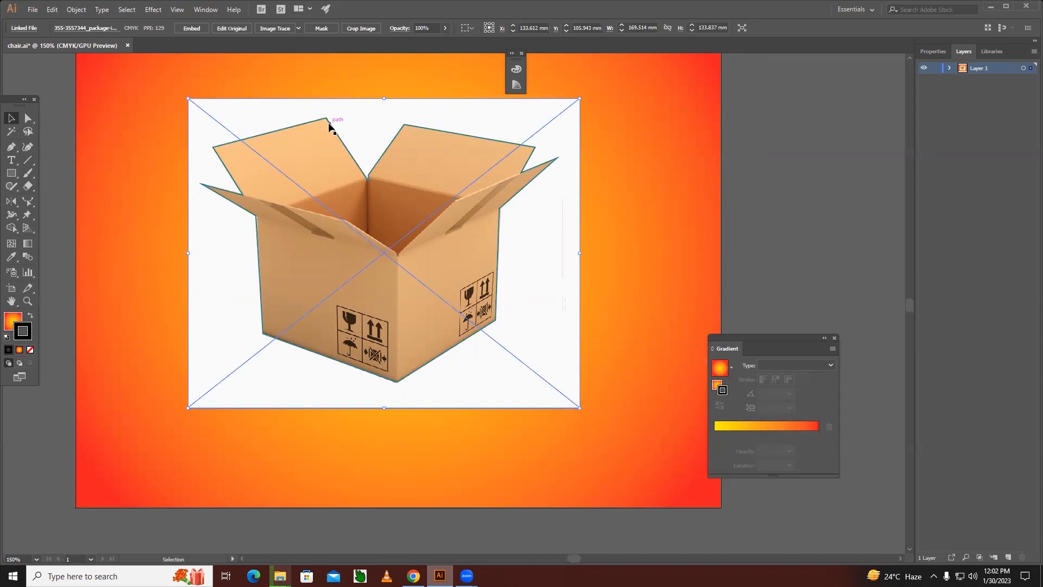
{"action": "left_click", "coordinate": [757, 243]}
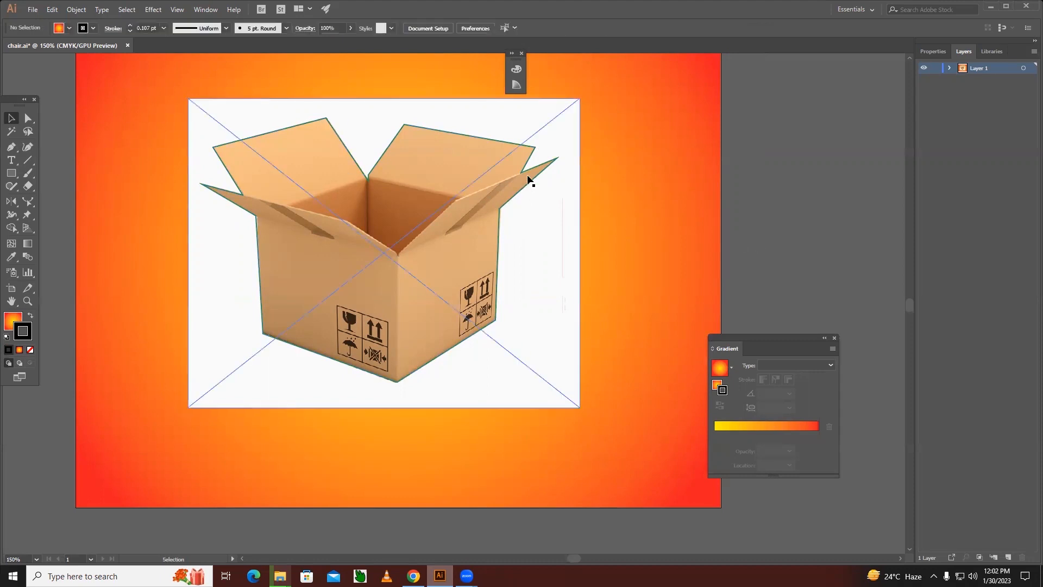
Step: Make a clipping mask from the traced box outline and the box photo, and deselect the result
{"action": "left_click", "coordinate": [532, 153]}
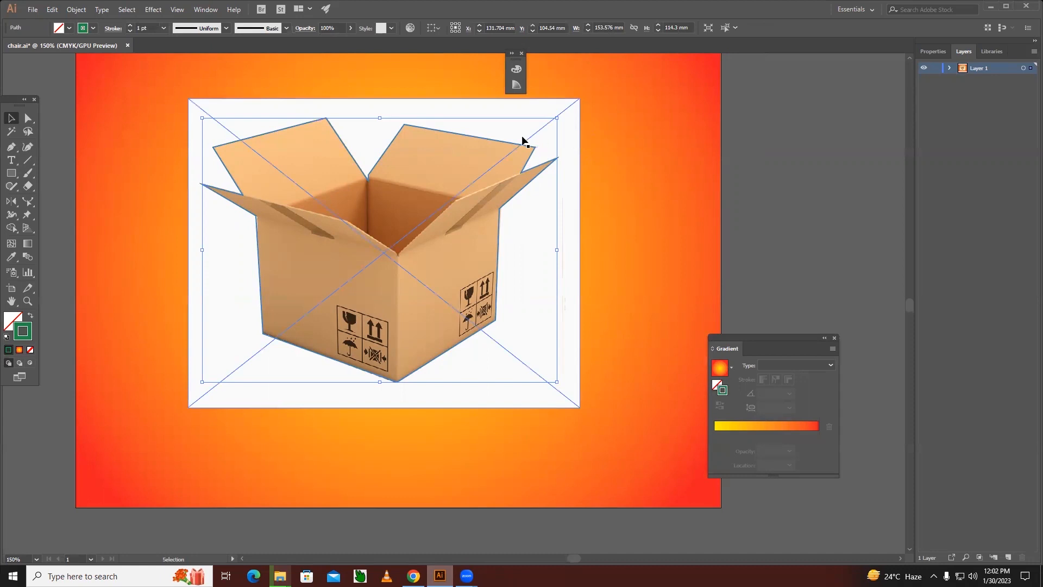
{"action": "left_click", "coordinate": [478, 159], "text": "shift"}
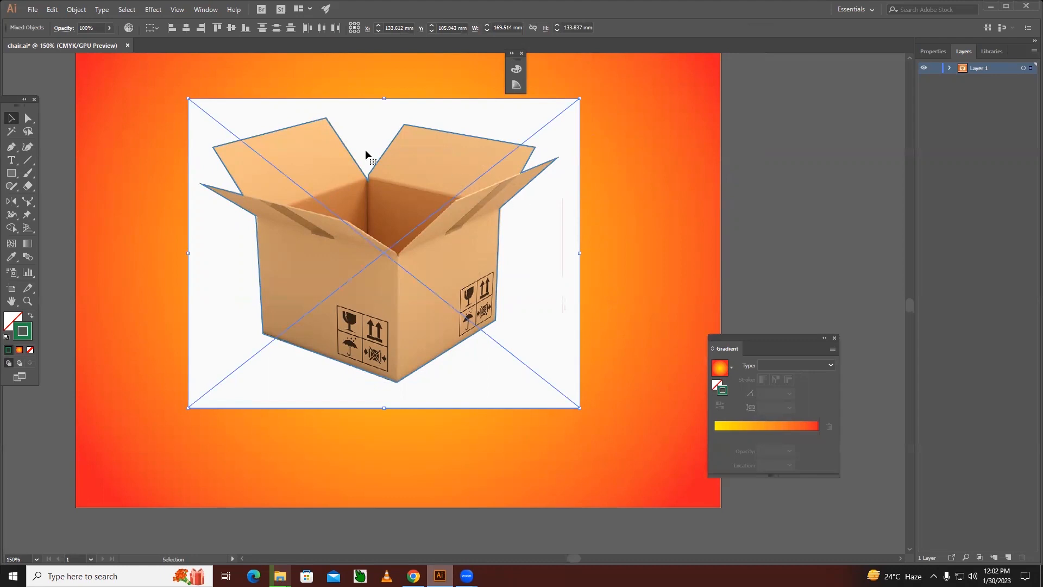
{"action": "left_click", "coordinate": [76, 10]}
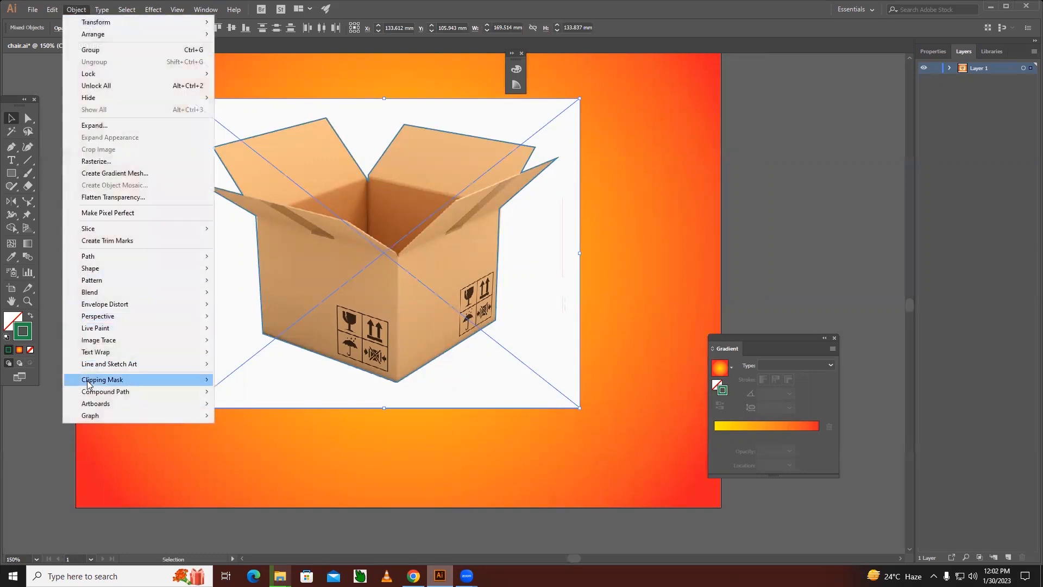
{"action": "mouse_move", "coordinate": [91, 386]}
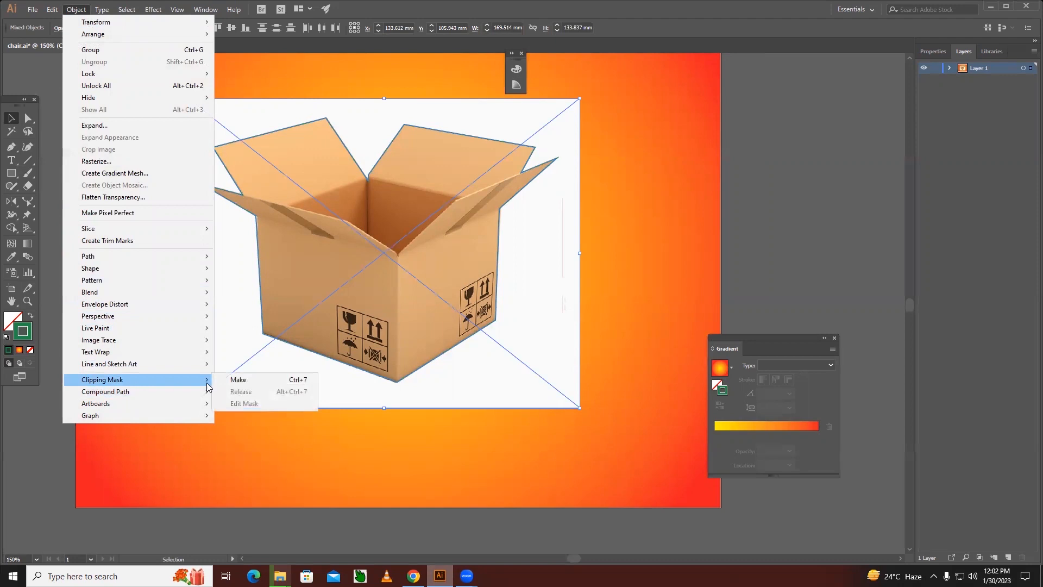
{"action": "left_click", "coordinate": [303, 382]}
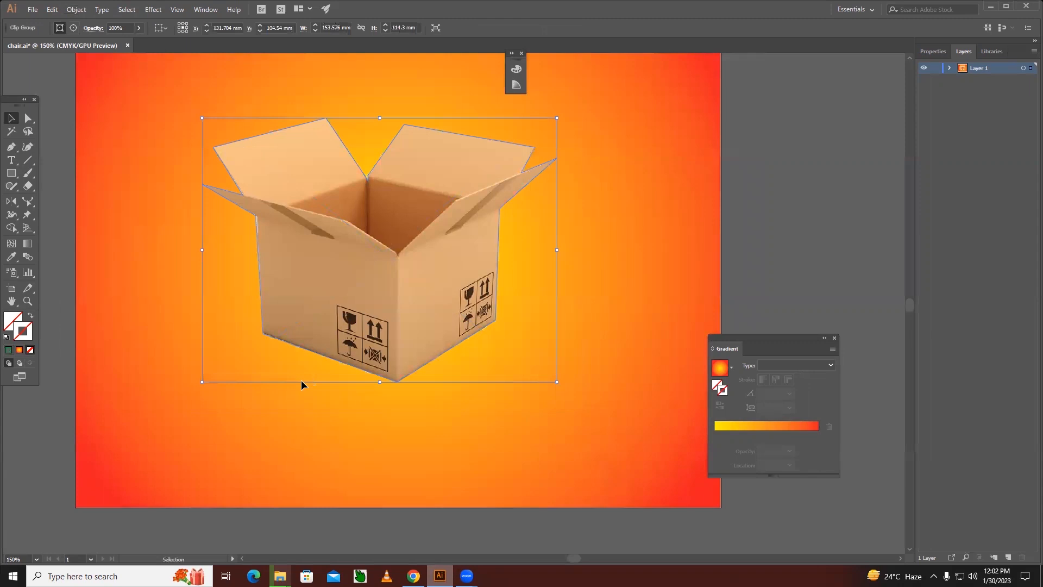
{"action": "left_click", "coordinate": [662, 309]}
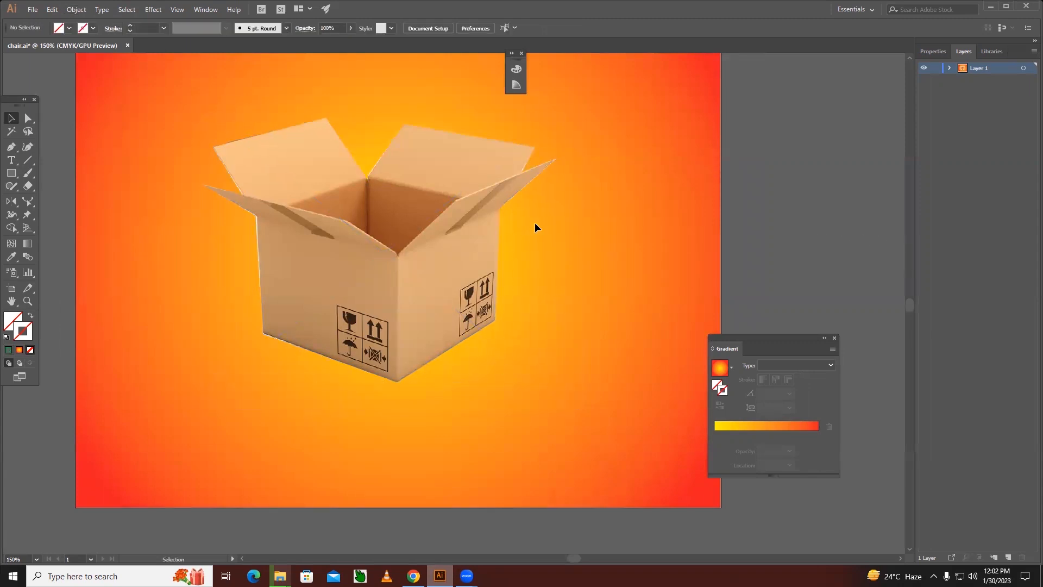
Step: Nudge the clipping path's bottom-left anchor up to about Y 140.4 mm to trim the white edge
{"action": "left_click", "coordinate": [256, 220]}
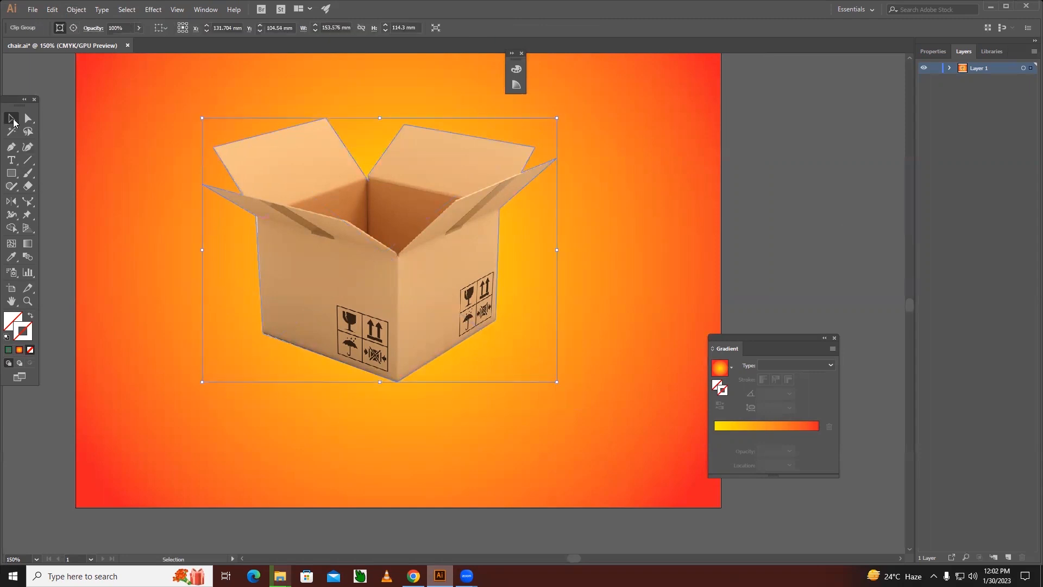
{"action": "key", "text": "a"}
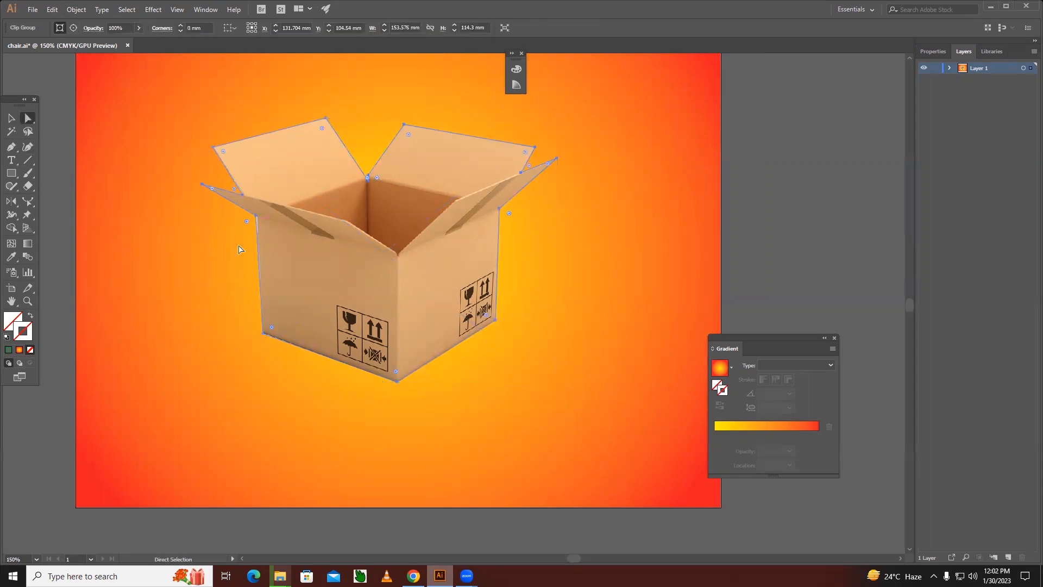
{"action": "left_click", "coordinate": [256, 215]}
{"action": "key", "text": "ctrl+plus"}
{"action": "key", "text": "ctrl+plus"}
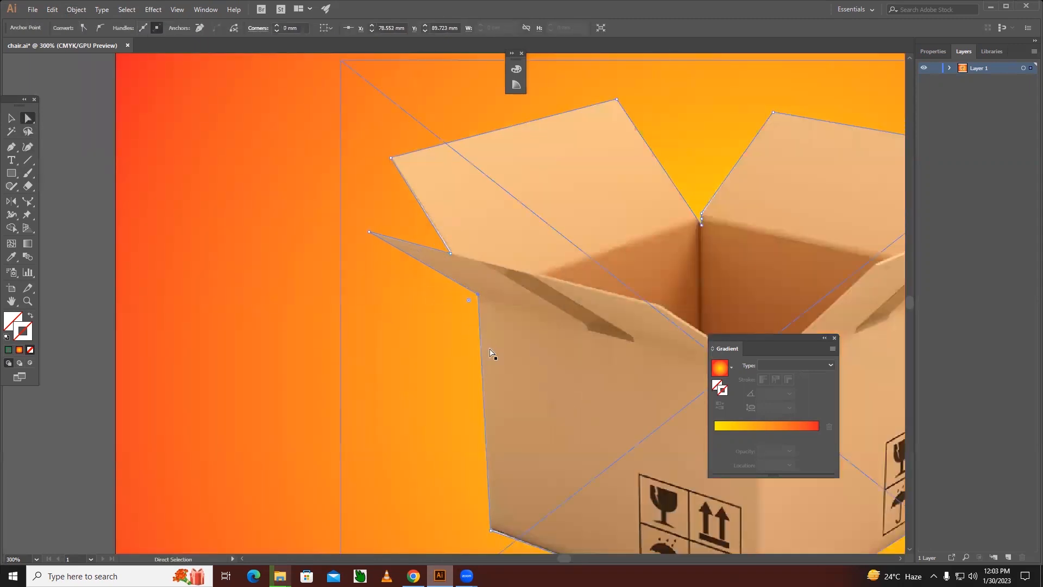
{"action": "left_click_drag", "start_coordinate": [513, 530], "coordinate": [492, 432]}
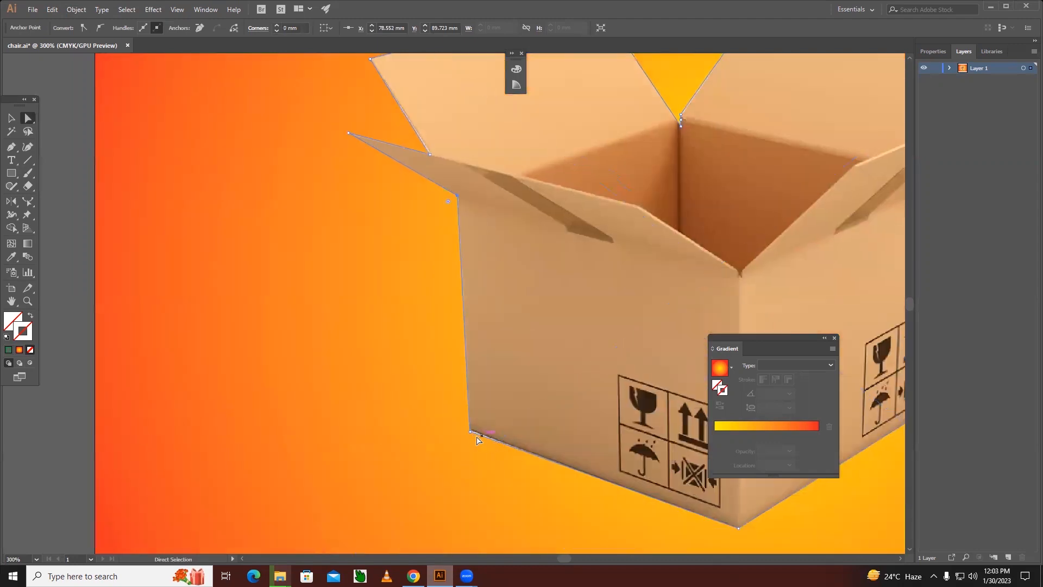
{"action": "left_click", "coordinate": [471, 433]}
{"action": "key", "text": "Up"}
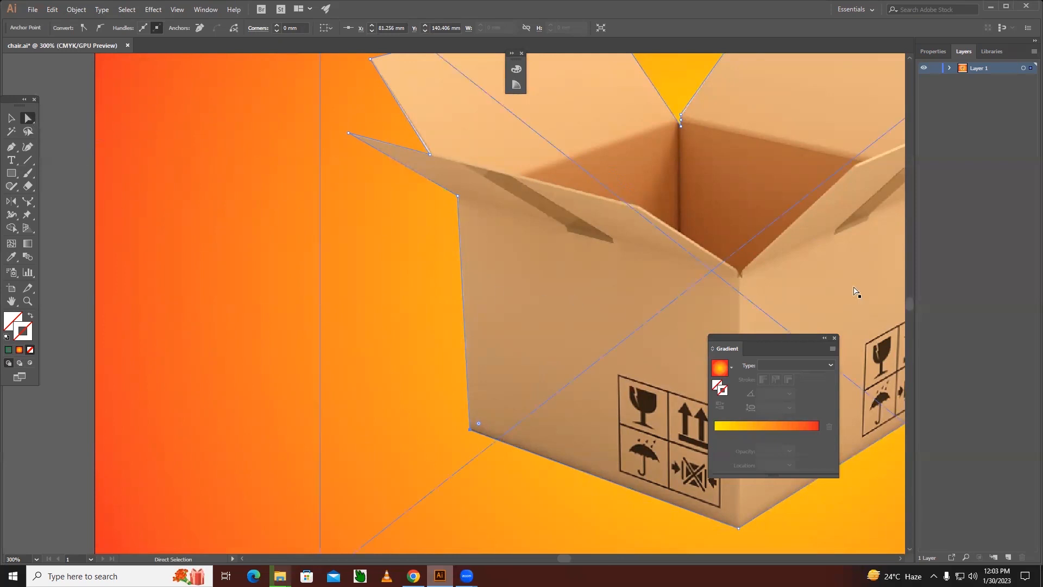
Step: Close the Gradient panel covering the box and bring the box's right side into view
{"action": "left_click", "coordinate": [834, 338]}
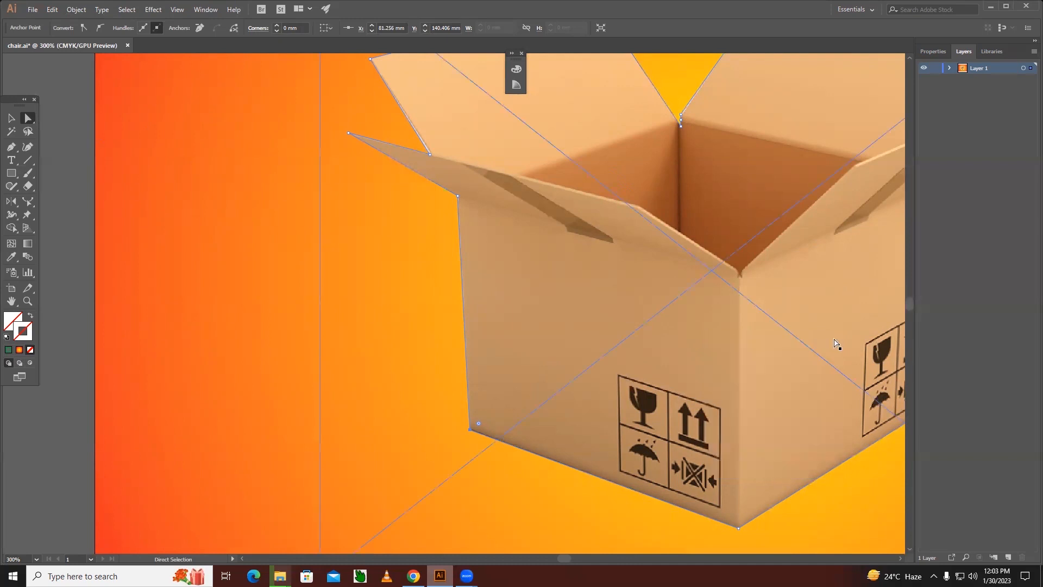
{"action": "key", "text": "space"}
{"action": "left_click_drag", "start_coordinate": [868, 360], "coordinate": [575, 417]}
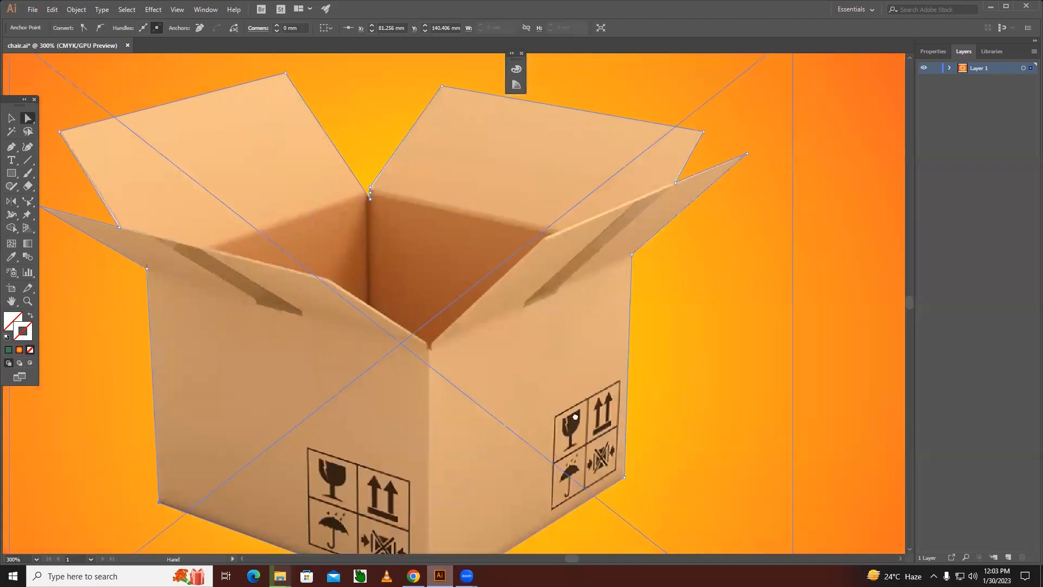
Step: Nudge the clipping path's anchors at the right flap junction, the back notch and the left flap junction inward, and deselect the path
{"action": "left_click", "coordinate": [676, 183]}
{"action": "key", "text": "Left"}
{"action": "left_click", "coordinate": [370, 188]}
{"action": "key", "text": "Right"}
{"action": "left_click", "coordinate": [118, 229]}
{"action": "key", "text": "Right"}
{"action": "left_click", "coordinate": [718, 344]}
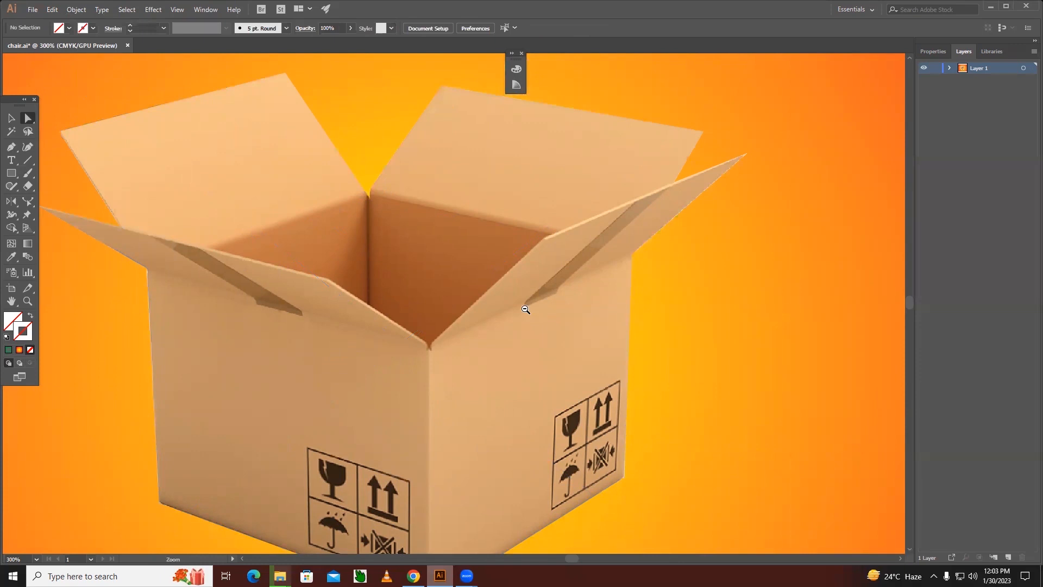
Step: Move the whole clipped box to about X 129.9 mm, Y 114.7 mm on the gradient background
{"action": "left_click", "coordinate": [525, 317], "text": "ctrl+alt"}
{"action": "left_click", "coordinate": [470, 301], "text": "ctrl+alt"}
{"action": "left_click", "coordinate": [459, 309], "text": "ctrl+alt"}
{"action": "left_click", "coordinate": [11, 118]}
{"action": "left_click", "coordinate": [409, 379]}
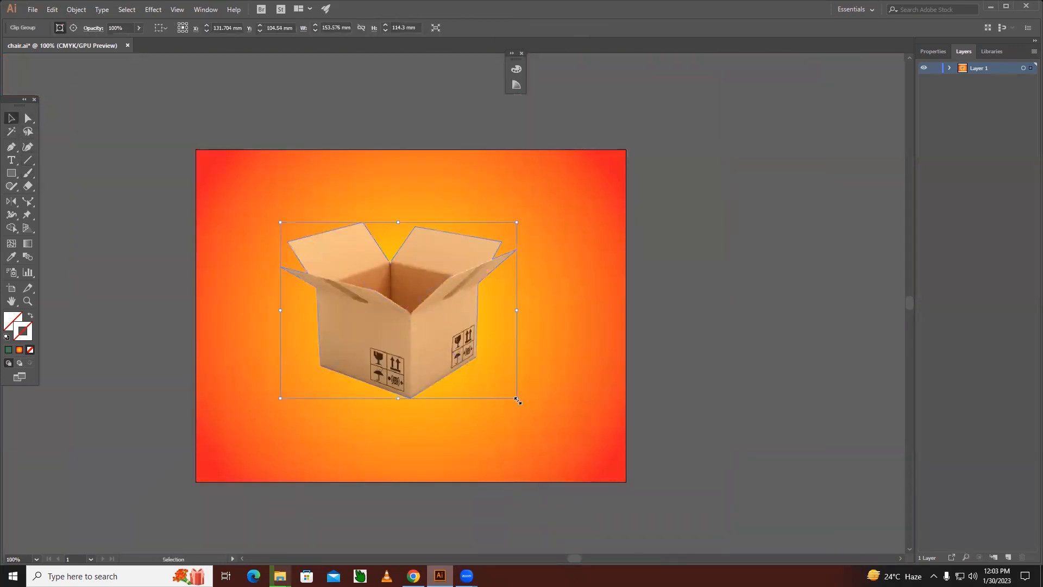
{"action": "left_click_drag", "start_coordinate": [478, 383], "coordinate": [419, 361]}
{"action": "left_click", "coordinate": [701, 453]}
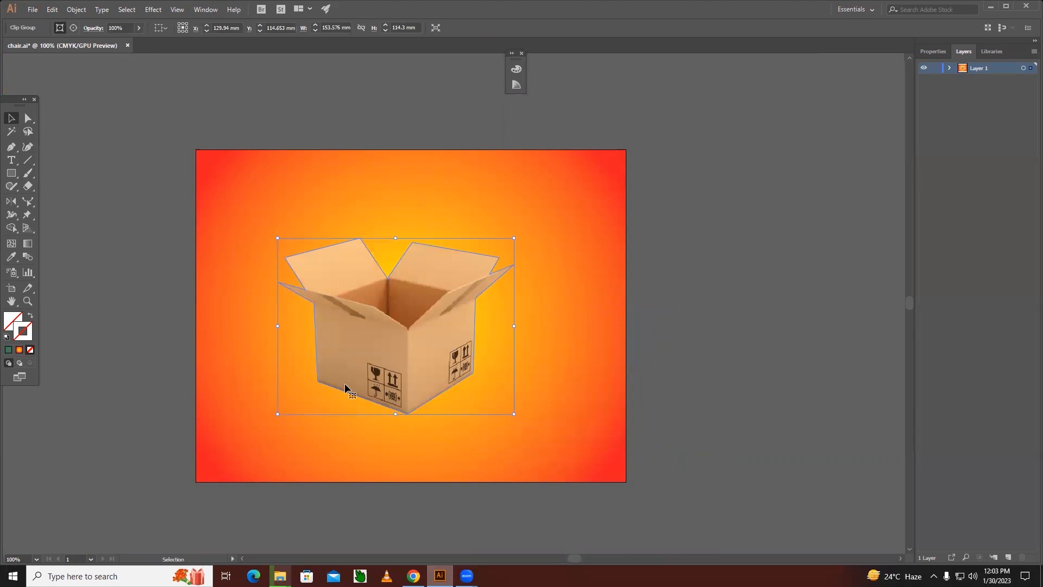
Step: Release the box's clipping mask to expose the full photo, and restore the mask
{"action": "left_click", "coordinate": [76, 10]}
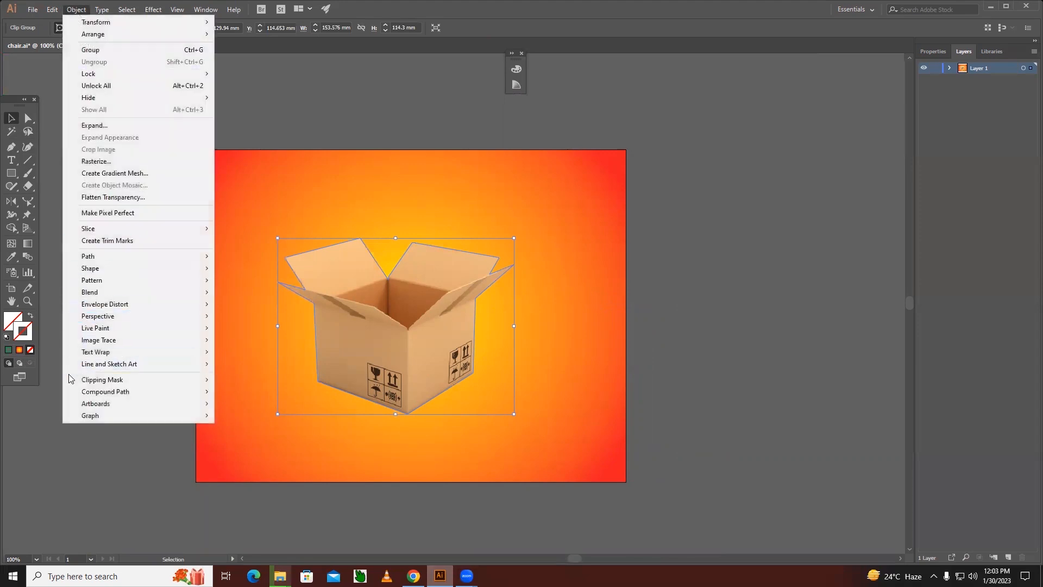
{"action": "mouse_move", "coordinate": [84, 382]}
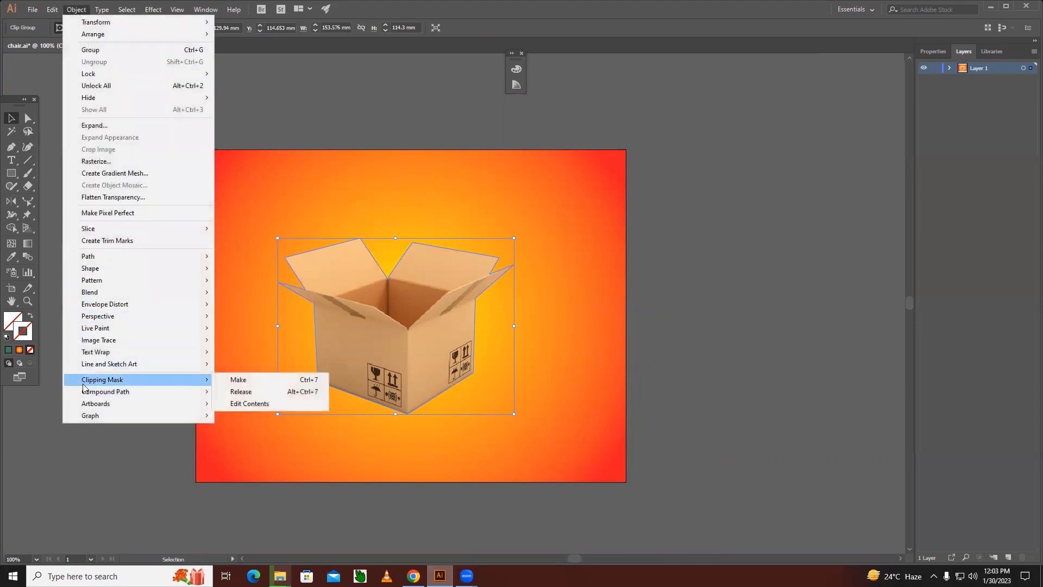
{"action": "left_click", "coordinate": [264, 395]}
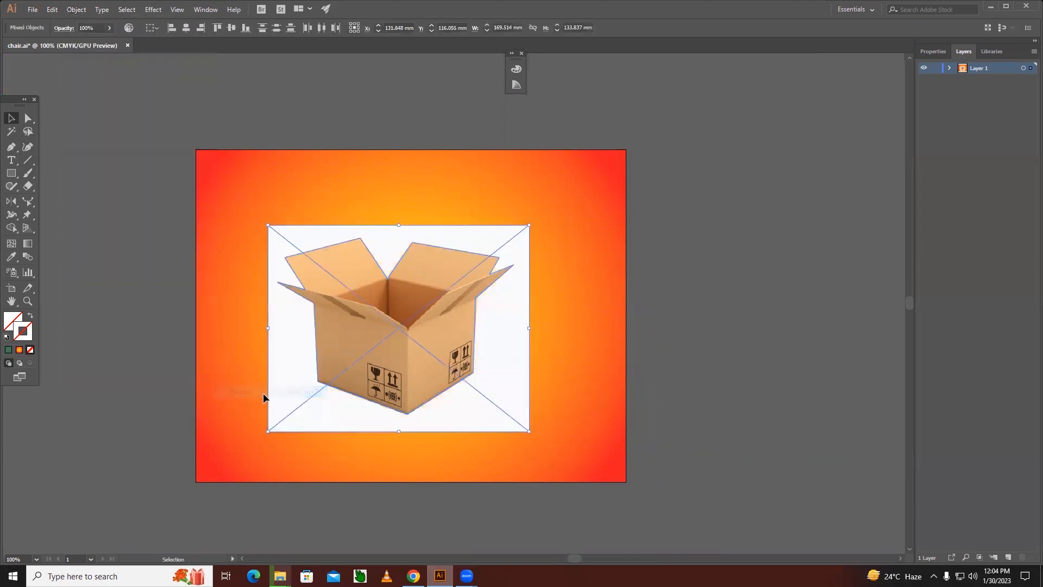
{"action": "key", "text": "ctrl+7"}
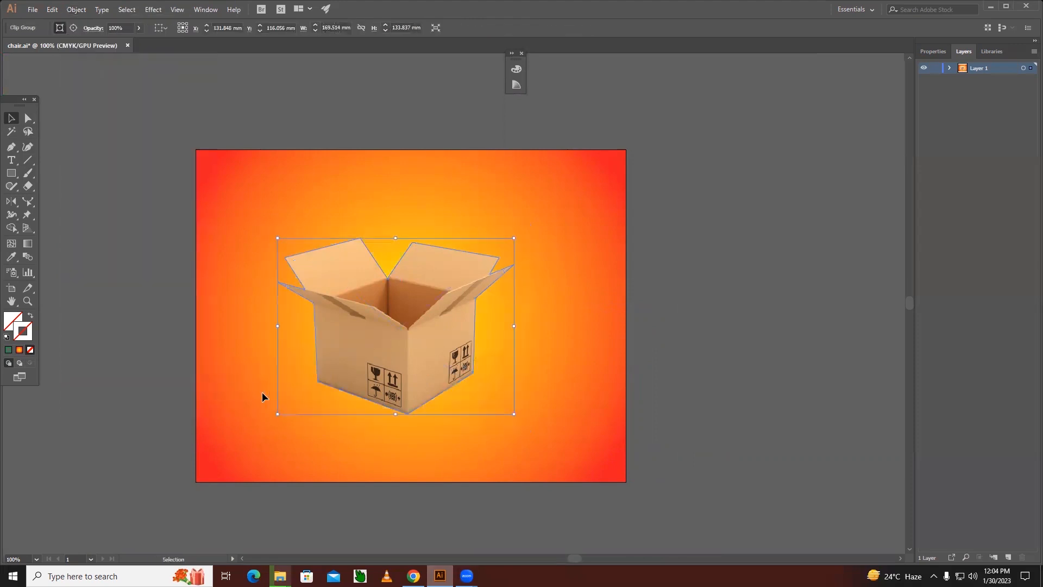
Step: Edit the contents of the box's clipping mask and shift the photo inside the mask
{"action": "left_click", "coordinate": [72, 10]}
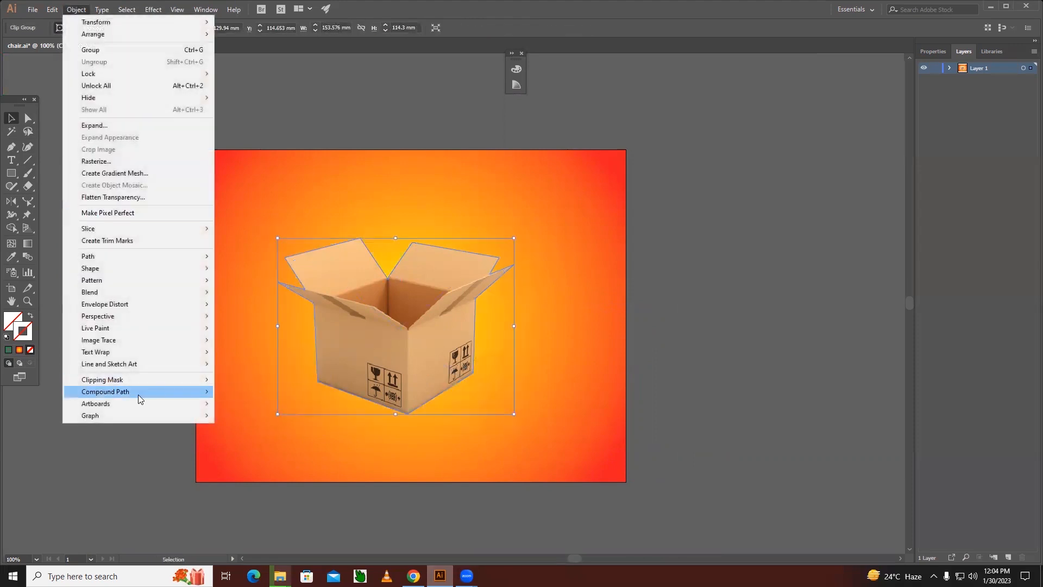
{"action": "mouse_move", "coordinate": [134, 385]}
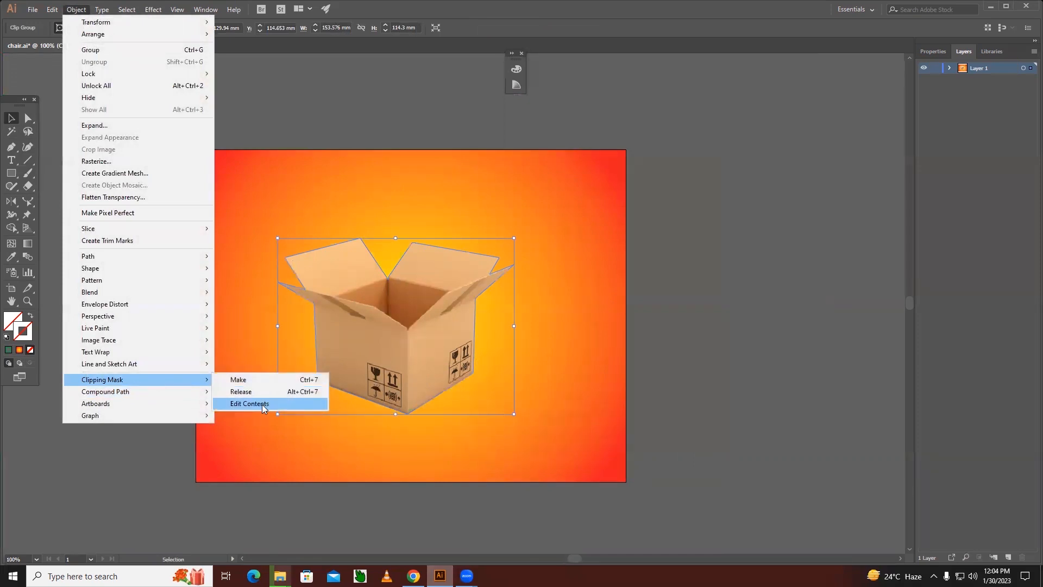
{"action": "left_click", "coordinate": [262, 404]}
{"action": "left_click_drag", "start_coordinate": [409, 406], "coordinate": [424, 358]}
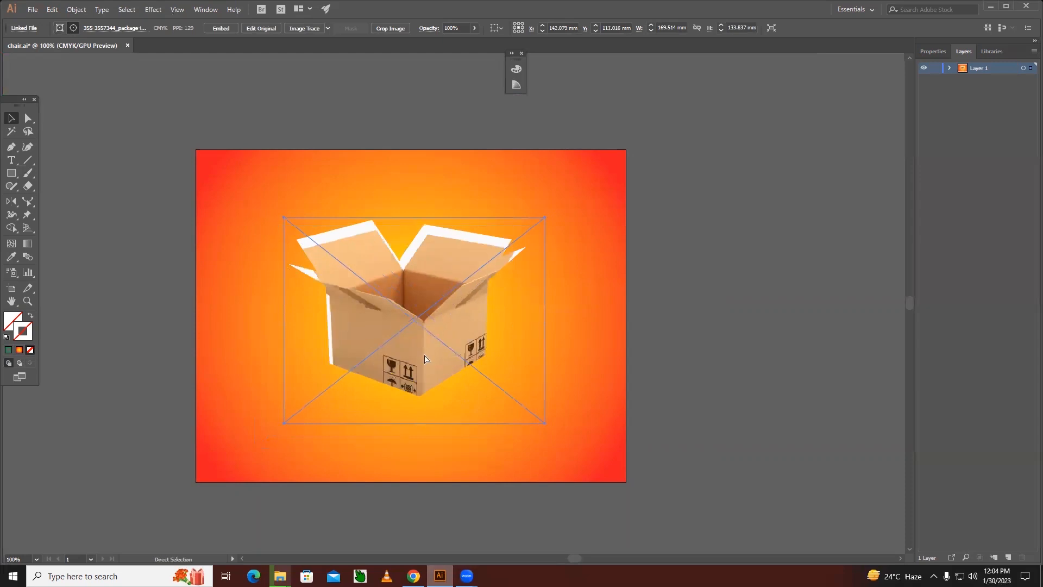
Step: Undo the photo shifts inside the mask, then select the clipped box as a whole and deselect it
{"action": "key", "text": "ctrl+z"}
{"action": "key", "text": "ctrl+z"}
{"action": "key", "text": "ctrl+z"}
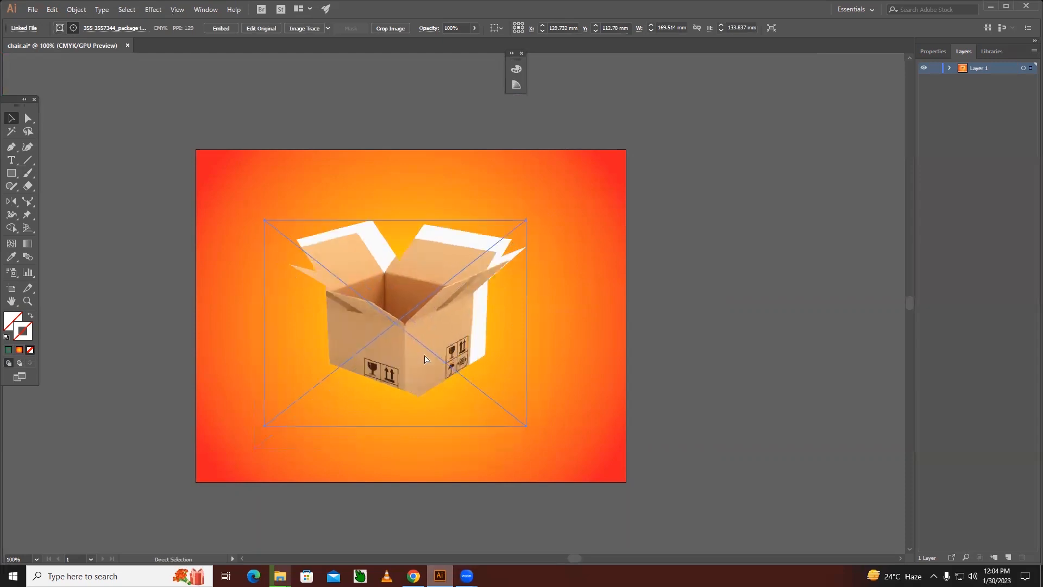
{"action": "key", "text": "ctrl+z"}
{"action": "key", "text": "ctrl+z"}
{"action": "key", "text": "ctrl+z"}
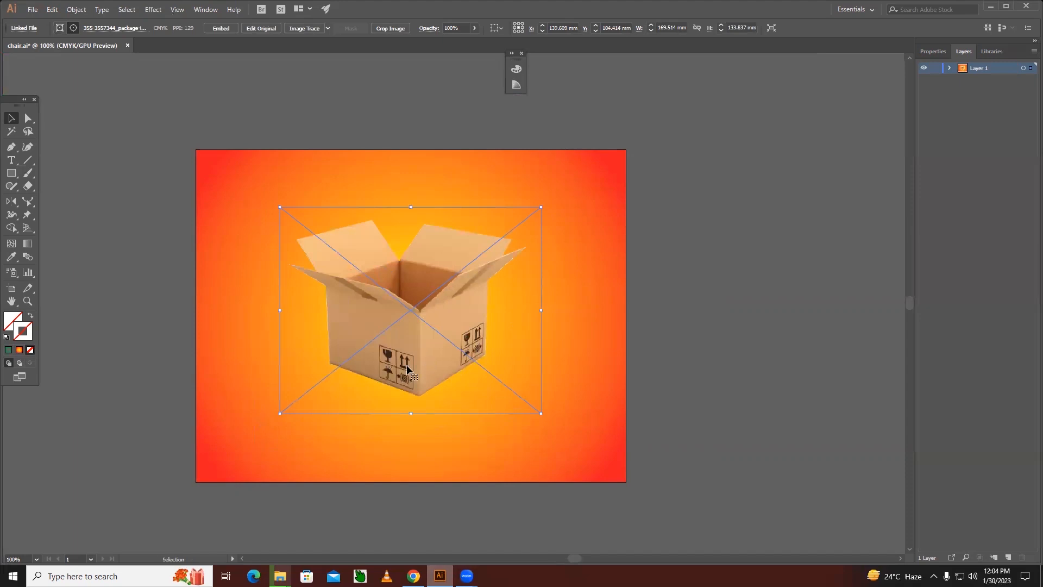
{"action": "left_click", "coordinate": [114, 180]}
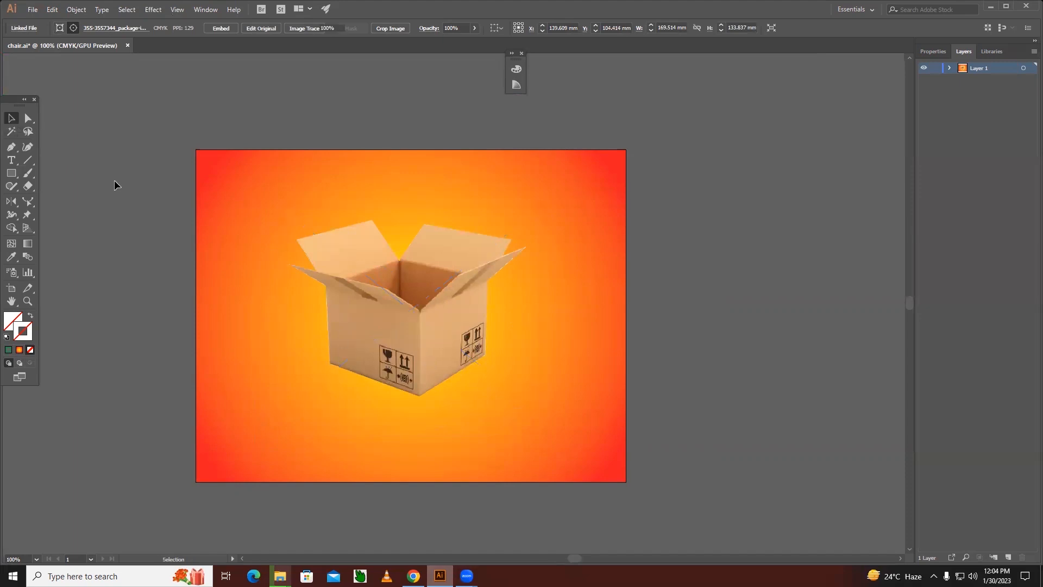
{"action": "left_click", "coordinate": [396, 359]}
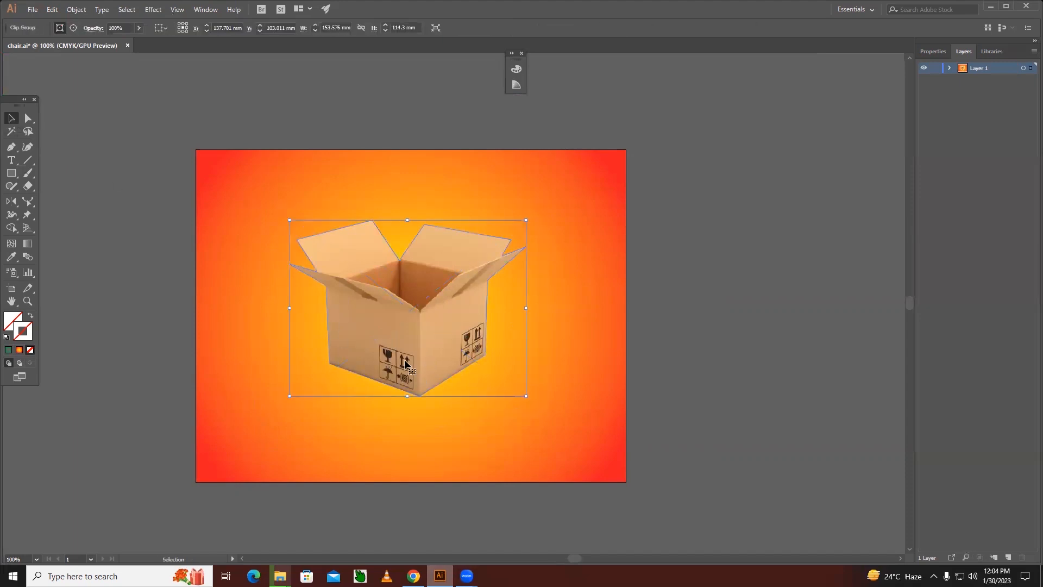
{"action": "left_click", "coordinate": [697, 339]}
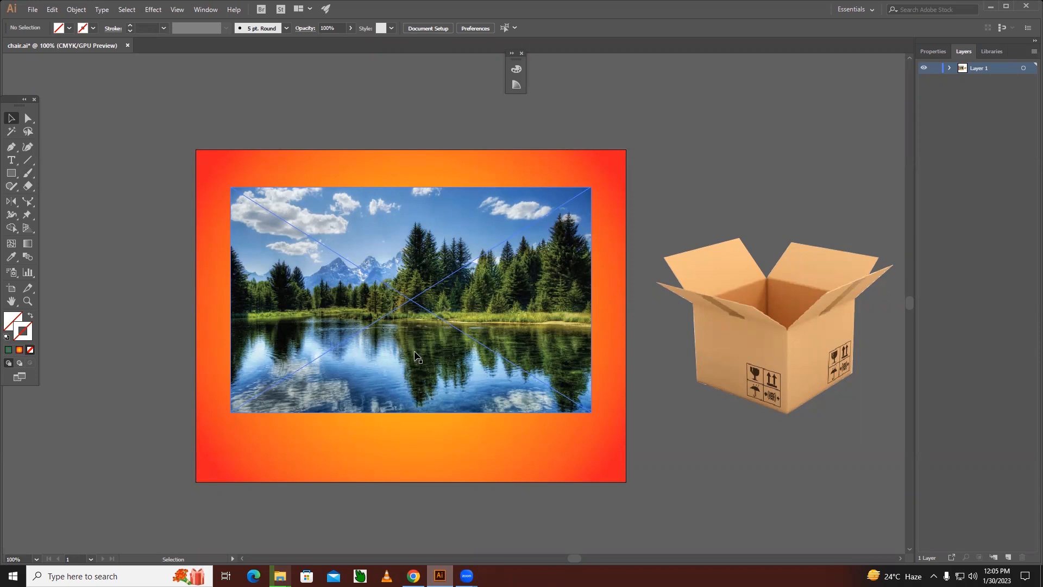
Step: Try drawing two circles over the landscape photo with the Ellipse tool, and undo them
{"action": "left_click_drag", "start_coordinate": [15, 175], "coordinate": [52, 199]}
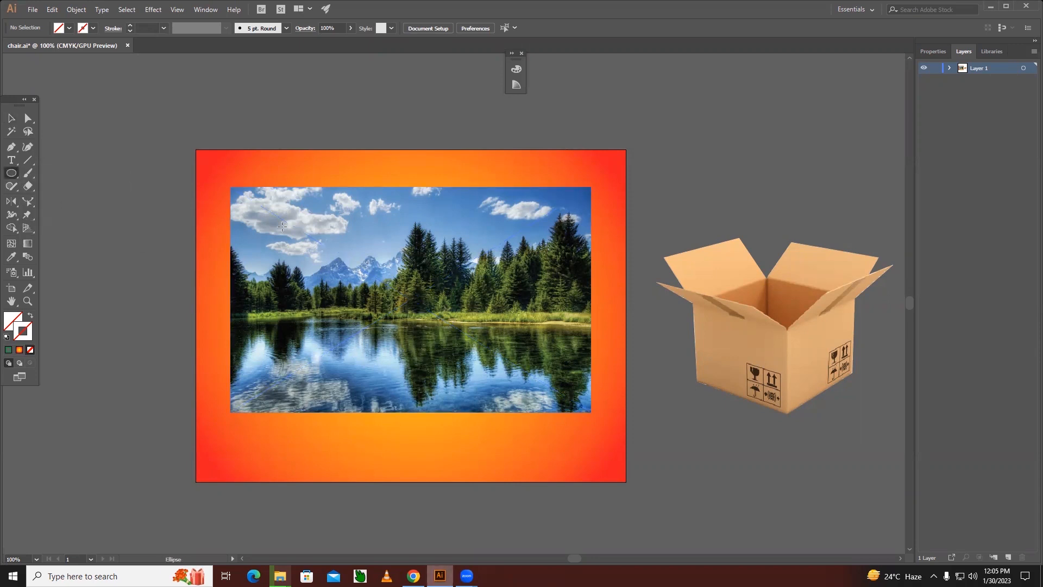
{"action": "left_click_drag", "start_coordinate": [243, 202], "coordinate": [329, 288]}
{"action": "left_click_drag", "start_coordinate": [375, 217], "coordinate": [527, 375]}
{"action": "key", "text": "ctrl+z"}
{"action": "key", "text": "ctrl+z"}
{"action": "key", "text": "ctrl+z"}
Step: Set the drawing colors to no fill with the default black 1 pt stroke, and collapse the Color panel
{"action": "left_click", "coordinate": [6, 338]}
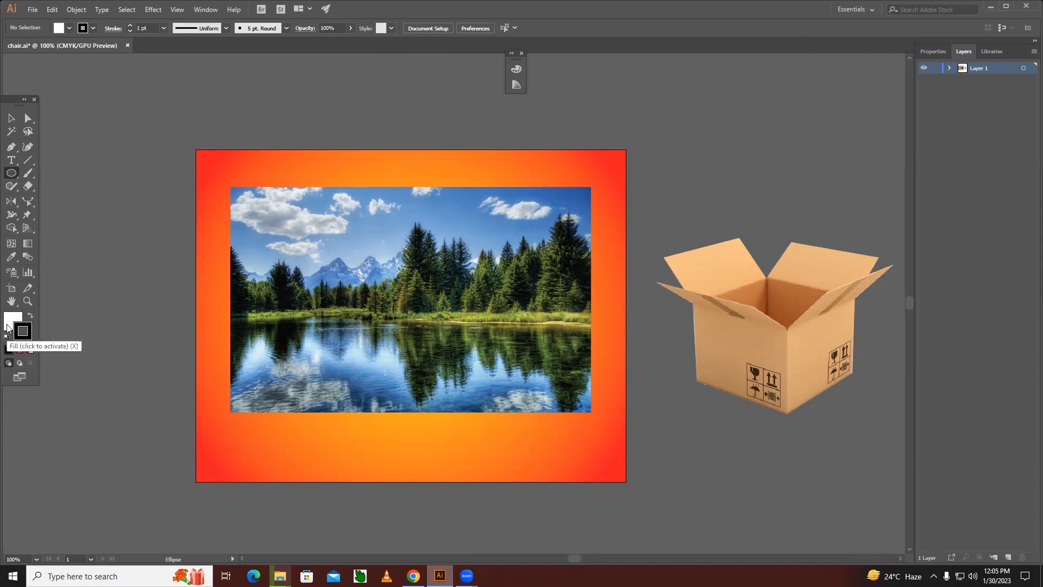
{"action": "left_click", "coordinate": [29, 349]}
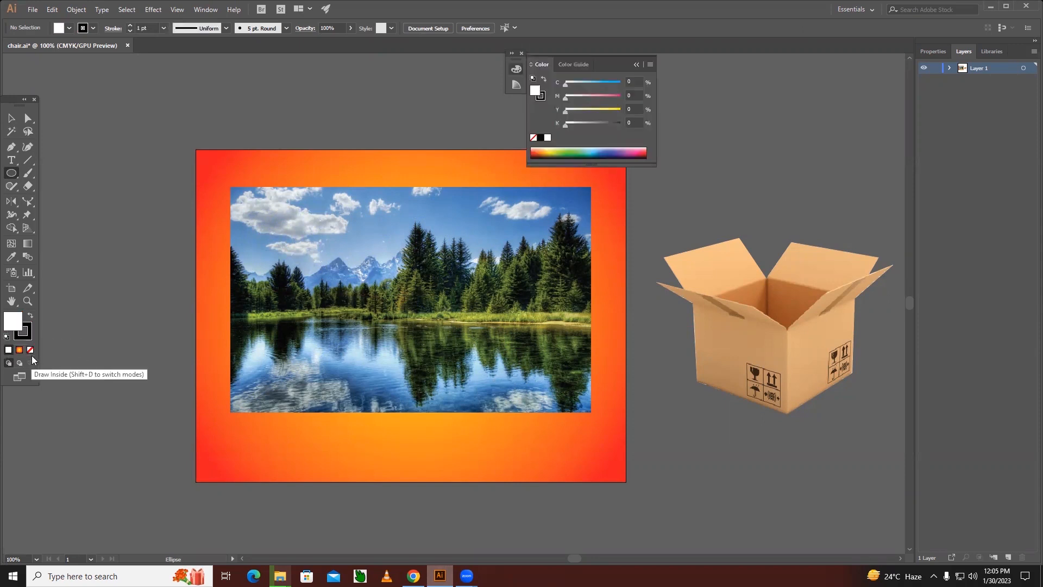
{"action": "left_click", "coordinate": [636, 64]}
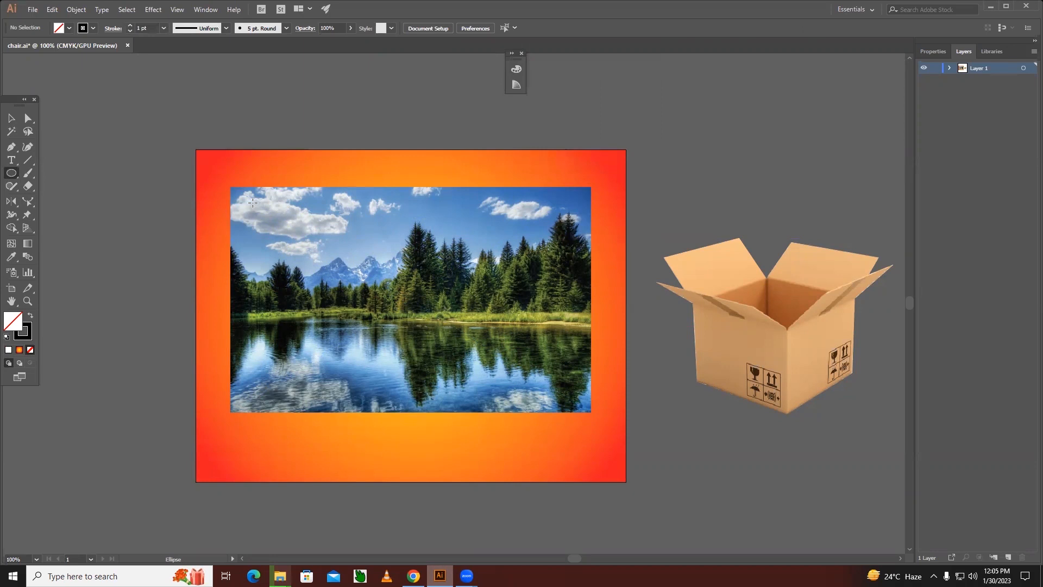
Step: Draw three unfilled circles across the landscape photo's upper half: about 60 mm at left, a small one in the middle, about 72 mm at right
{"action": "mouse_move", "coordinate": [254, 203]}
{"action": "left_mouse_down"}
{"action": "mouse_move", "coordinate": [311, 241]}
{"action": "mouse_move", "coordinate": [347, 294]}
{"action": "left_mouse_up"}
{"action": "left_click_drag", "start_coordinate": [387, 260], "coordinate": [430, 303]}
{"action": "left_click_drag", "start_coordinate": [473, 204], "coordinate": [573, 316]}
{"action": "left_click", "coordinate": [11, 118]}
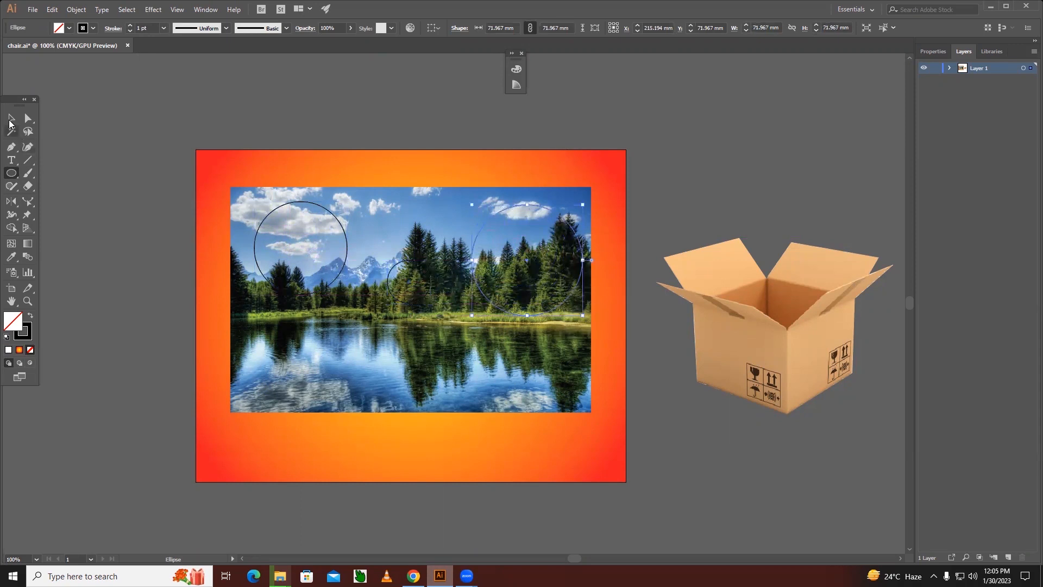
{"action": "left_click", "coordinate": [242, 164]}
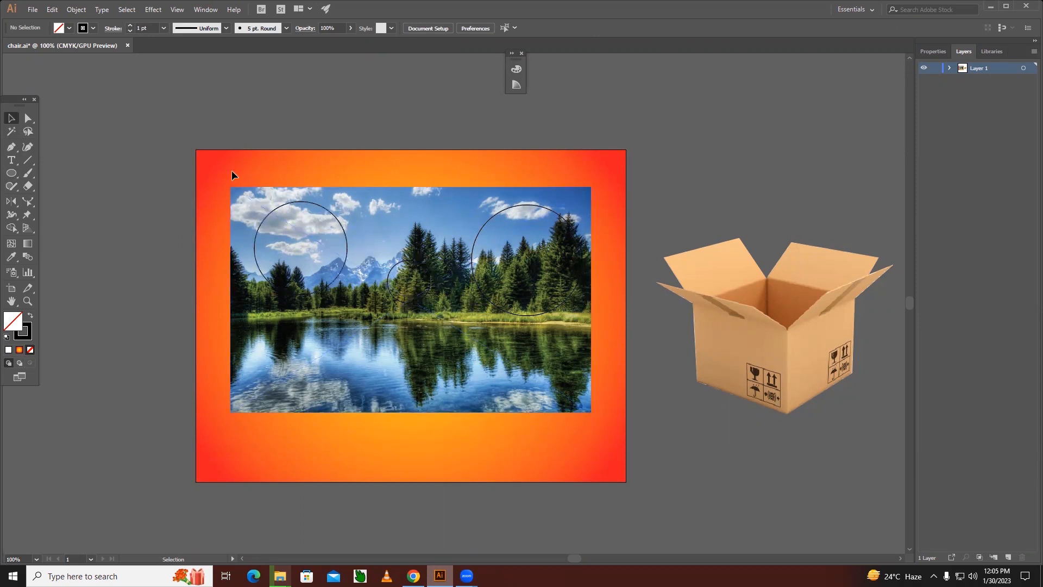
Step: Try clipping the landscape photo to the left circle alone, and release that mask
{"action": "left_click_drag", "start_coordinate": [597, 467], "coordinate": [252, 169]}
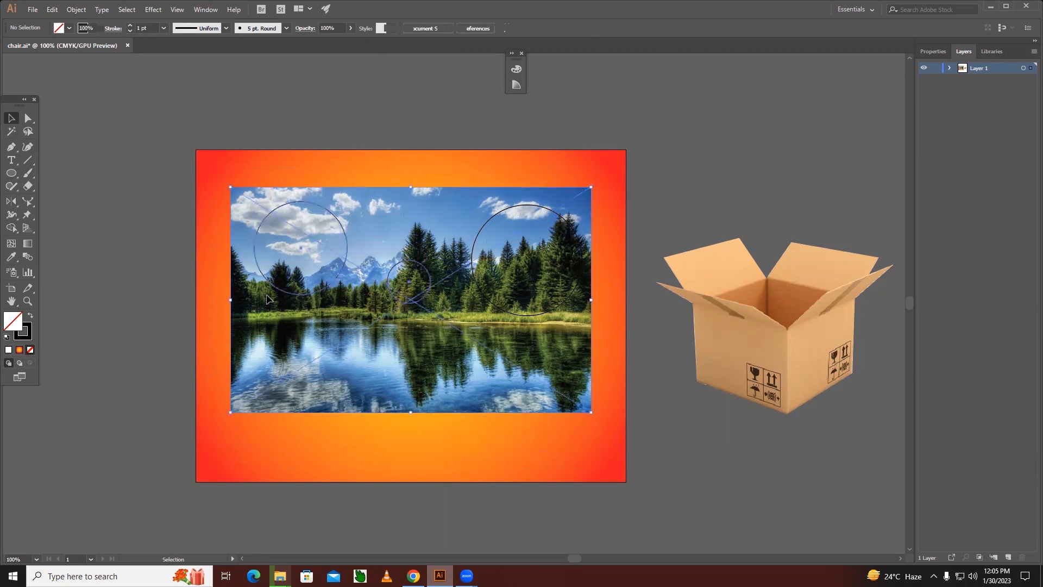
{"action": "left_click", "coordinate": [253, 169]}
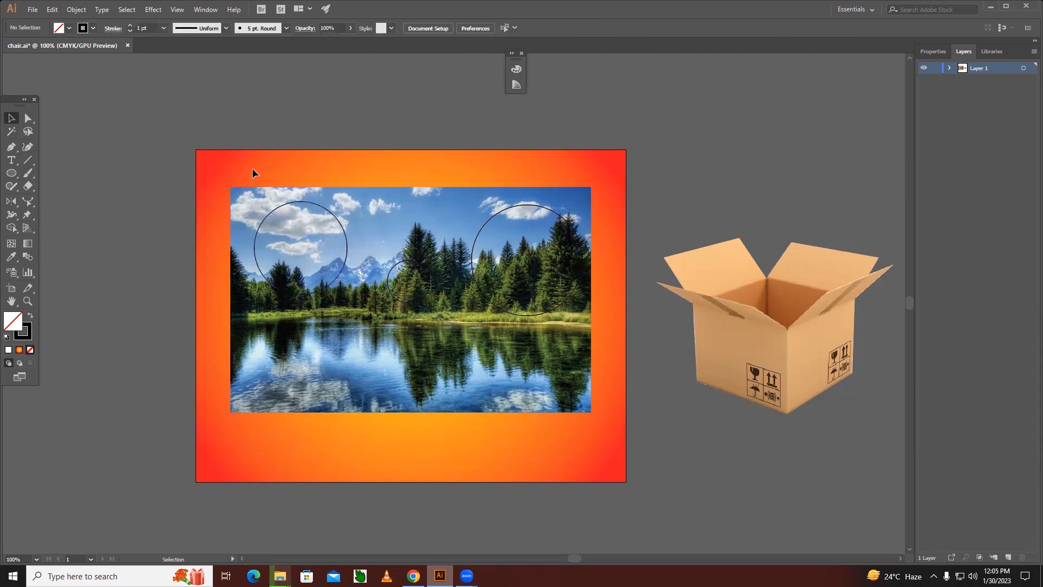
{"action": "left_click", "coordinate": [284, 226]}
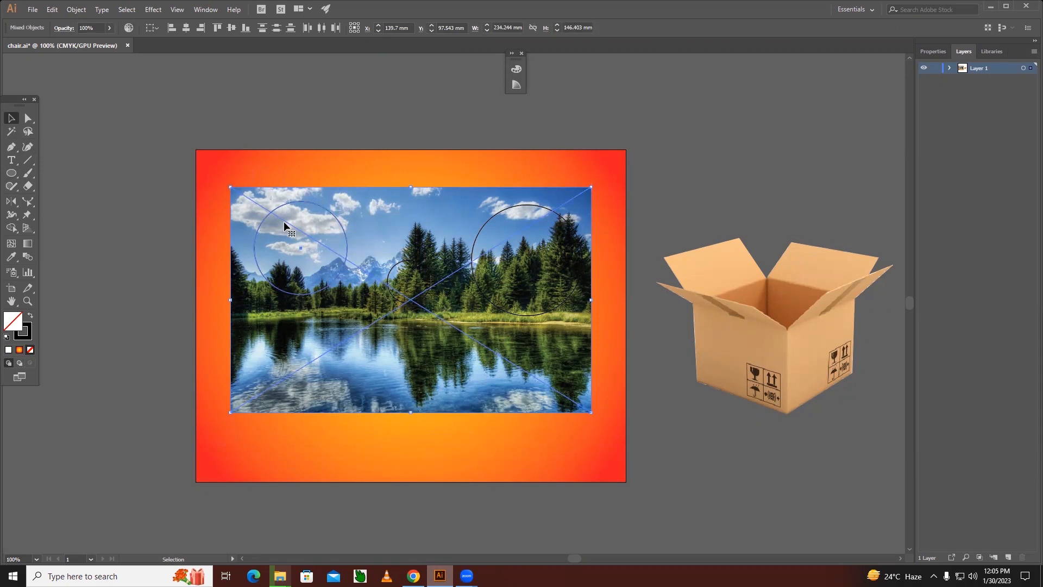
{"action": "key", "text": "a"}
{"action": "key", "text": "ctrl+7"}
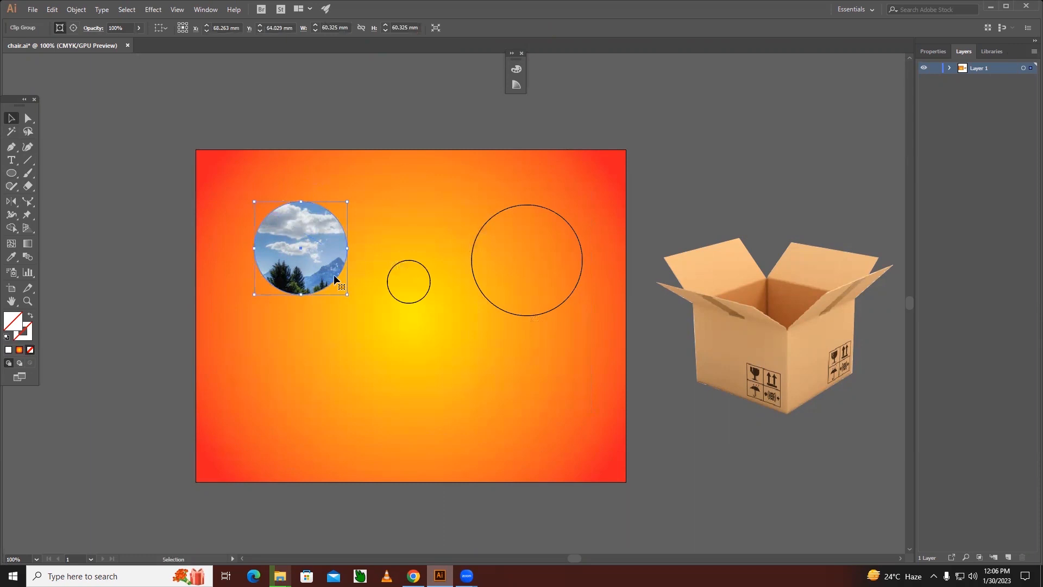
{"action": "key", "text": "ctrl+alt+7"}
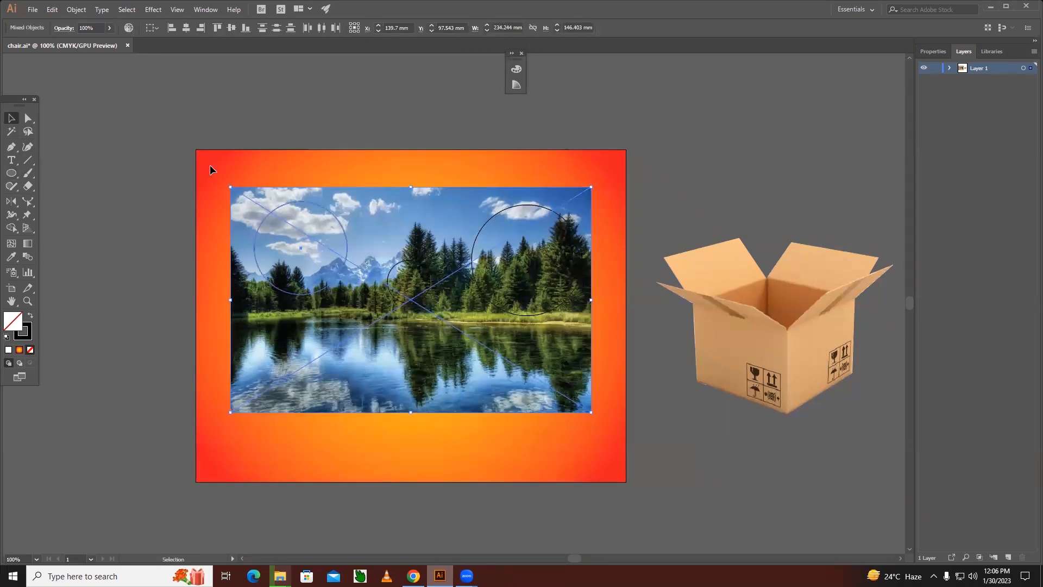
Step: Try making a clipping mask from the photo and all three ungrouped circles, undo it and clear the selection
{"action": "left_click", "coordinate": [210, 148]}
{"action": "key", "text": "ctrl+z"}
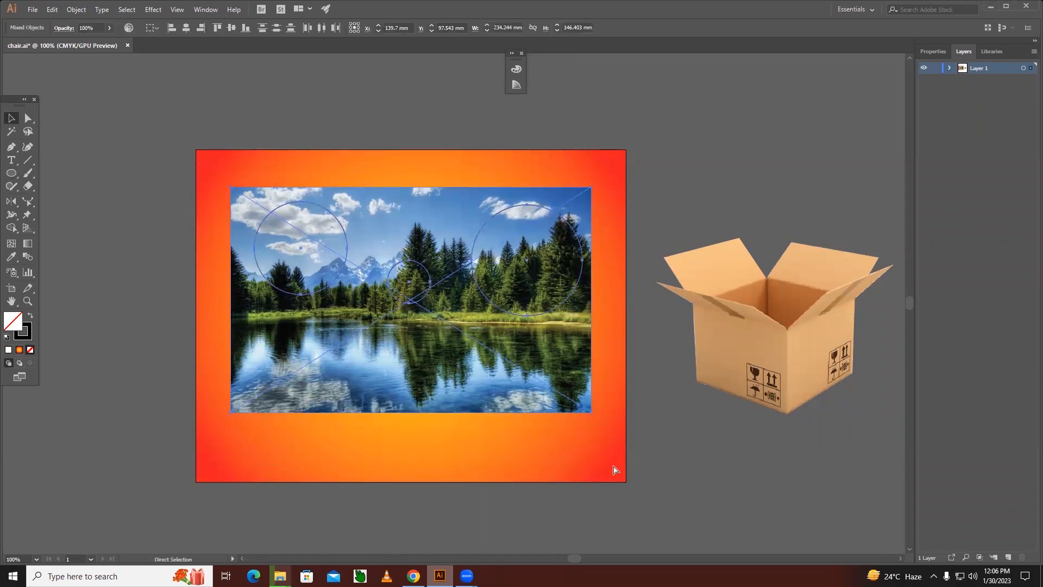
{"action": "key", "text": "ctrl+z"}
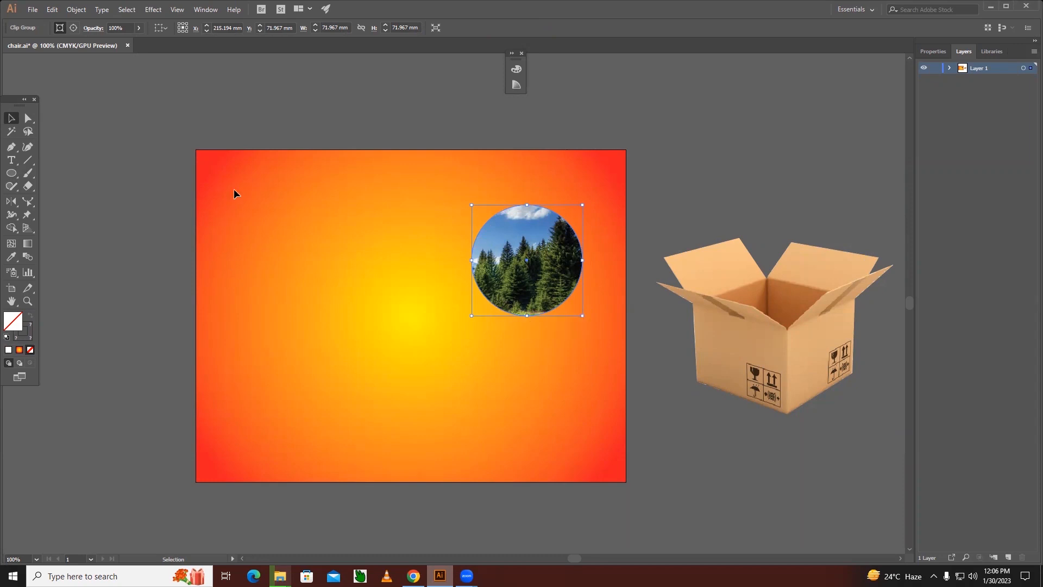
{"action": "key", "text": "ctrl+z"}
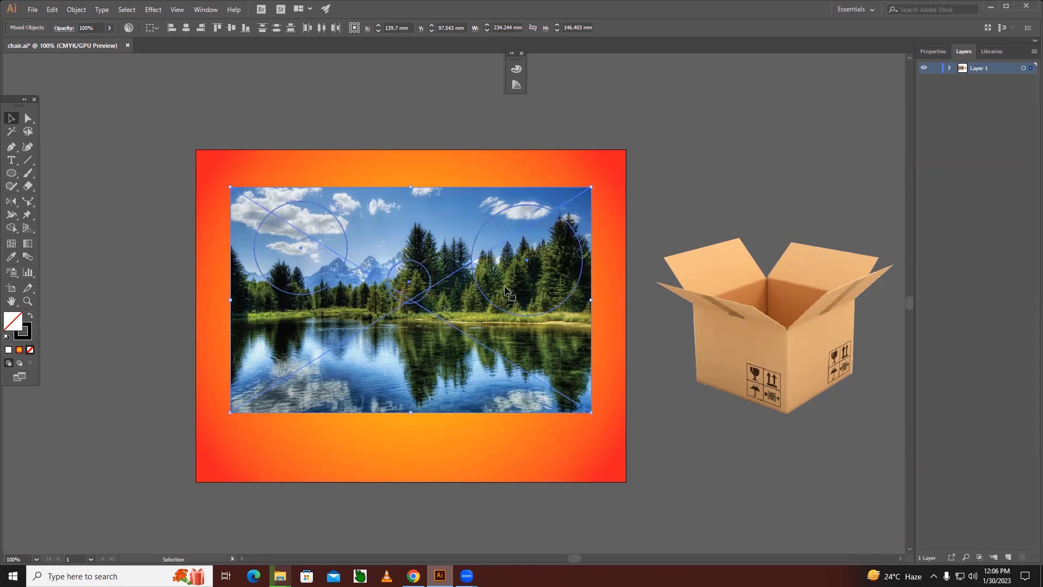
{"action": "left_click", "coordinate": [176, 231]}
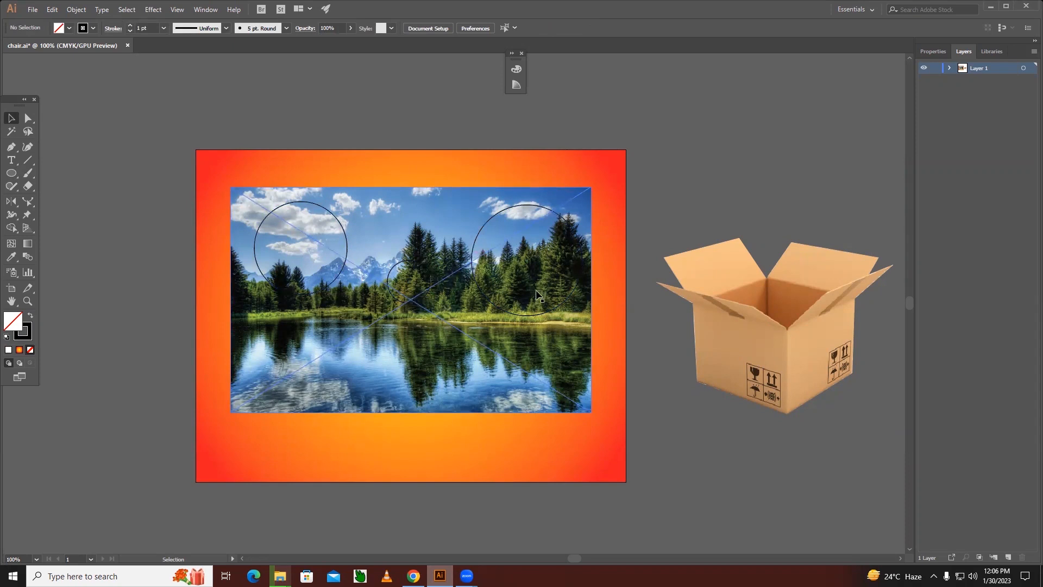
Step: Select the three circles over the landscape photo and group them
{"action": "left_click", "coordinate": [339, 275]}
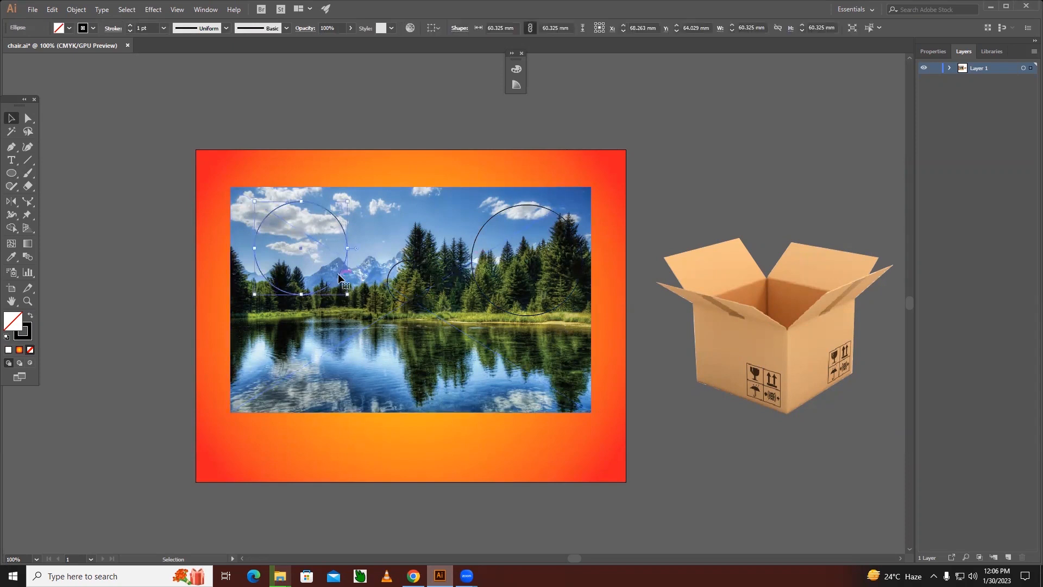
{"action": "left_click", "coordinate": [405, 266], "text": "shift"}
{"action": "left_click", "coordinate": [483, 223], "text": "shift"}
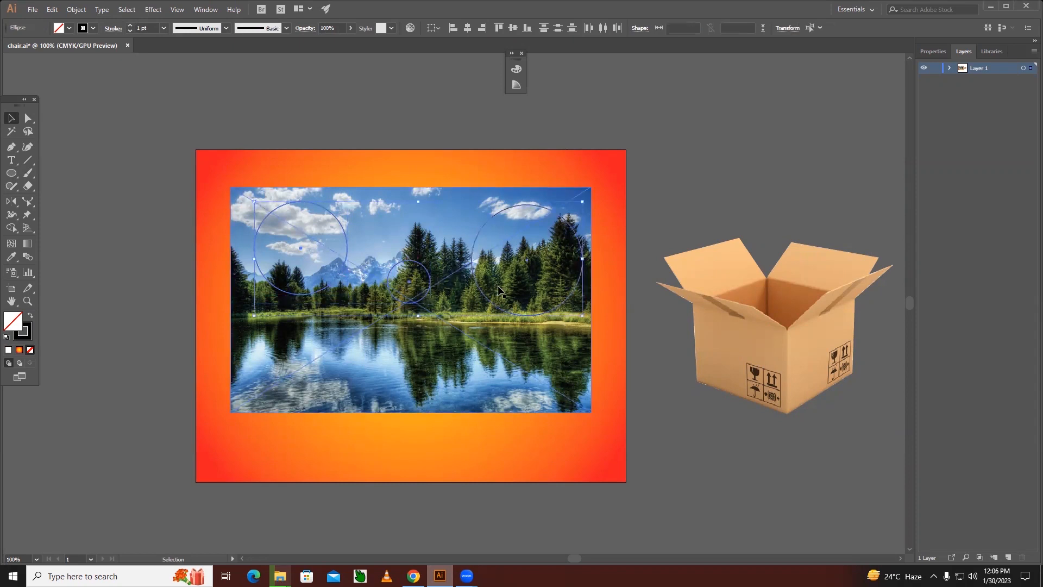
{"action": "left_click", "coordinate": [80, 11]}
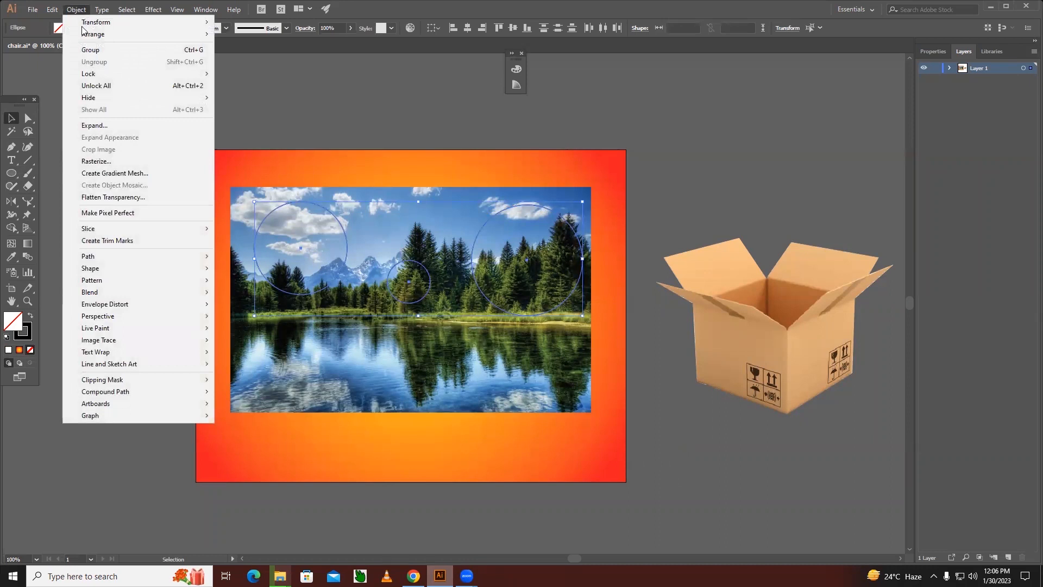
{"action": "left_click", "coordinate": [90, 49]}
Step: Select the circle group together with the landscape photo and make a clipping mask from them
{"action": "left_click", "coordinate": [292, 164]}
{"action": "left_click_drag", "start_coordinate": [541, 286], "coordinate": [542, 287]}
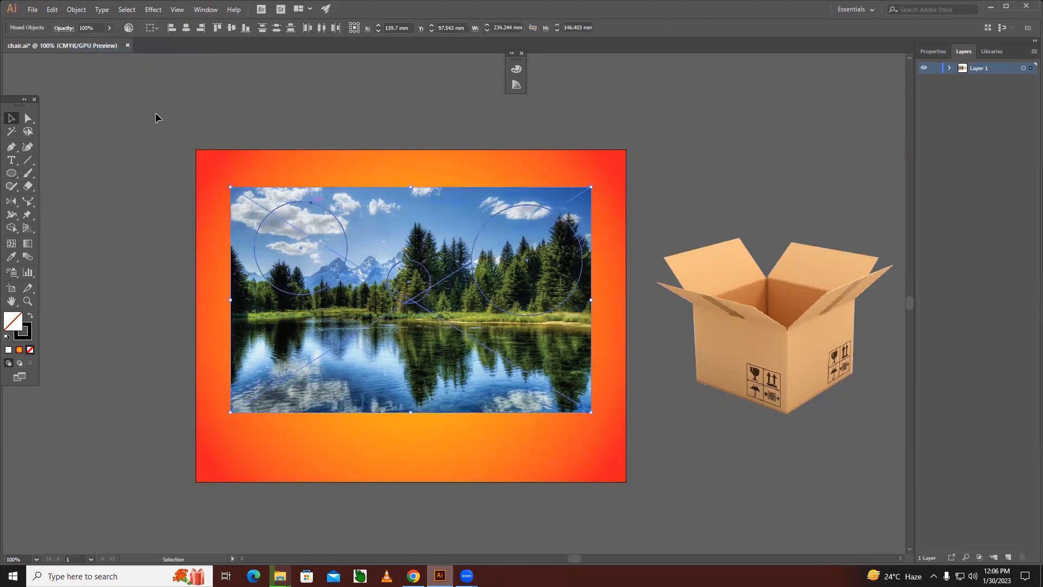
{"action": "key", "text": "a"}
{"action": "key", "text": "ctrl+7"}
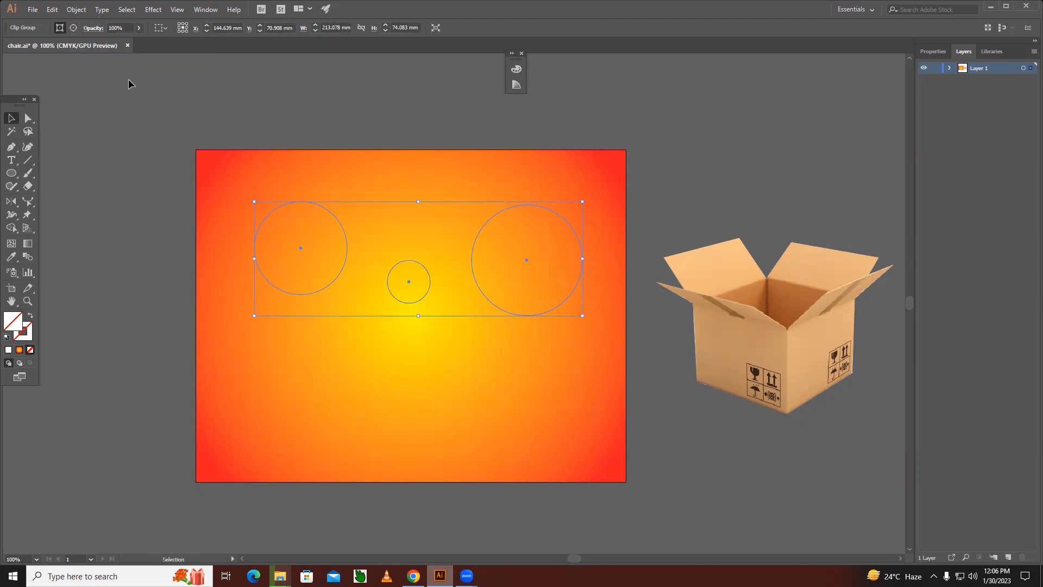
Step: Undo the last clipping mask, ungroup the three circles and clear the selection
{"action": "key", "text": "ctrl+z"}
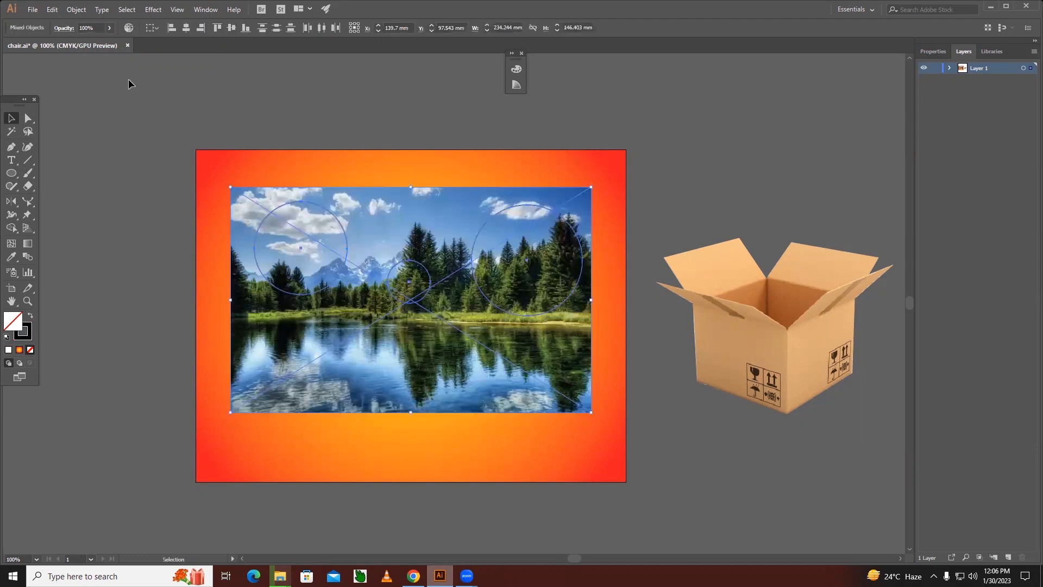
{"action": "left_click", "coordinate": [148, 114]}
{"action": "left_click", "coordinate": [345, 230]}
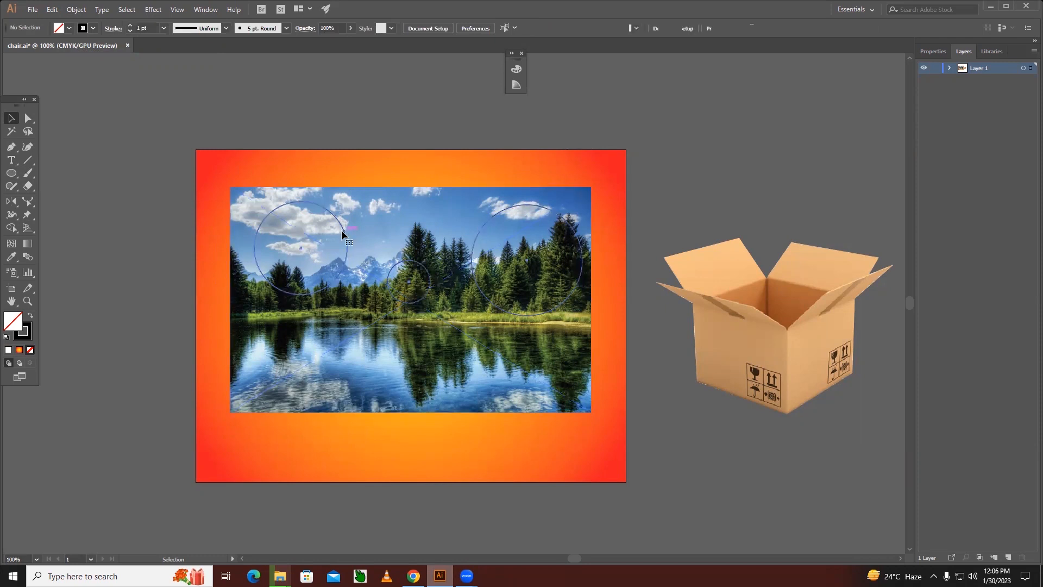
{"action": "left_click", "coordinate": [78, 12]}
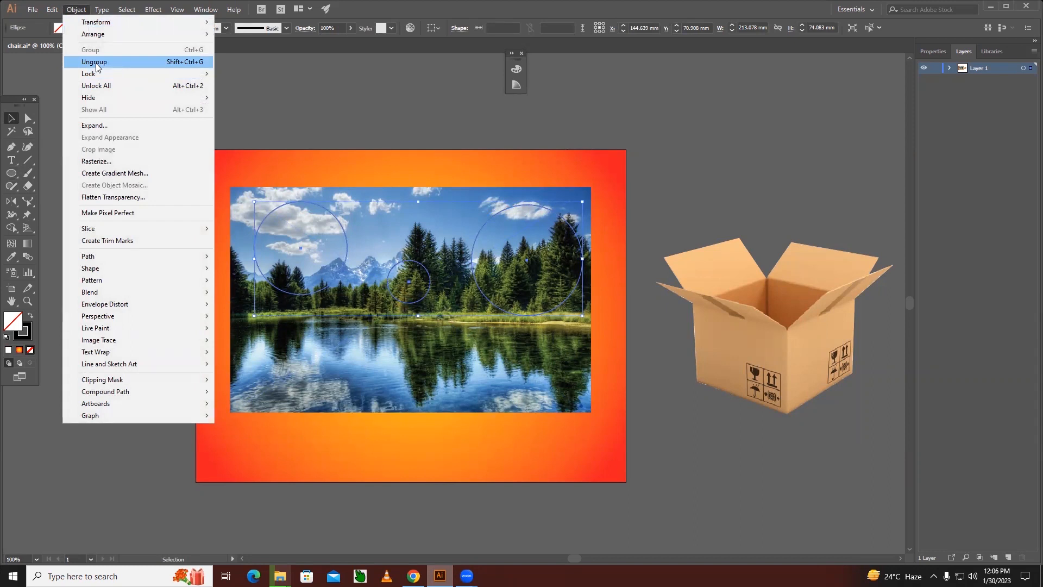
{"action": "left_click", "coordinate": [95, 63]}
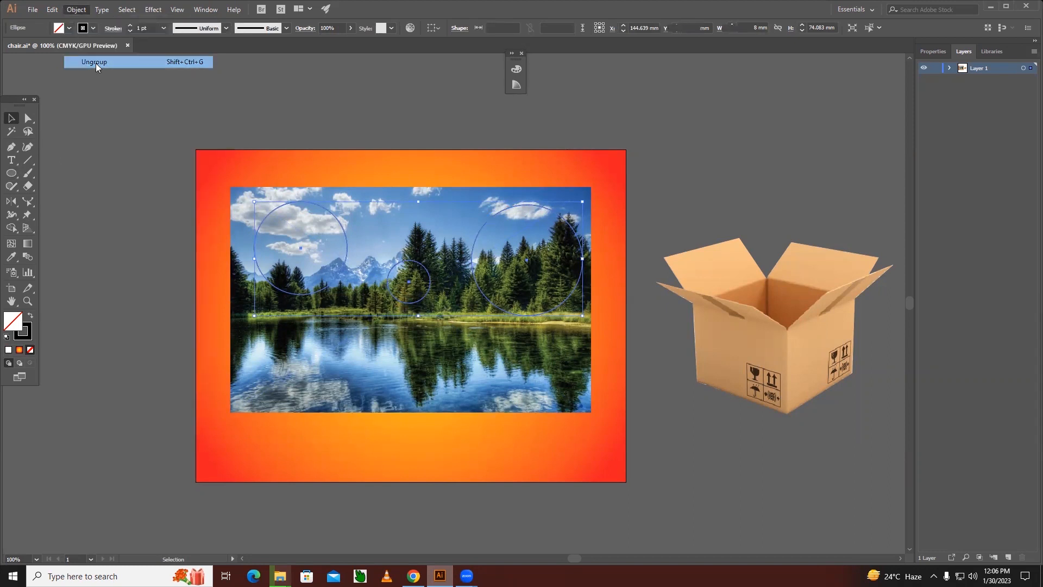
{"action": "left_click", "coordinate": [302, 133]}
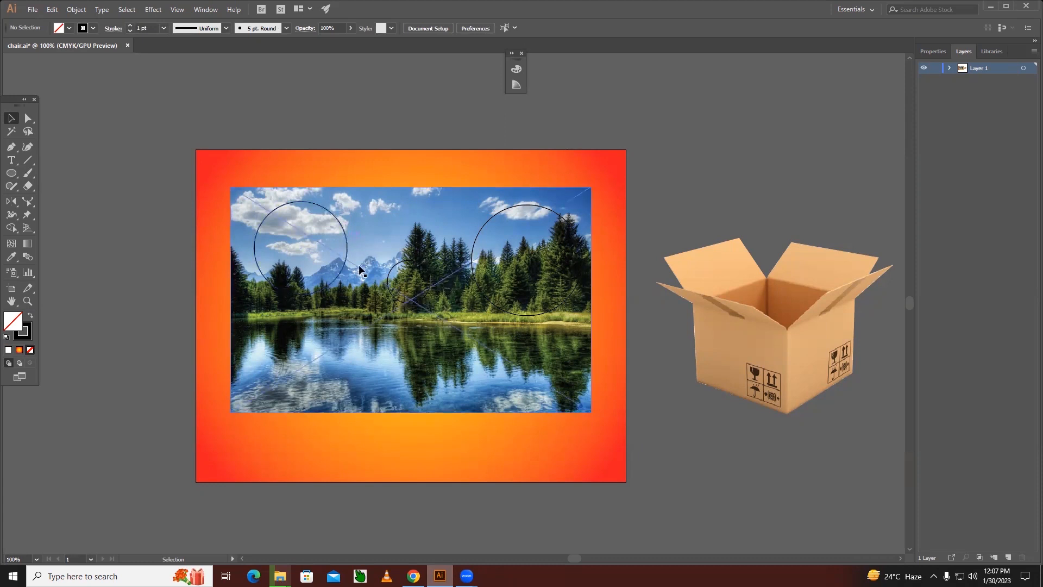
{"action": "left_click", "coordinate": [389, 271]}
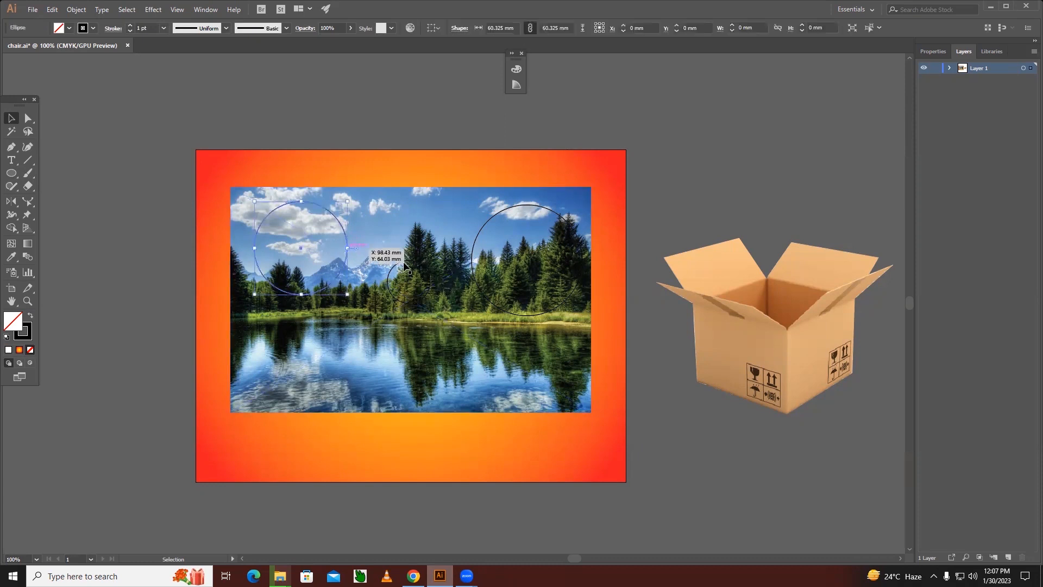
{"action": "left_click", "coordinate": [475, 234], "text": "shift"}
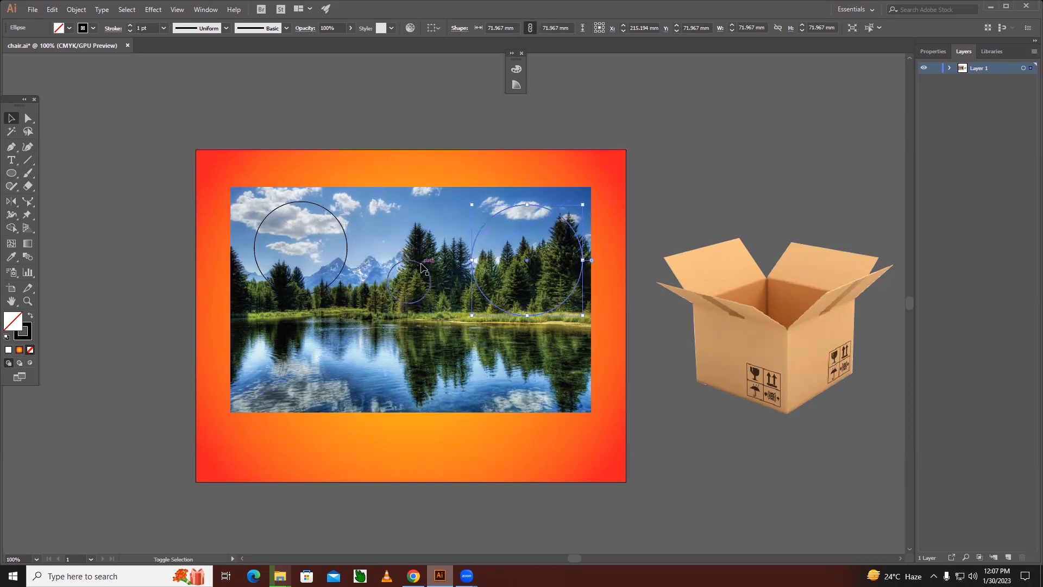
{"action": "left_click", "coordinate": [346, 237], "text": "shift"}
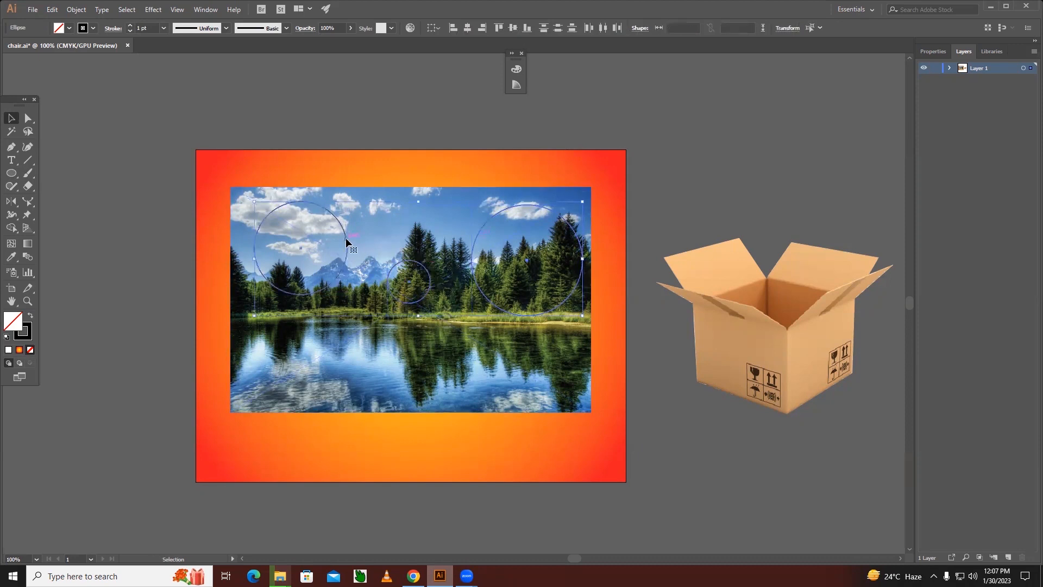
{"action": "left_click", "coordinate": [126, 260]}
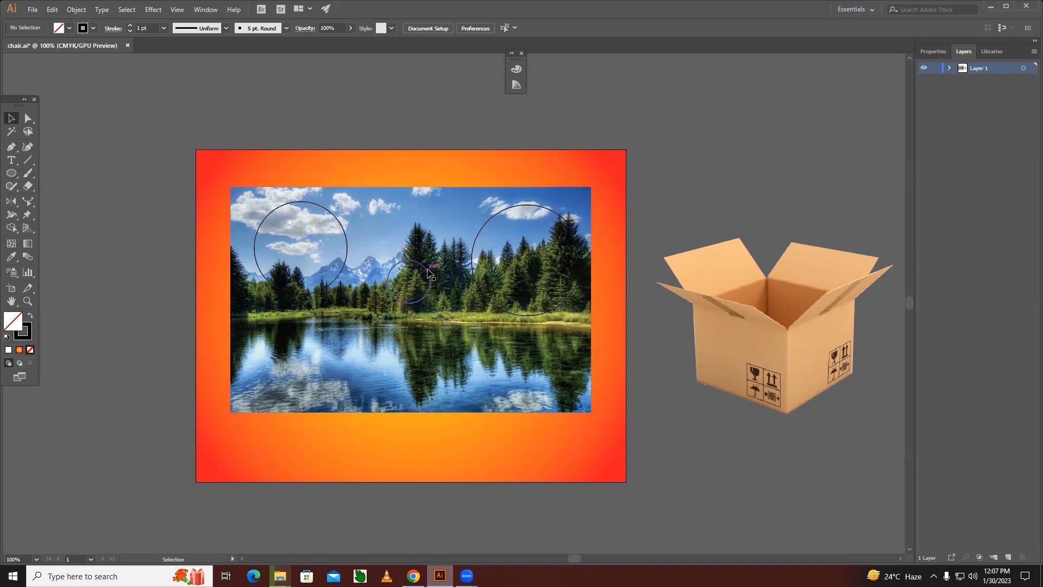
Step: Draw a rounded rectangle about 204 mm wide and 16 mm high across the lower part of the landscape photo
{"action": "left_click_drag", "start_coordinate": [9, 178], "coordinate": [37, 186]}
{"action": "left_click_drag", "start_coordinate": [248, 375], "coordinate": [562, 398]}
{"action": "left_click", "coordinate": [10, 118]}
Step: Select the three circles together with the rounded rectangle and combine all four shapes into one compound path
{"action": "left_click", "coordinate": [335, 282], "text": "shift"}
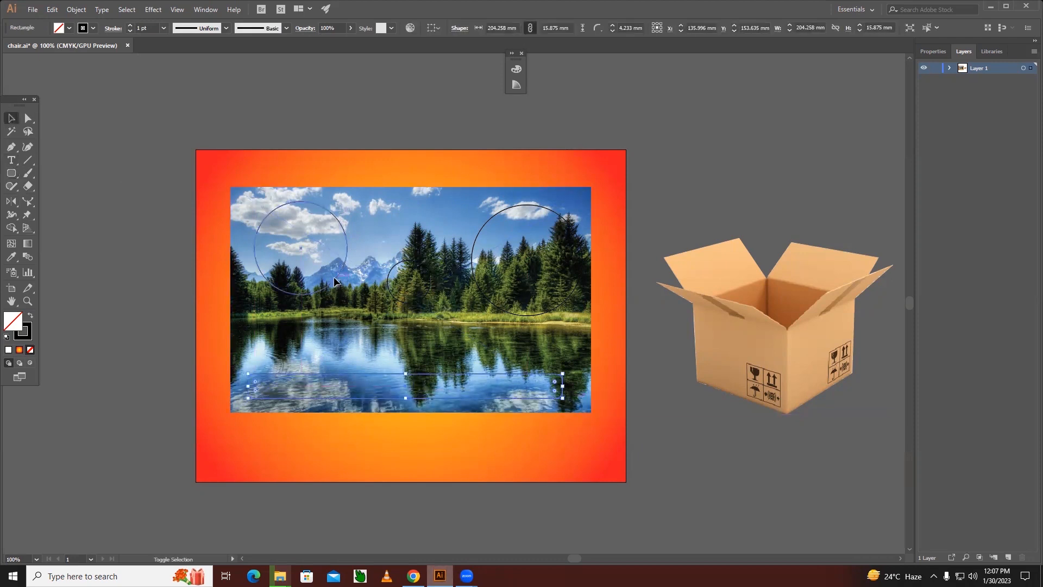
{"action": "left_click", "coordinate": [405, 302], "text": "shift"}
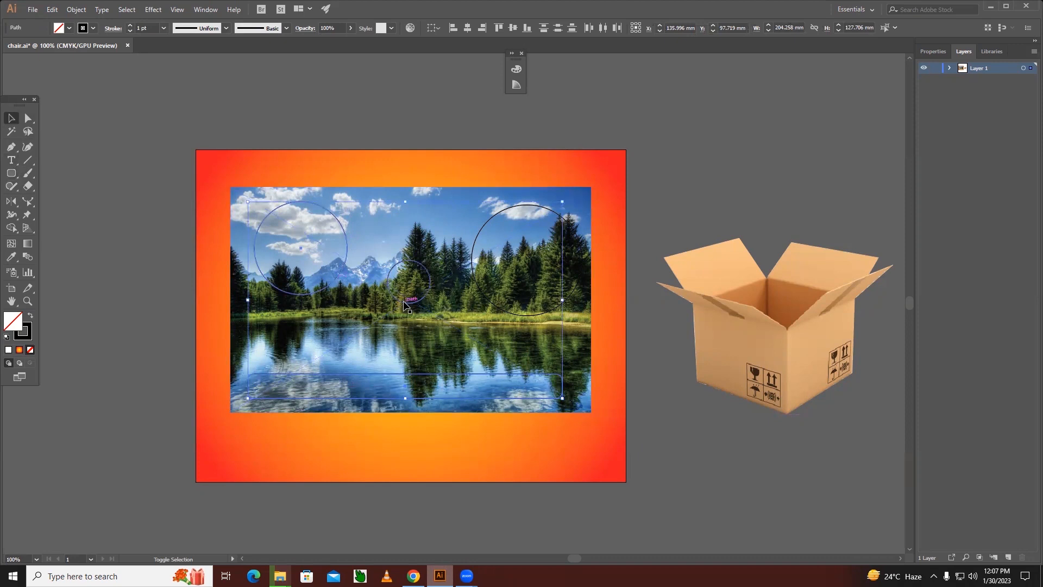
{"action": "left_click", "coordinate": [502, 311], "text": "shift"}
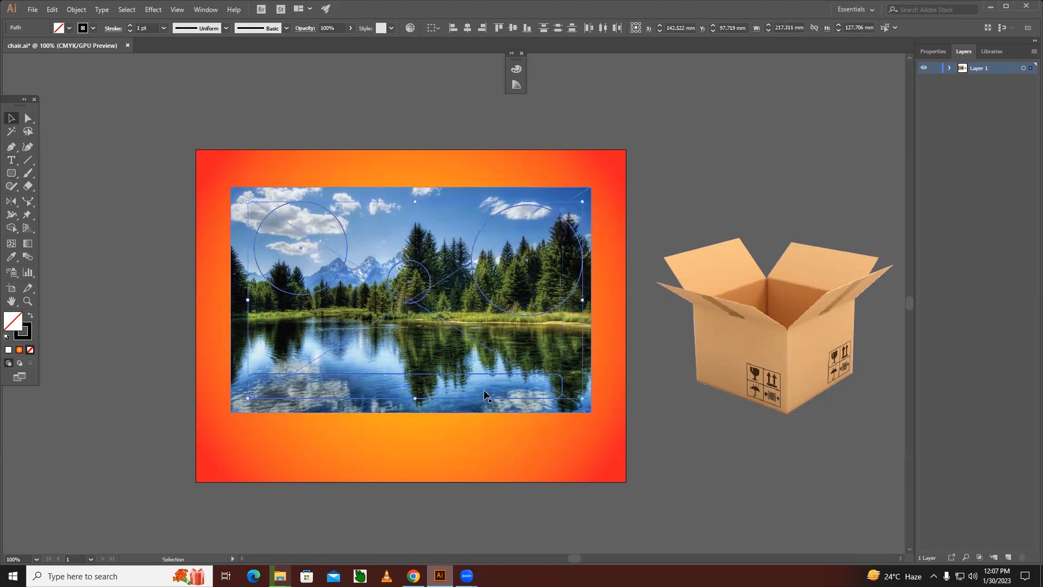
{"action": "left_click", "coordinate": [658, 412]}
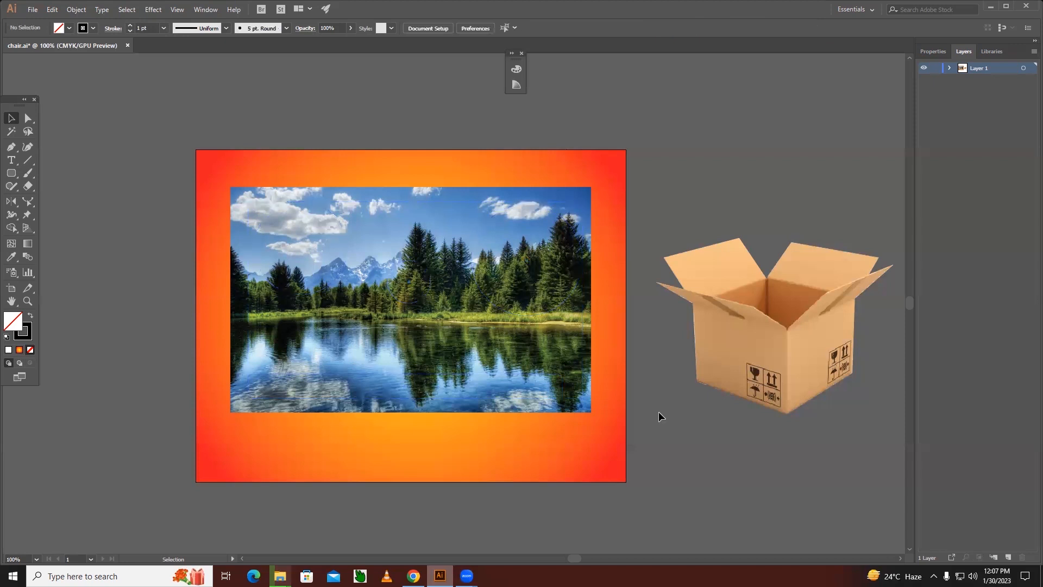
{"action": "key", "text": "a"}
{"action": "key", "text": "ctrl+a"}
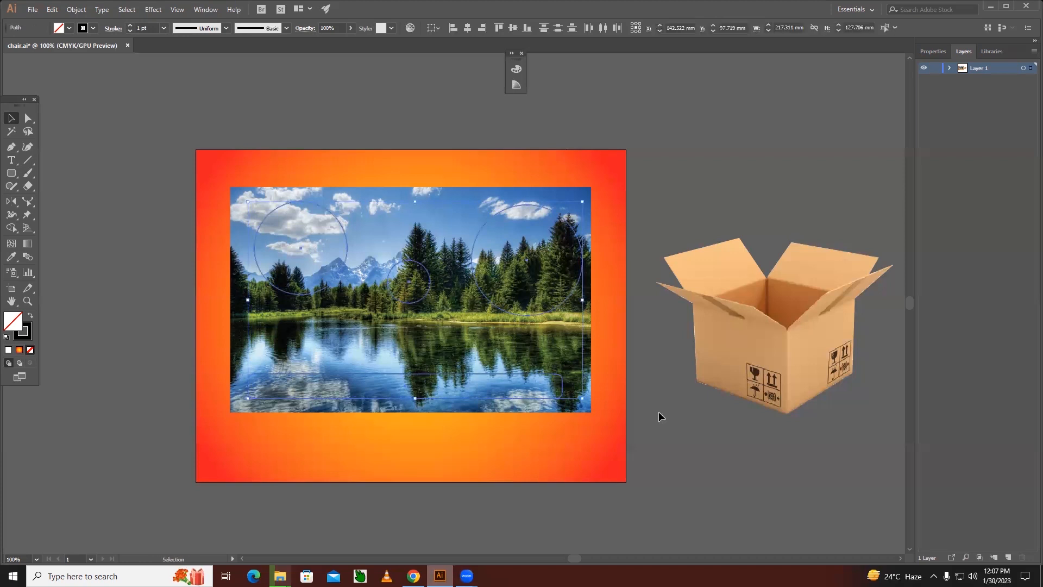
{"action": "left_click", "coordinate": [77, 11]}
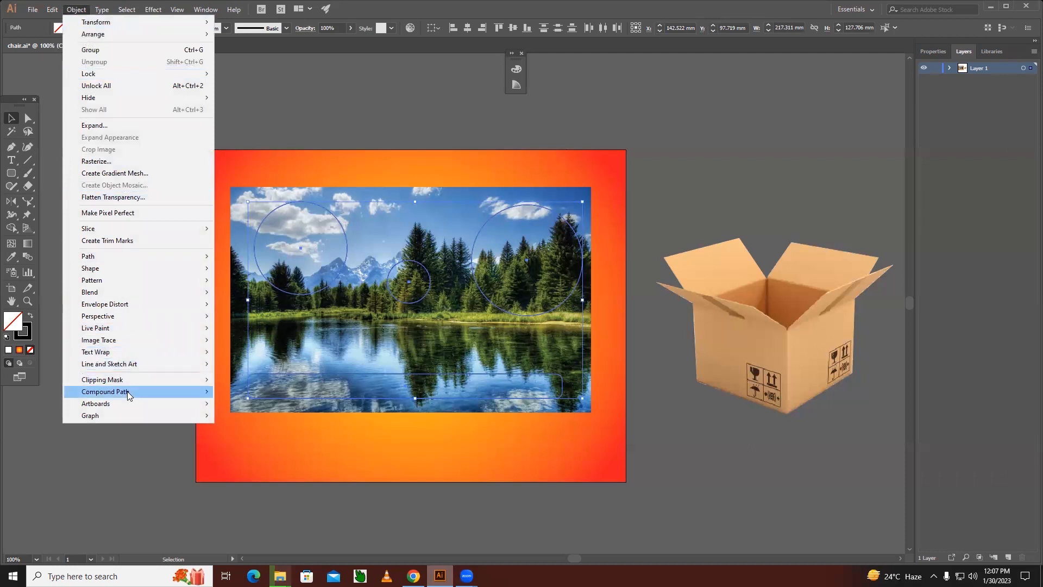
{"action": "mouse_move", "coordinate": [127, 391]}
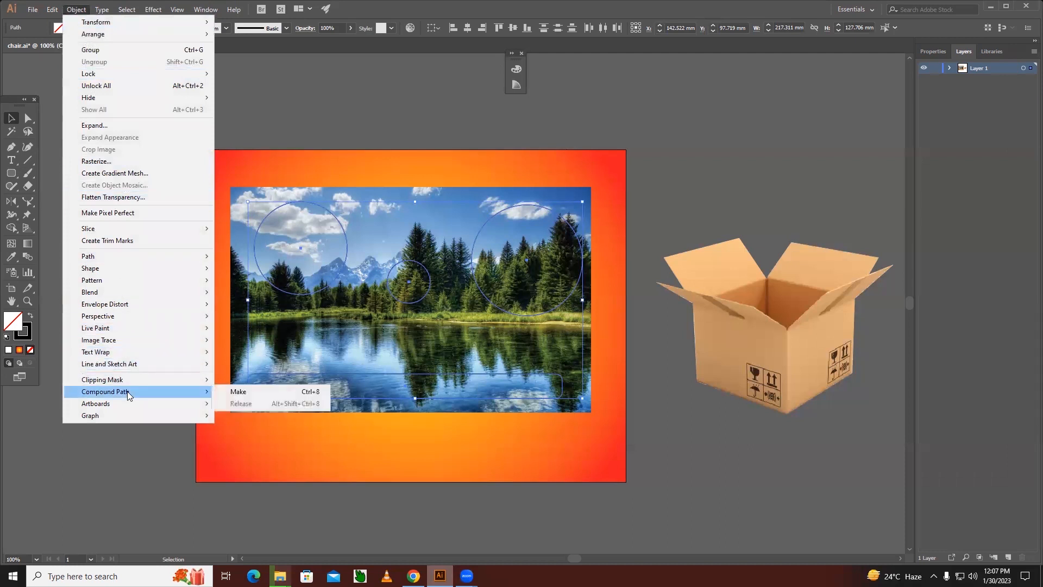
{"action": "left_click", "coordinate": [244, 391]}
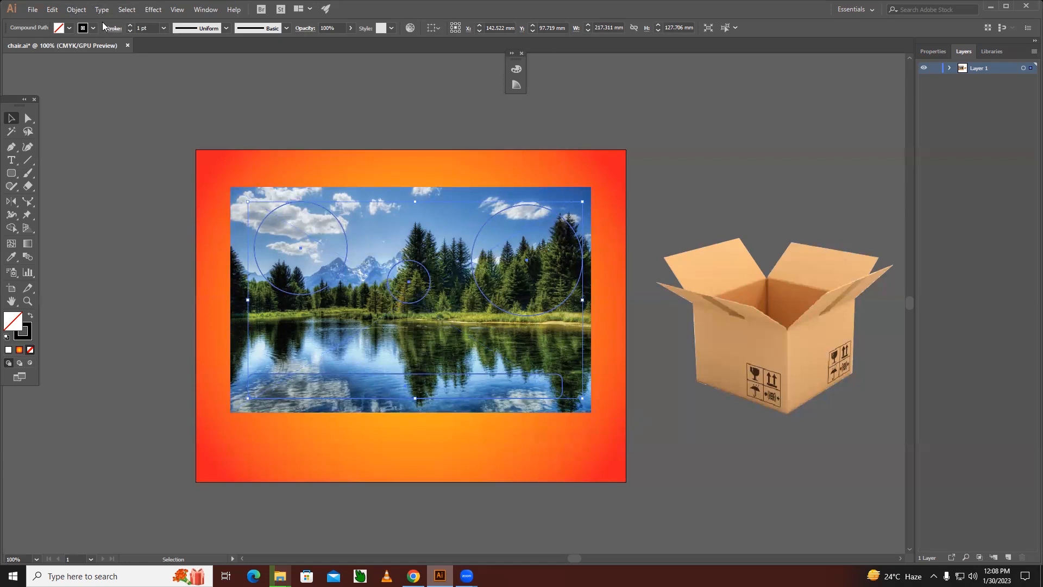
Step: Add the landscape photo to the selection, make a clipping mask with the compound path, and deselect
{"action": "left_click", "coordinate": [315, 230], "text": "shift"}
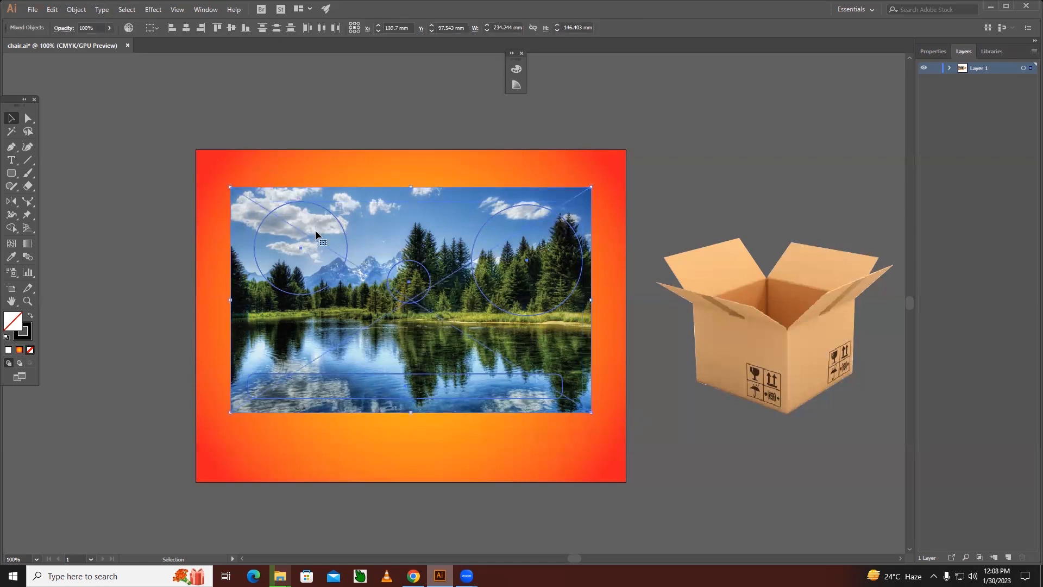
{"action": "left_click", "coordinate": [77, 10]}
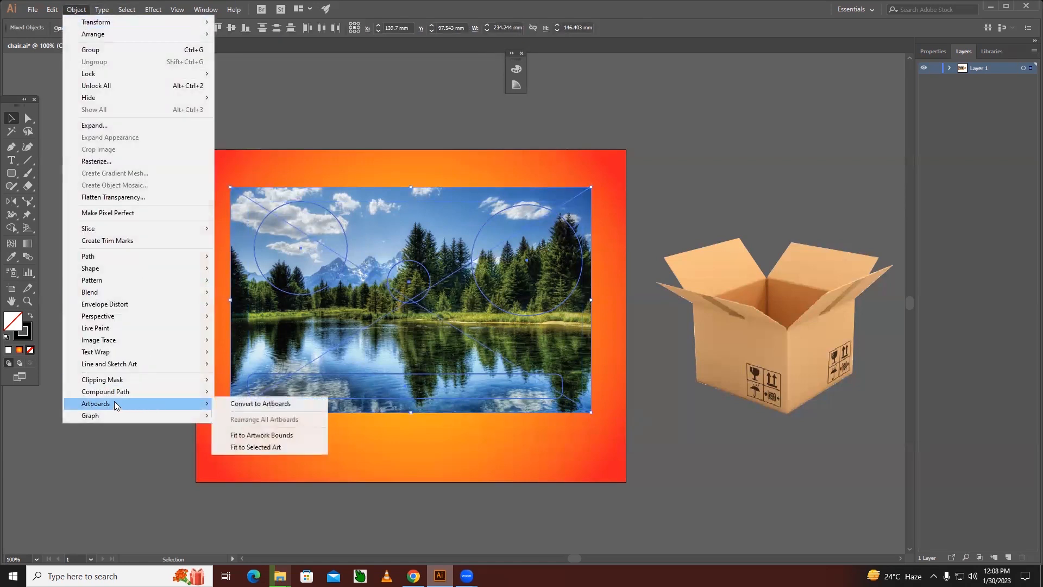
{"action": "mouse_move", "coordinate": [112, 396]}
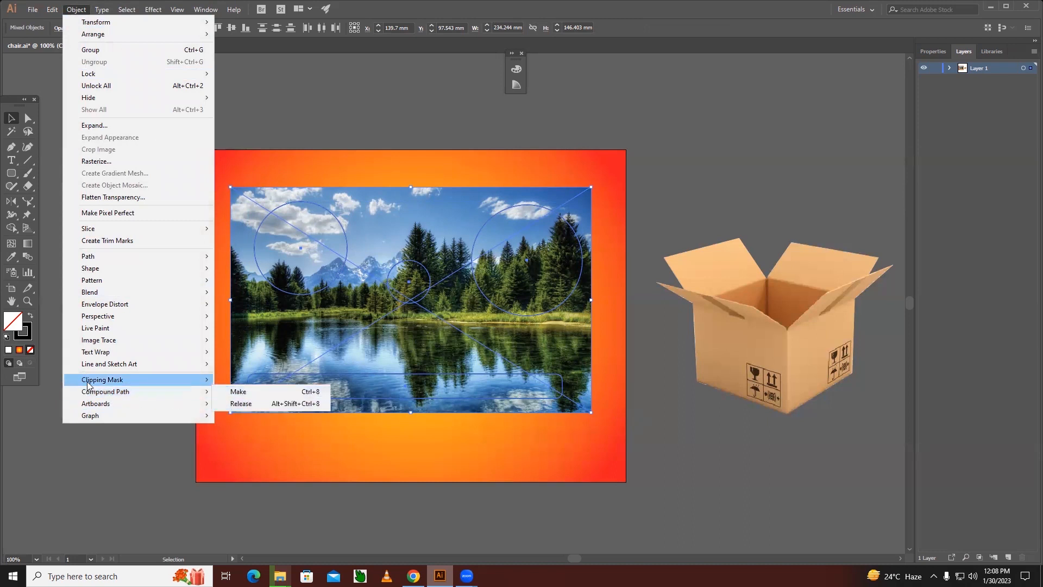
{"action": "mouse_move", "coordinate": [88, 384]}
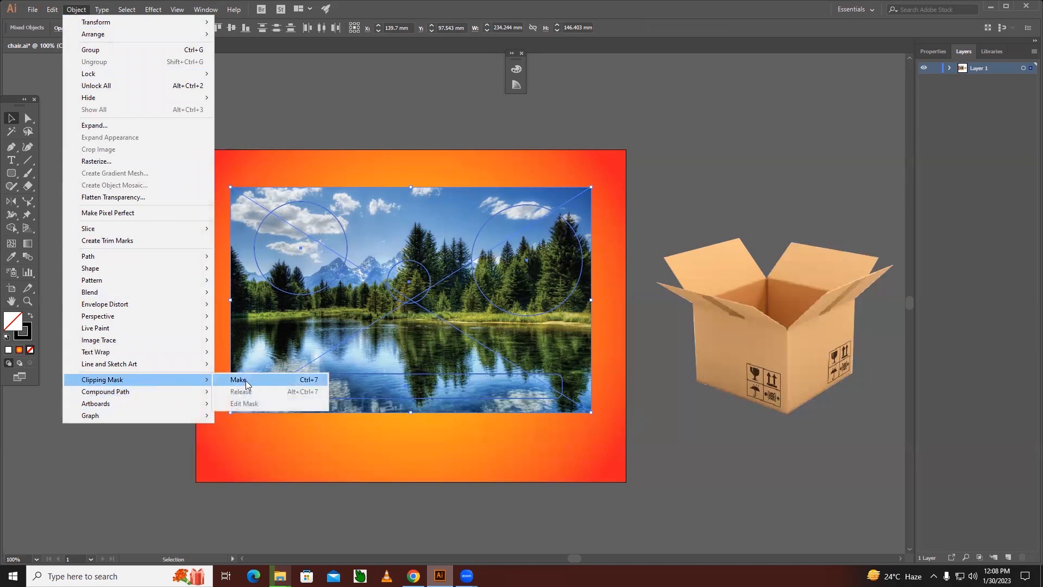
{"action": "left_click", "coordinate": [245, 381]}
{"action": "left_click", "coordinate": [163, 351]}
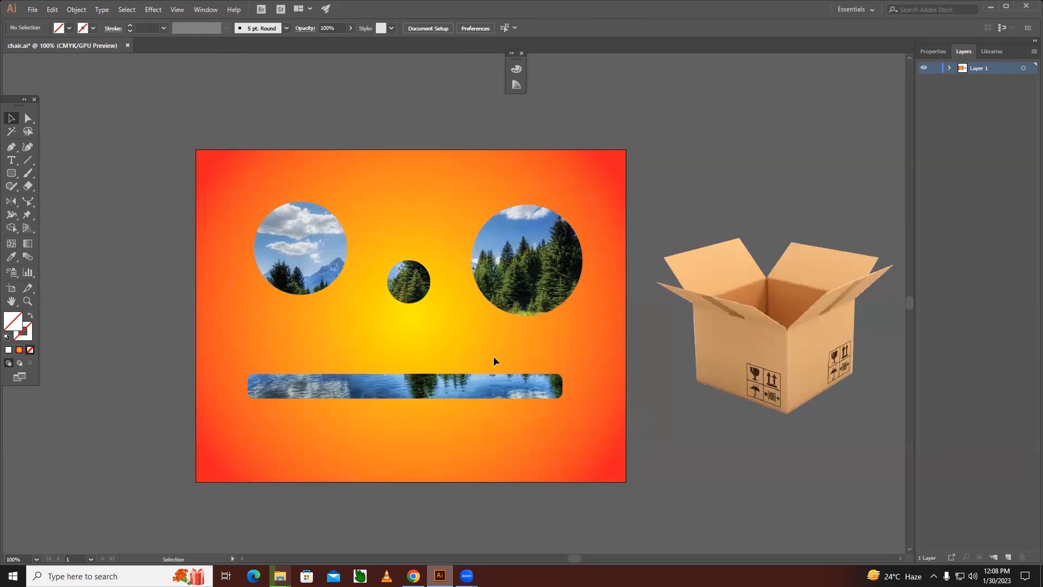
Step: Release the clipping mask on the landscape photo and delete the compound path of circles and rectangle
{"action": "left_click", "coordinate": [512, 287]}
{"action": "key", "text": "Delete"}
{"action": "key", "text": "ctrl+z"}
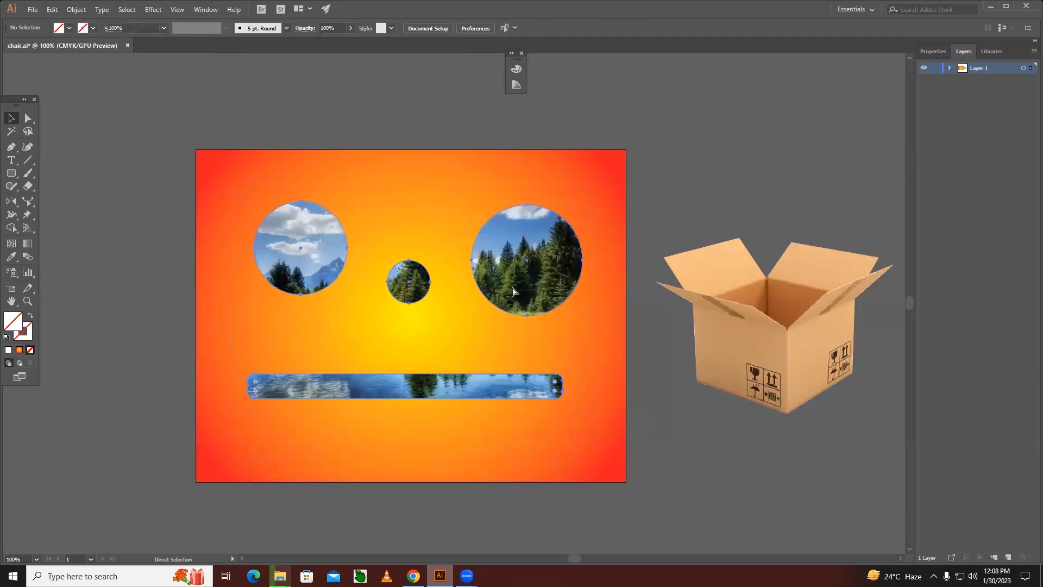
{"action": "key", "text": "ctrl+alt+7"}
{"action": "left_click", "coordinate": [182, 214]}
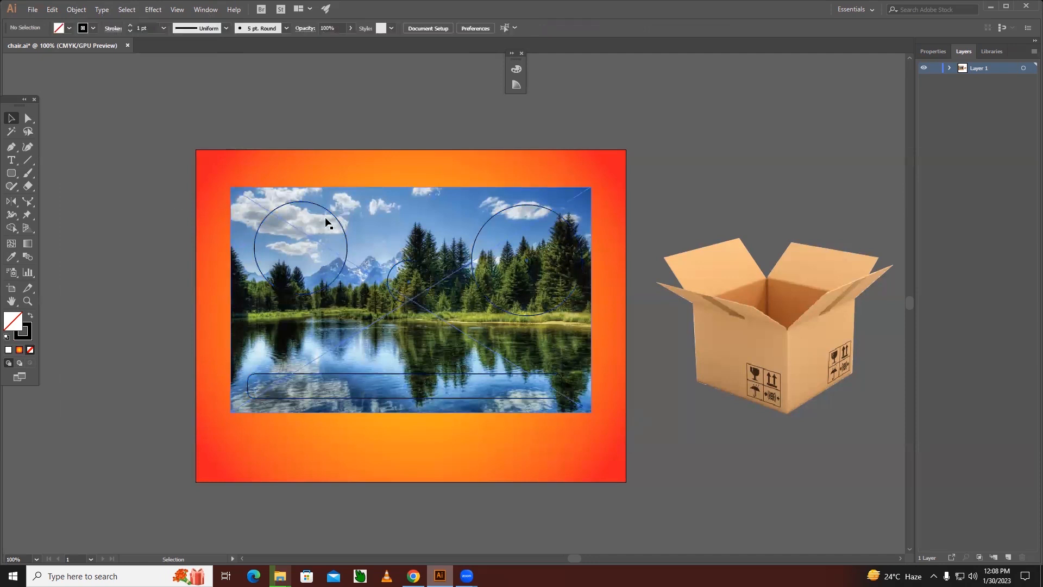
{"action": "left_click", "coordinate": [325, 206]}
{"action": "key", "text": "Delete"}
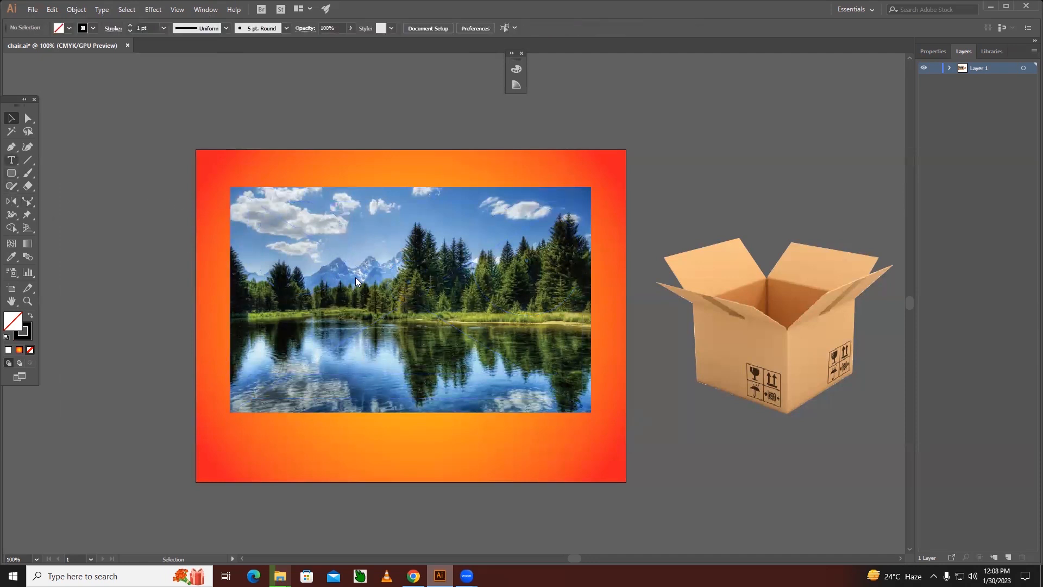
Step: Add the word TEXT over the middle of the landscape photo and enlarge it to 98 pt
{"action": "key", "text": "t"}
{"action": "key", "text": "BackSpace"}
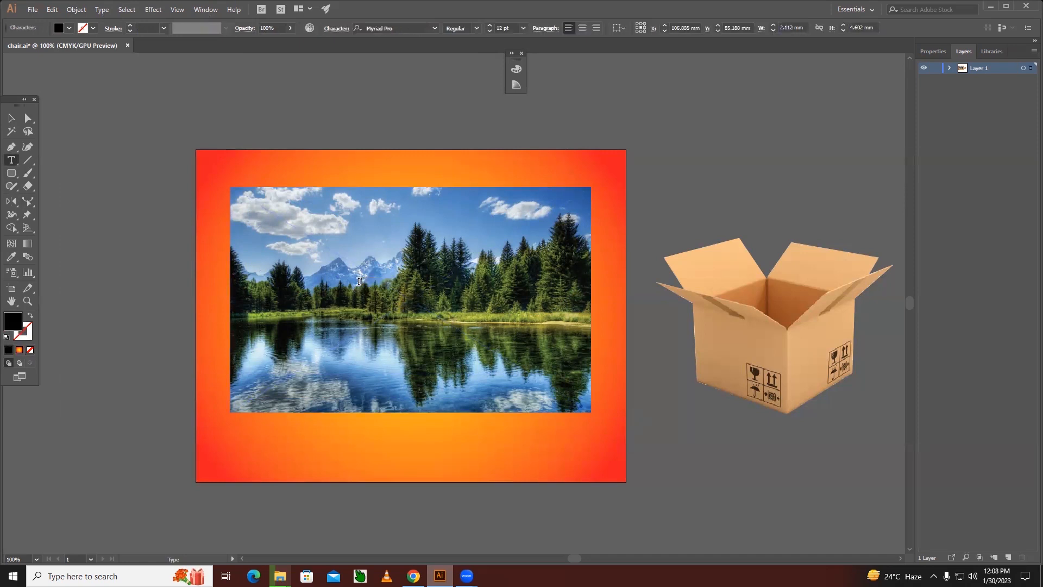
{"action": "key", "text": "ctrl+a"}
{"action": "key", "text": "ctrl+shift+period"}
{"action": "key", "text": "ctrl+shift+period"}
{"action": "key", "text": "ctrl+shift+period"}
{"action": "key", "text": "ctrl+shift+period"}
{"action": "key", "text": "ctrl+shift+period"}
{"action": "key", "text": "ctrl+shift+period"}
{"action": "key", "text": "ctrl+shift+period"}
{"action": "key", "text": "ctrl+shift+period"}
{"action": "key", "text": "ctrl+shift+period"}
{"action": "key", "text": "ctrl+shift+period"}
{"action": "key", "text": "ctrl+shift+period"}
{"action": "key", "text": "ctrl+shift+period"}
{"action": "key", "text": "ctrl+shift+period"}
{"action": "key", "text": "ctrl+shift+period"}
{"action": "key", "text": "ctrl+shift+period"}
{"action": "key", "text": "ctrl+shift+period"}
{"action": "key", "text": "ctrl+shift+period"}
{"action": "key", "text": "ctrl+shift+period"}
{"action": "key", "text": "ctrl+shift+period"}
{"action": "key", "text": "ctrl+shift+period"}
{"action": "key", "text": "ctrl+shift+period"}
{"action": "key", "text": "ctrl+shift+period"}
{"action": "key", "text": "ctrl+shift+period"}
{"action": "key", "text": "ctrl+shift+period"}
{"action": "key", "text": "ctrl+shift+period"}
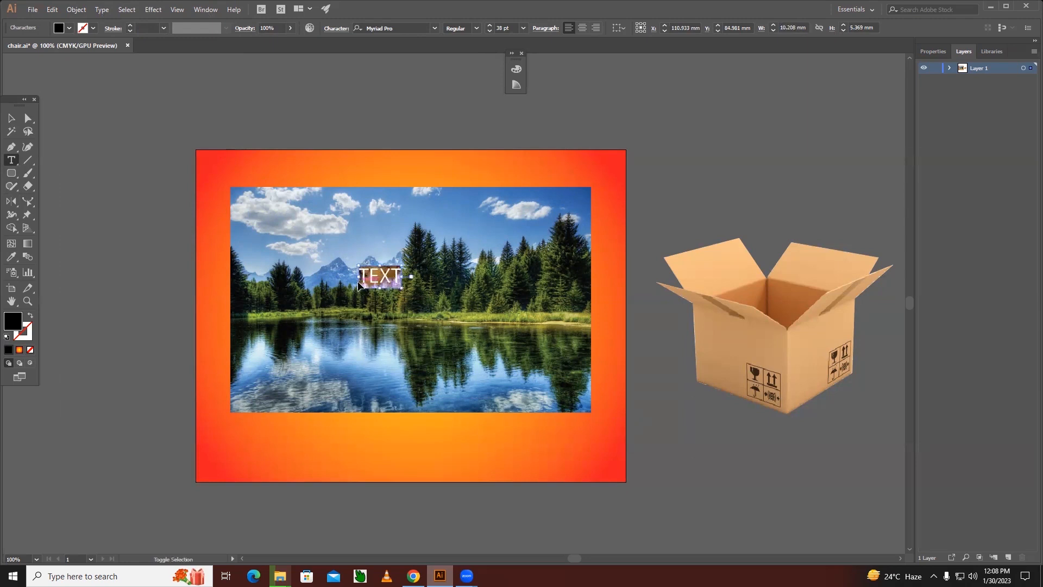
{"action": "key", "text": "ctrl+shift+period"}
{"action": "key", "text": "ctrl+shift+period"}
{"action": "key", "text": "ctrl+shift+period"}
{"action": "key", "text": "ctrl+shift+period"}
{"action": "key", "text": "ctrl+shift+period"}
{"action": "key", "text": "ctrl+shift+period"}
{"action": "key", "text": "ctrl+shift+period"}
{"action": "key", "text": "ctrl+shift+period"}
{"action": "key", "text": "ctrl+shift+period"}
{"action": "key", "text": "ctrl+shift+period"}
{"action": "key", "text": "ctrl+shift+period"}
{"action": "key", "text": "ctrl+shift+period"}
{"action": "key", "text": "ctrl+shift+period"}
{"action": "key", "text": "ctrl+shift+period"}
{"action": "key", "text": "ctrl+shift+period"}
{"action": "key", "text": "ctrl+shift+period"}
{"action": "key", "text": "ctrl+shift+period"}
{"action": "key", "text": "ctrl+shift+period"}
{"action": "key", "text": "ctrl+shift+period"}
{"action": "key", "text": "ctrl+shift+period"}
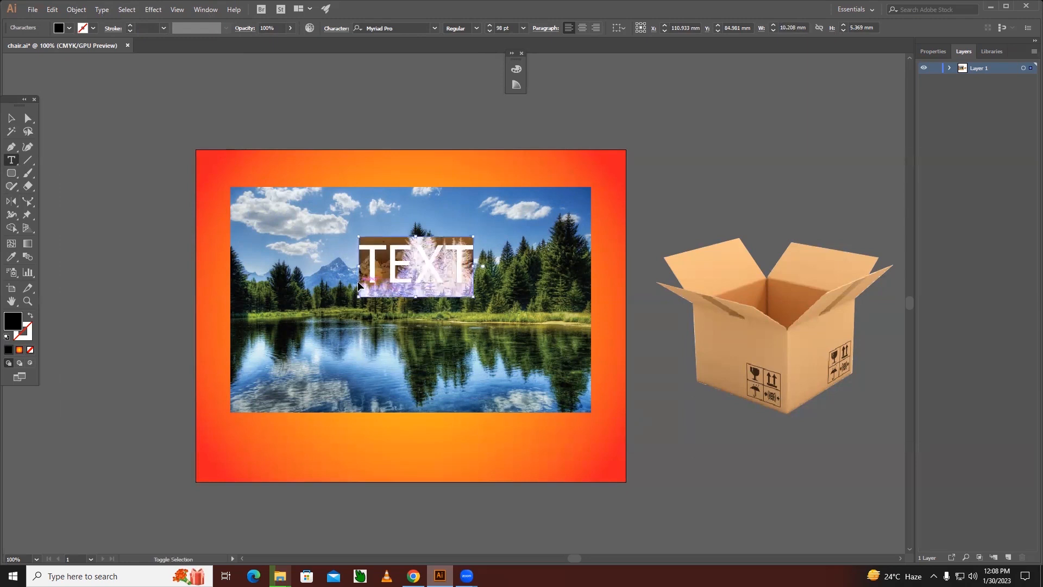
Step: Move the TEXT word left over the photo and enlarge it to 142 pt
{"action": "key", "text": "Escape"}
{"action": "left_click_drag", "start_coordinate": [409, 254], "coordinate": [384, 254]}
{"action": "double_click", "coordinate": [387, 259]}
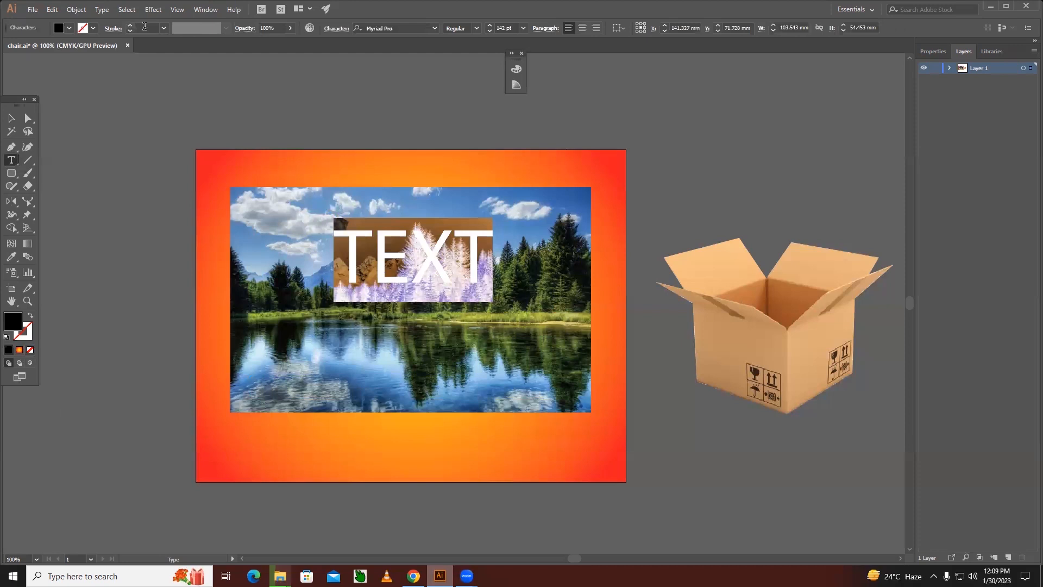
Step: Try several fonts on the TEXT word and set it to News706 BT Bold
{"action": "left_click", "coordinate": [393, 29]}
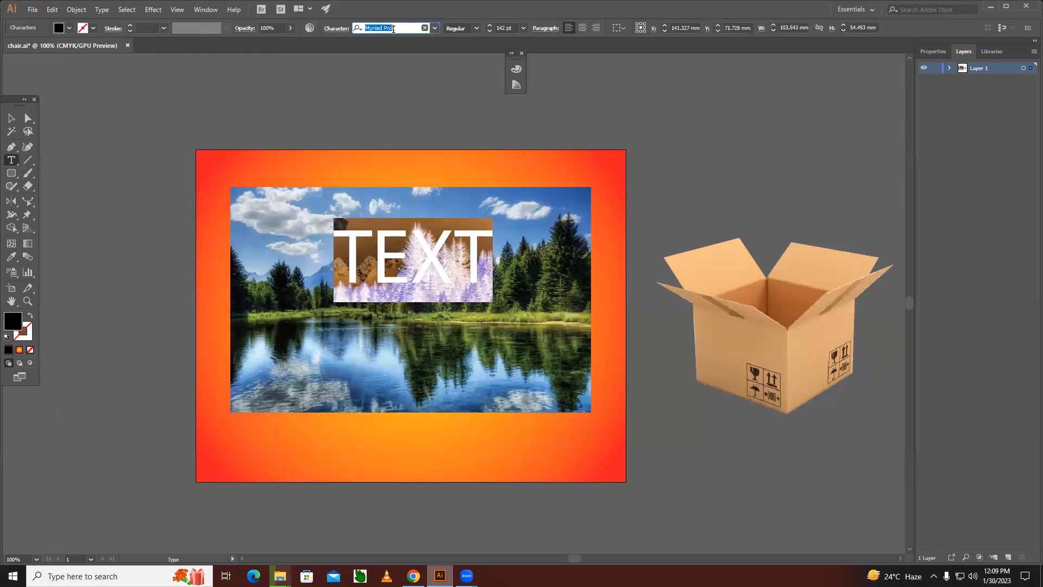
{"action": "key", "text": "Down"}
{"action": "key", "text": "Down"}
{"action": "key", "text": "Down"}
{"action": "key", "text": "Down"}
{"action": "key", "text": "Down"}
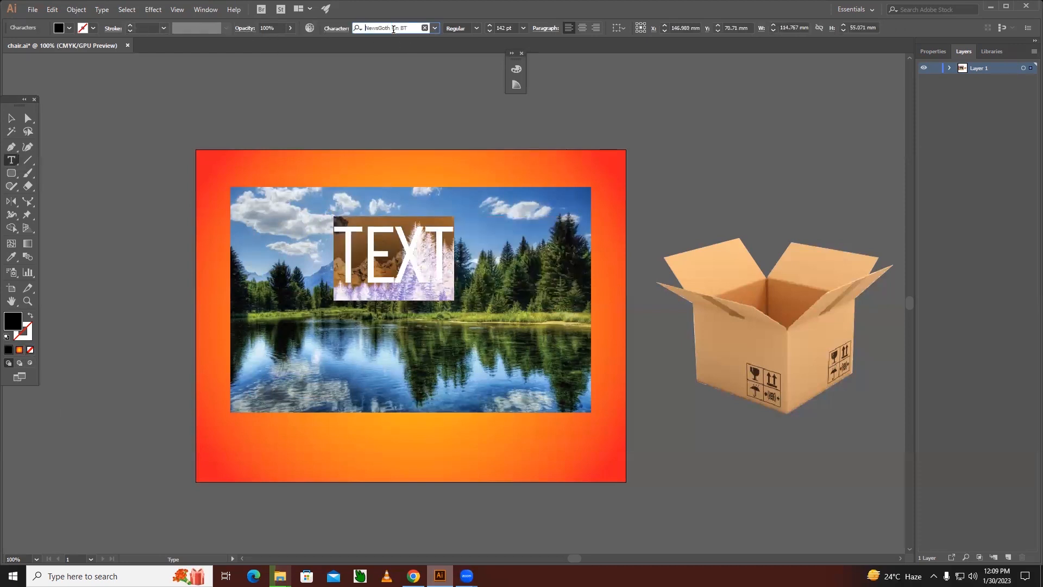
{"action": "key", "text": "Up"}
{"action": "key", "text": "Up"}
{"action": "key", "text": "Up"}
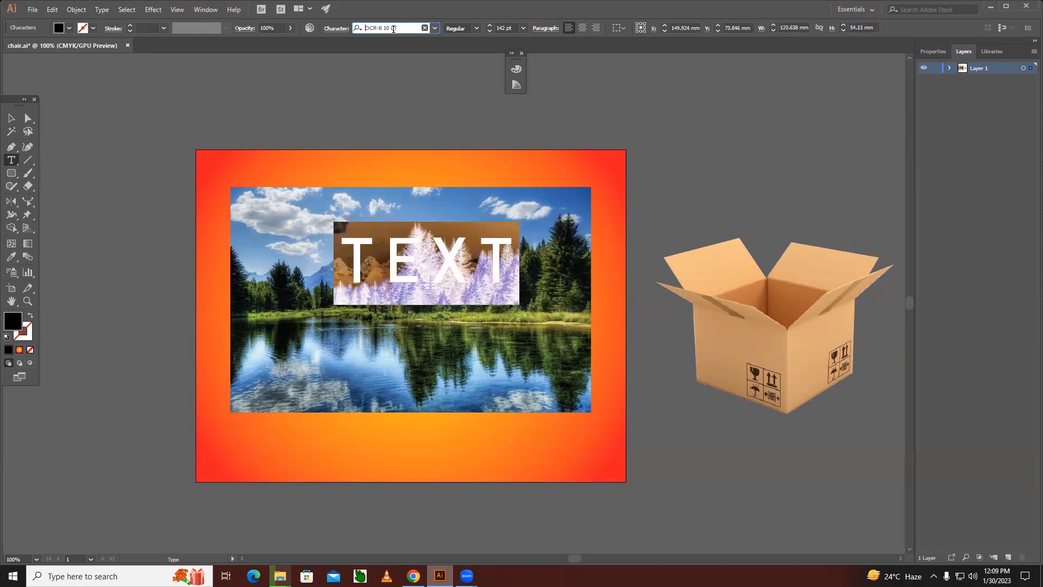
{"action": "key", "text": "Up"}
{"action": "key", "text": "Up"}
{"action": "key", "text": "Up"}
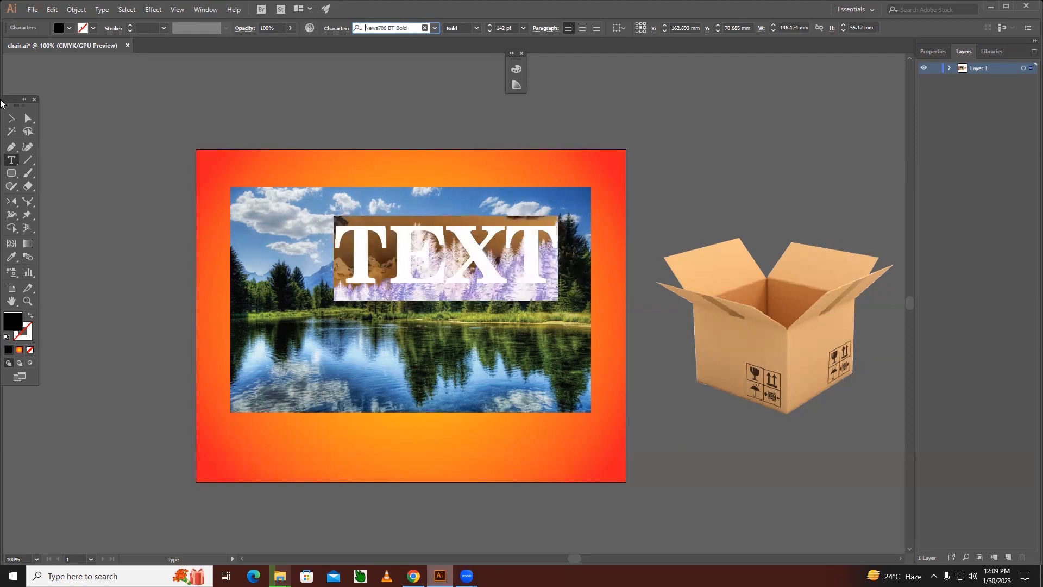
Step: Position the TEXT word over the middle of the landscape photo and make a clipping mask from the word and photo
{"action": "left_click", "coordinate": [11, 118]}
{"action": "left_click_drag", "start_coordinate": [400, 267], "coordinate": [376, 297]}
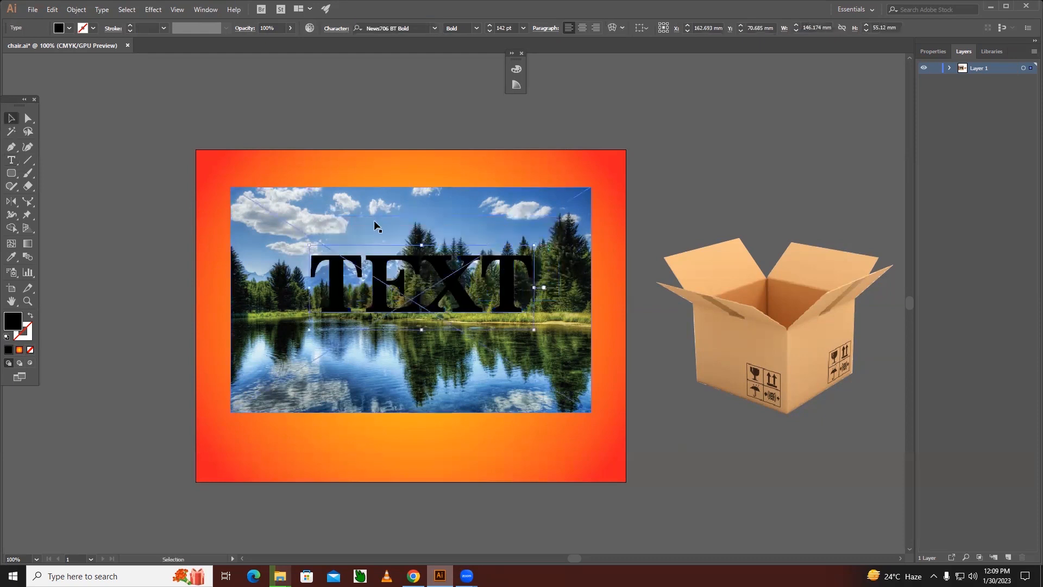
{"action": "left_click", "coordinate": [421, 308], "text": "shift"}
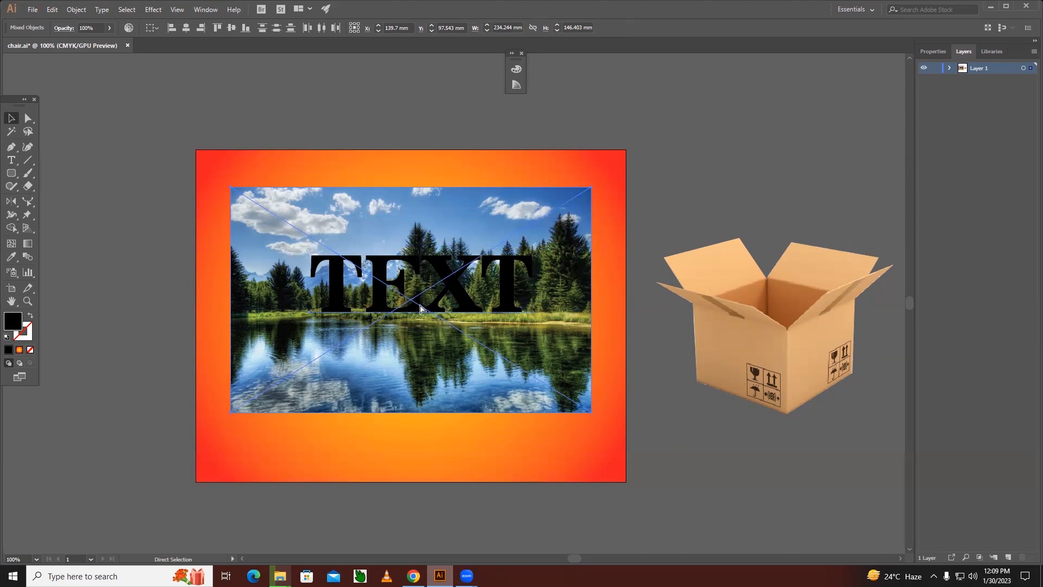
{"action": "key", "text": "ctrl+7"}
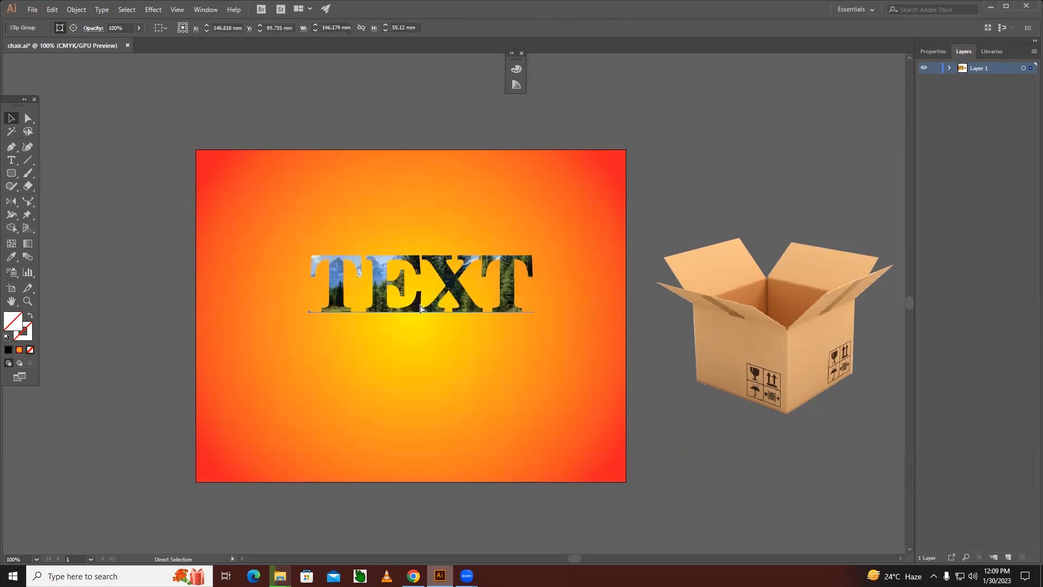
Step: Move the photo-filled TEXT word slightly up and left on the orange background, leaving it deselected
{"action": "left_click", "coordinate": [410, 353]}
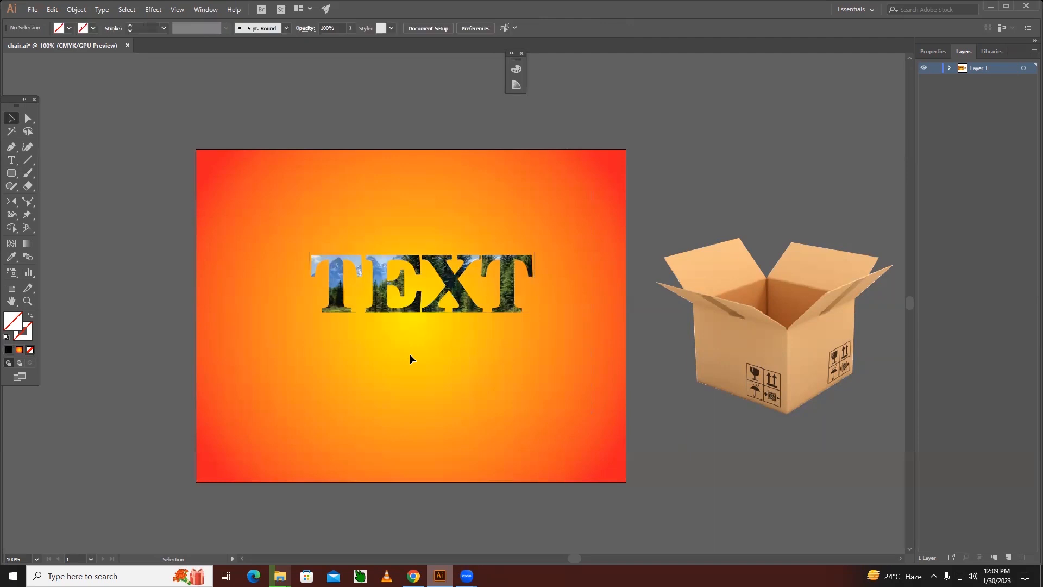
{"action": "left_click_drag", "start_coordinate": [406, 311], "coordinate": [390, 300]}
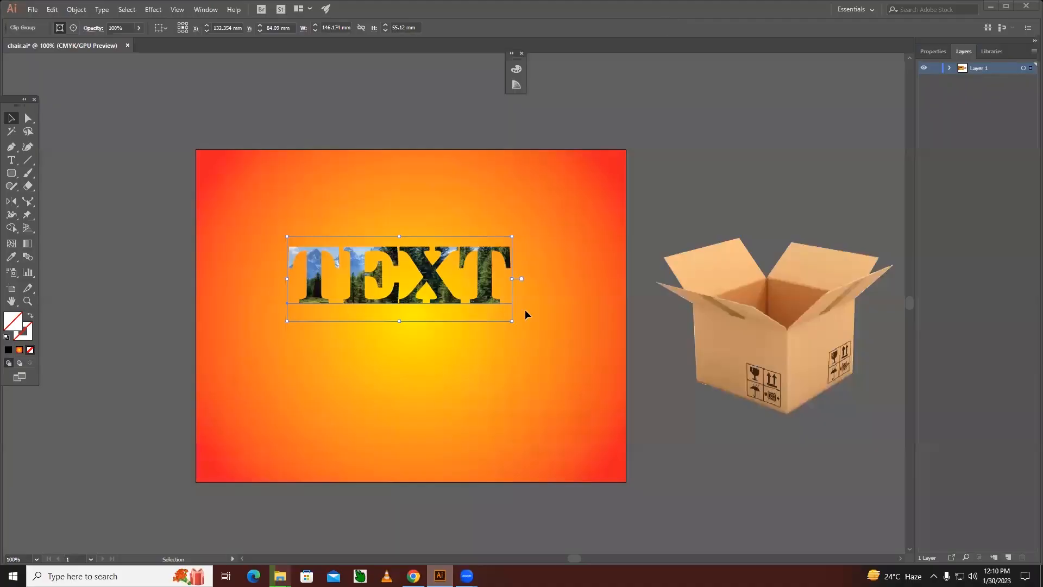
{"action": "left_click", "coordinate": [349, 339]}
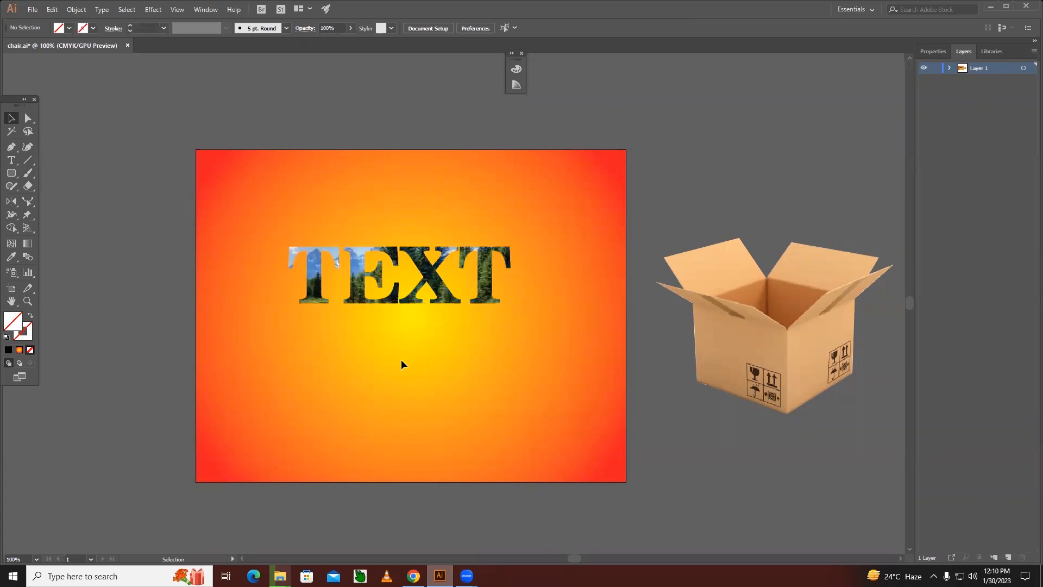
Step: Release the clipping mask on the photo-filled TEXT word
{"action": "left_click", "coordinate": [372, 303]}
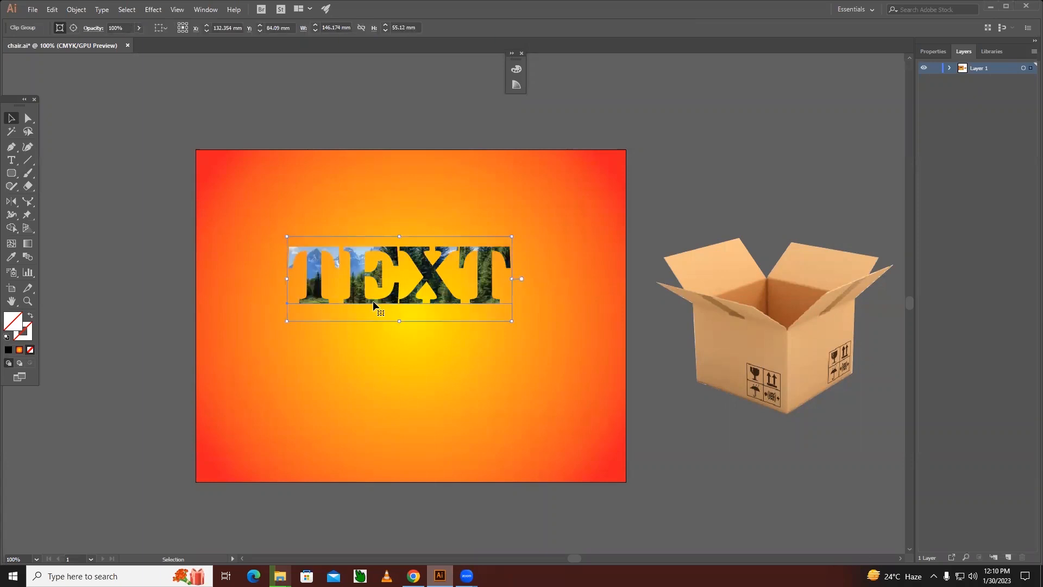
{"action": "left_click", "coordinate": [76, 9]}
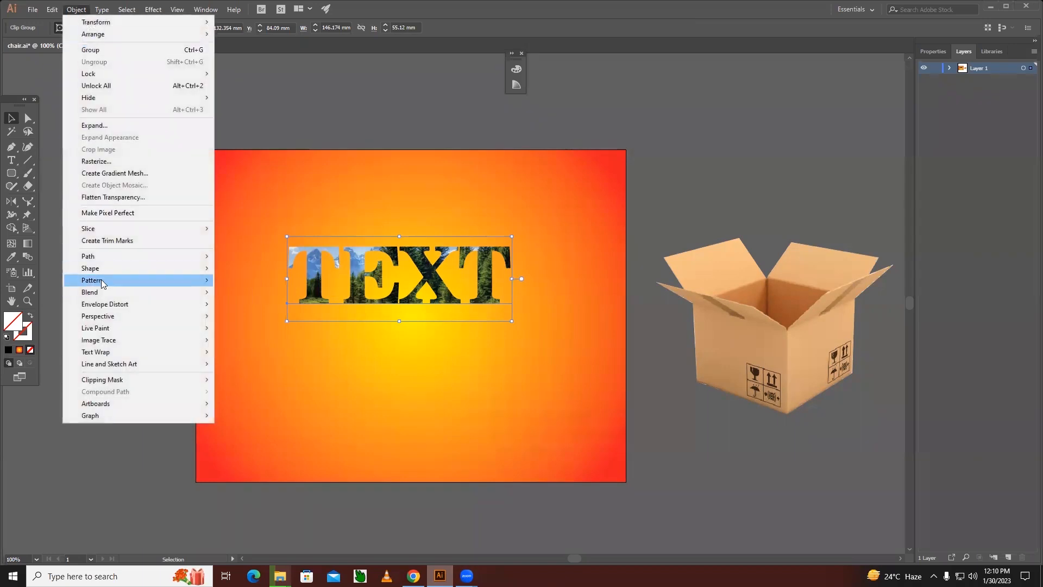
{"action": "mouse_move", "coordinate": [124, 382]}
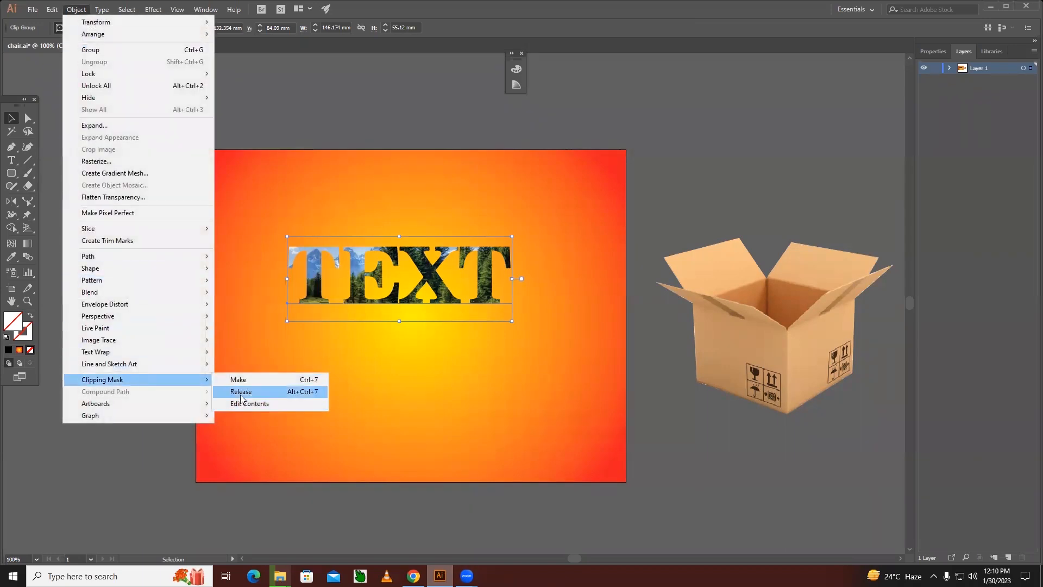
{"action": "left_click", "coordinate": [242, 391]}
Step: Delete the landscape photo and move the TEXT word straight down on the orange background
{"action": "left_click", "coordinate": [355, 354]}
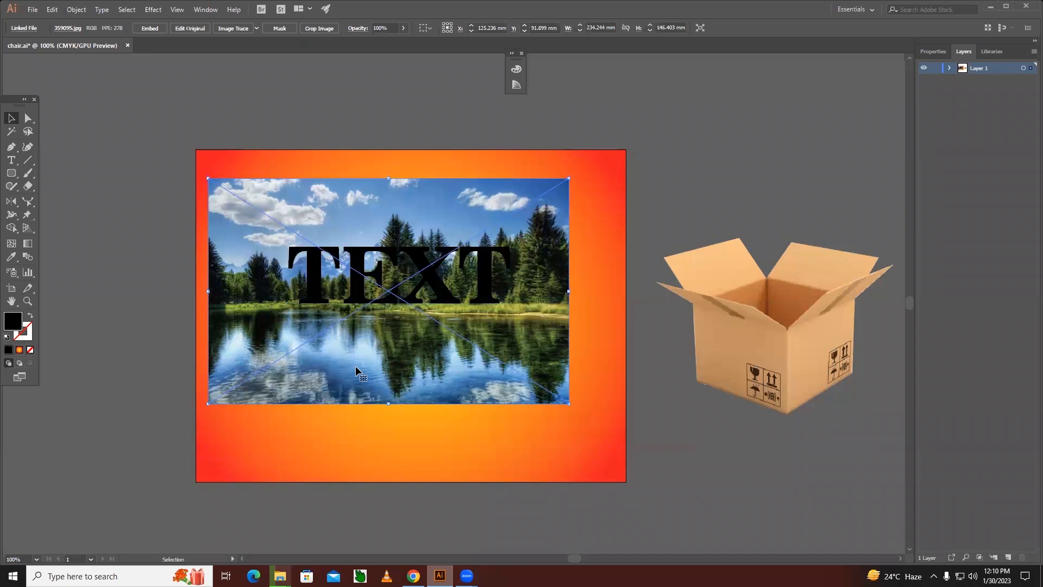
{"action": "key", "text": "Delete"}
{"action": "left_click_drag", "start_coordinate": [389, 299], "coordinate": [390, 366]}
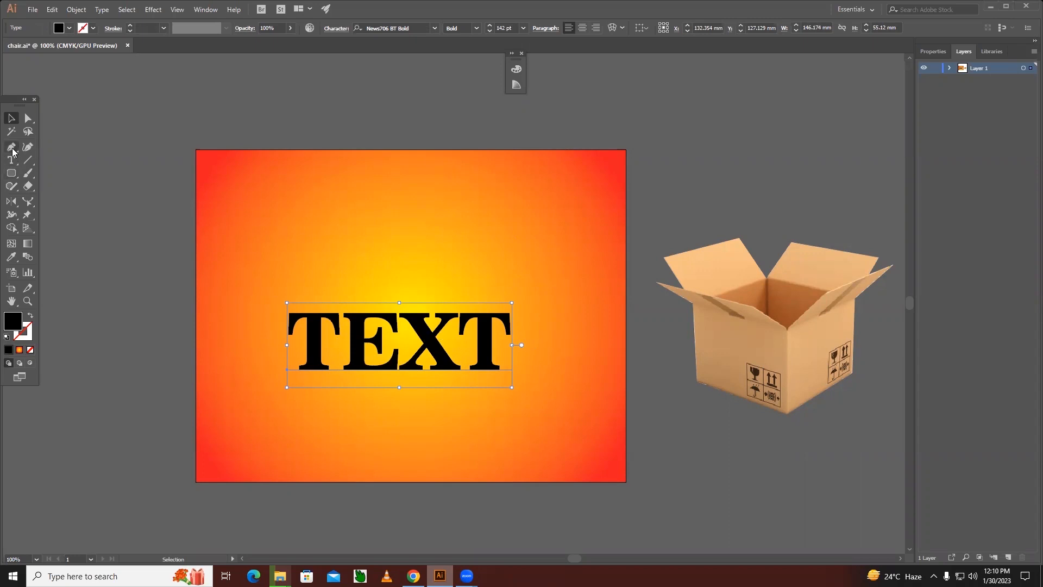
Step: Give the TEXT word a white fill and a white stroke, leaving it deselected with the Paintbrush active
{"action": "left_click", "coordinate": [27, 172]}
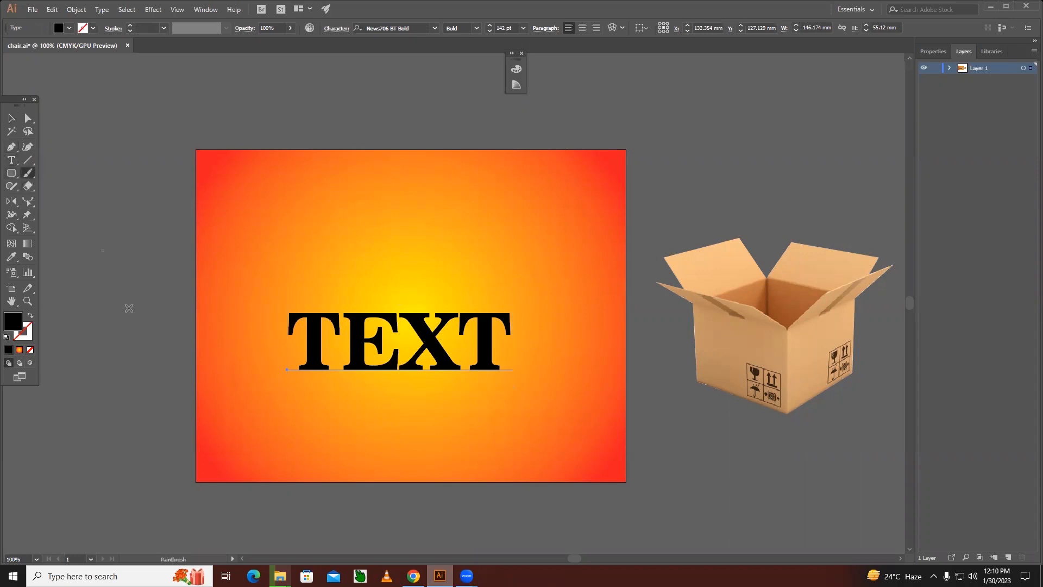
{"action": "left_click", "coordinate": [7, 337]}
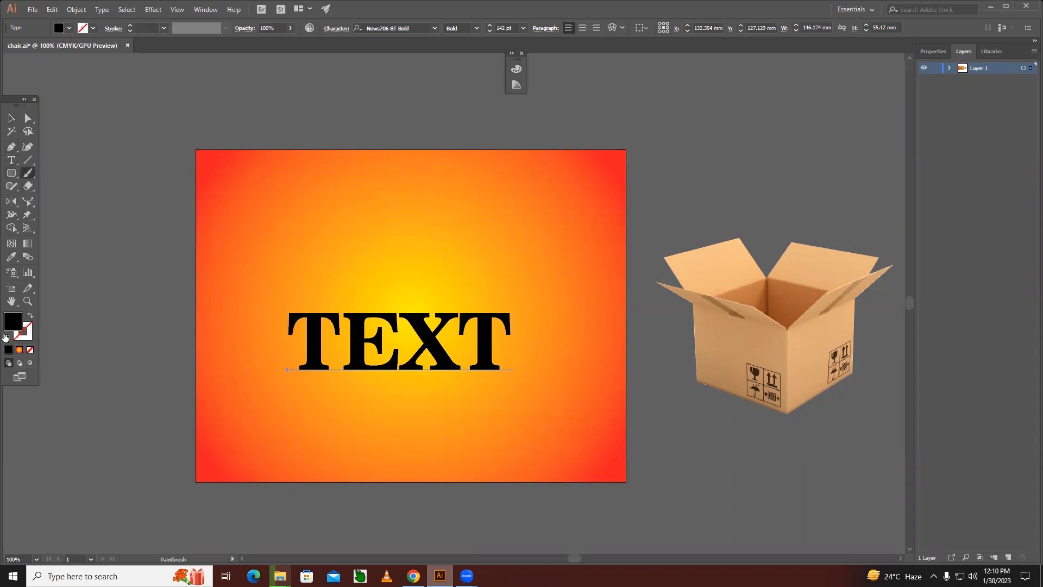
{"action": "left_click", "coordinate": [30, 349]}
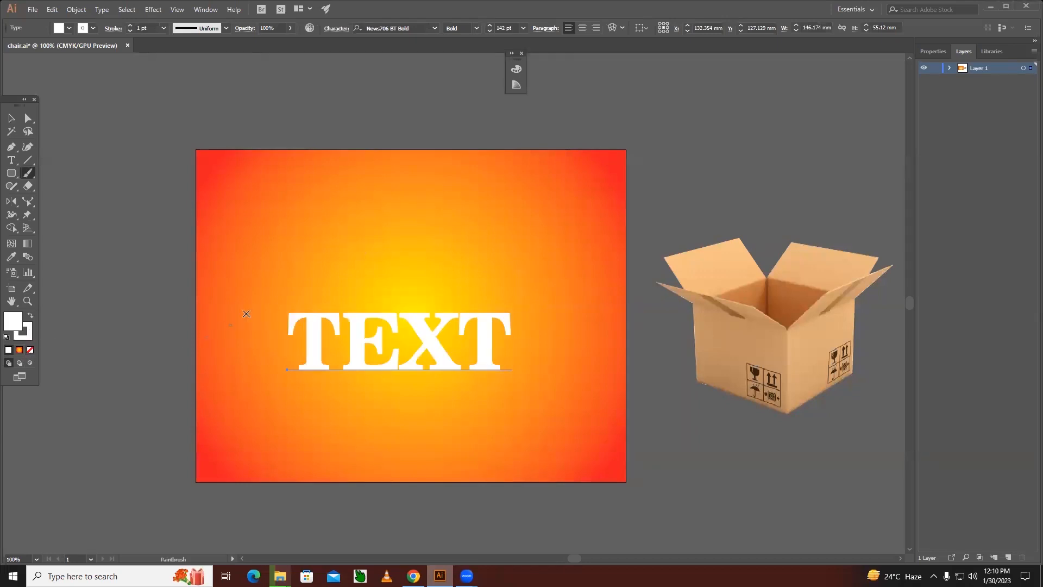
{"action": "left_click", "coordinate": [227, 301], "text": "ctrl"}
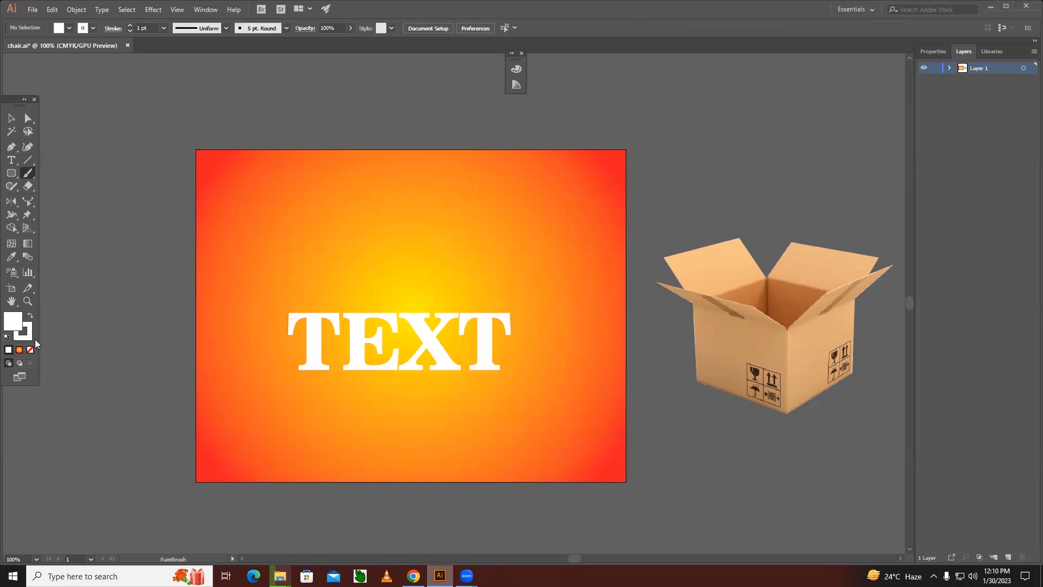
Step: Paint a green, unfilled wavy brush line about 154 mm wide and 14 mm high across the TEXT word
{"action": "left_click", "coordinate": [6, 338]}
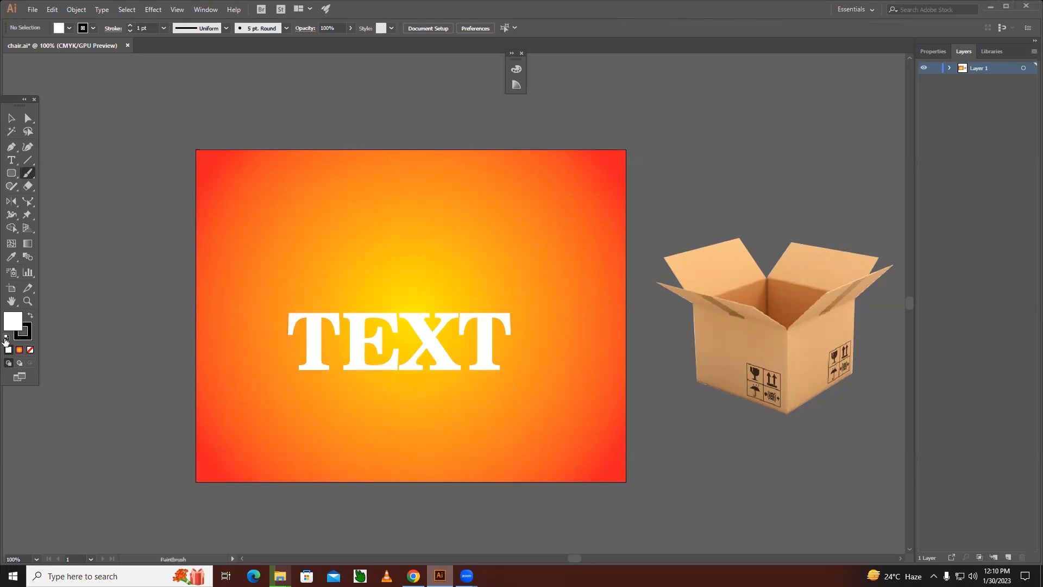
{"action": "left_click", "coordinate": [30, 349]}
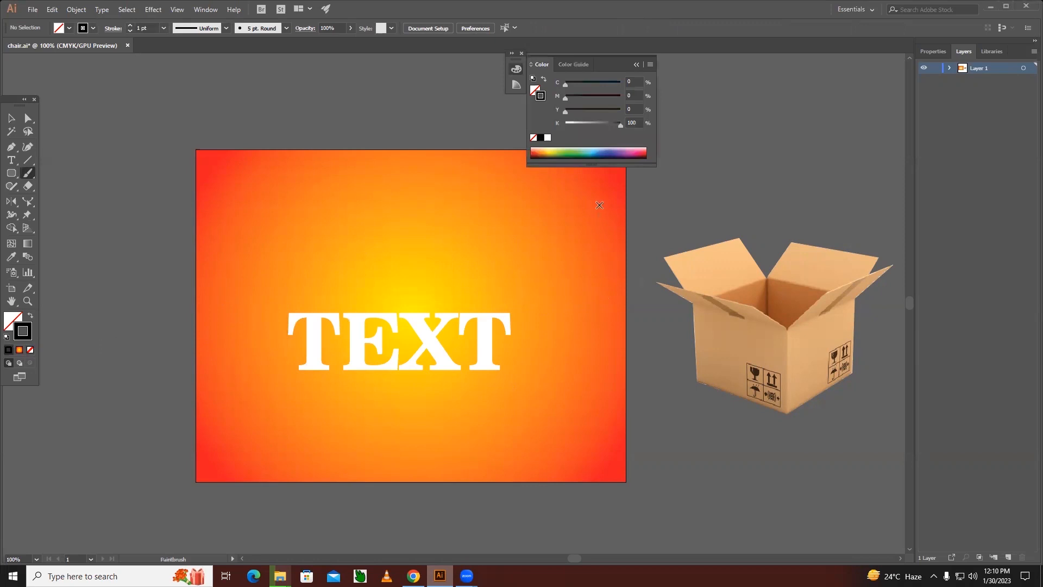
{"action": "left_click", "coordinate": [574, 152]}
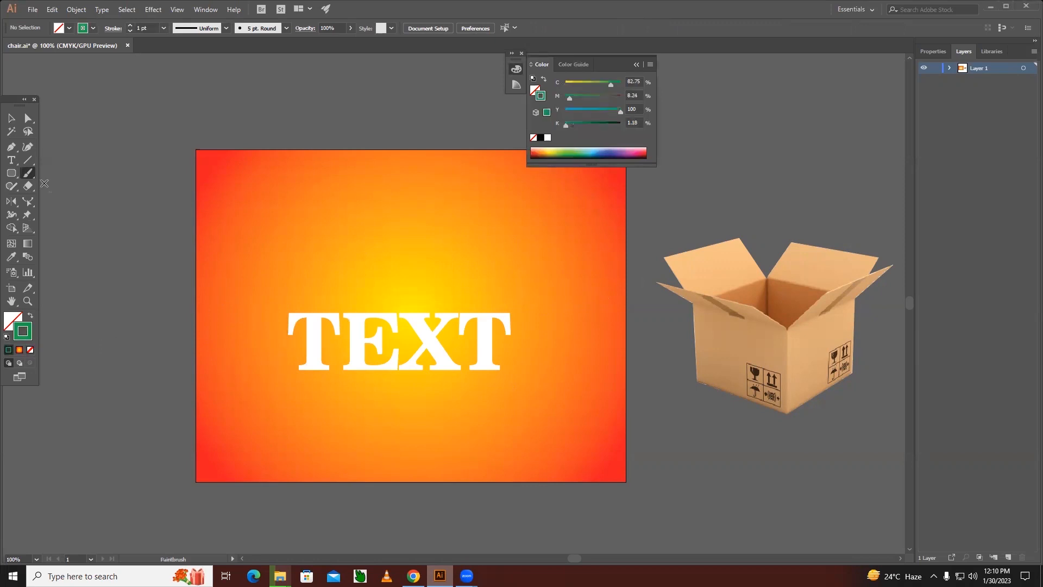
{"action": "mouse_move", "coordinate": [286, 352]}
{"action": "left_mouse_down"}
{"action": "mouse_move", "coordinate": [318, 337]}
{"action": "mouse_move", "coordinate": [429, 353]}
{"action": "mouse_move", "coordinate": [527, 344]}
{"action": "left_mouse_up"}
{"action": "key", "text": "v"}
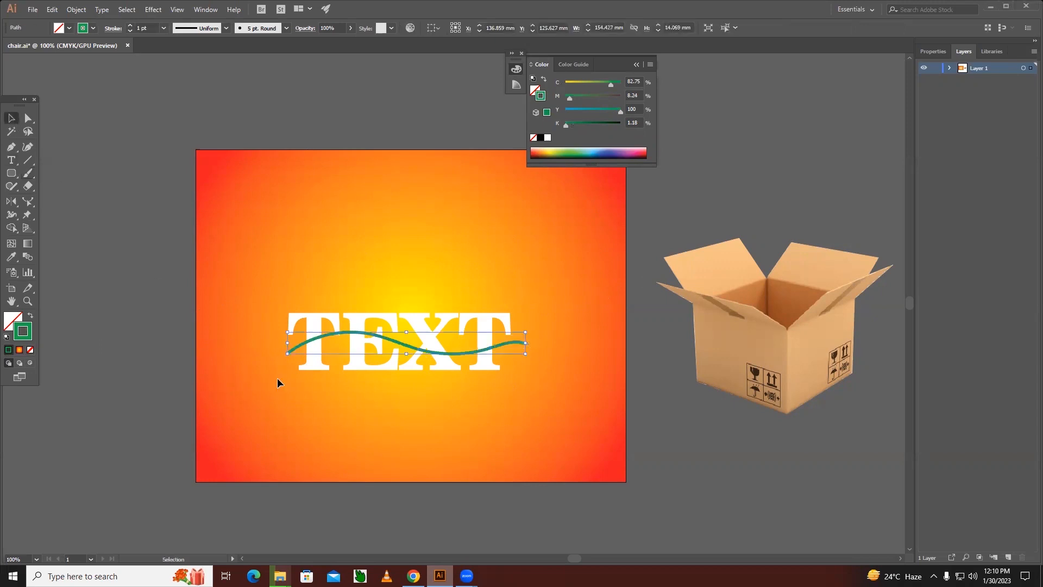
Step: Try stroke weights of 12 pt and 5 pt on the green wavy line and set it to 3 pt
{"action": "left_click", "coordinate": [418, 369]}
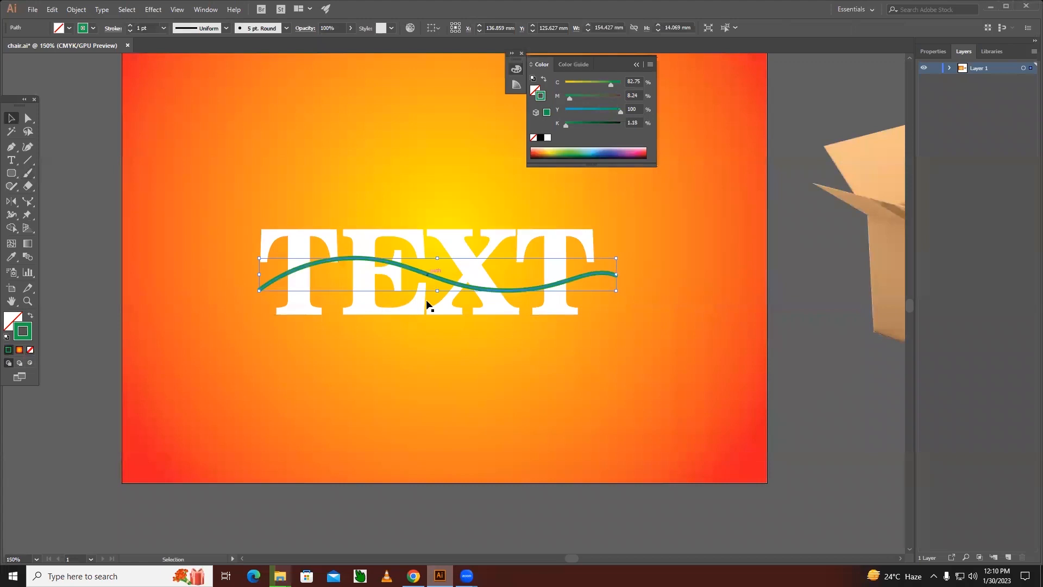
{"action": "left_click", "coordinate": [164, 28]}
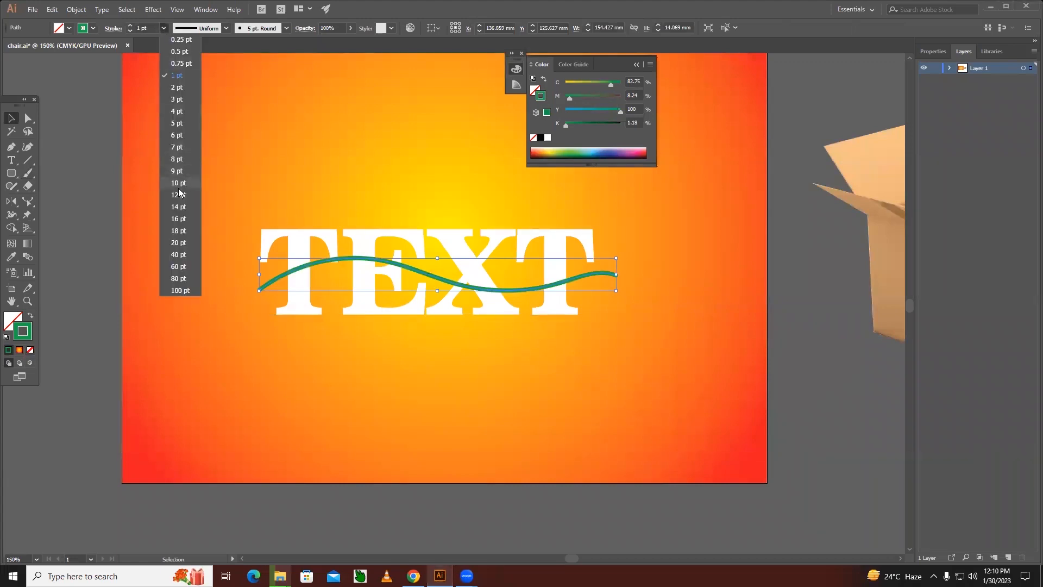
{"action": "left_click", "coordinate": [178, 199]}
{"action": "left_click", "coordinate": [164, 28]}
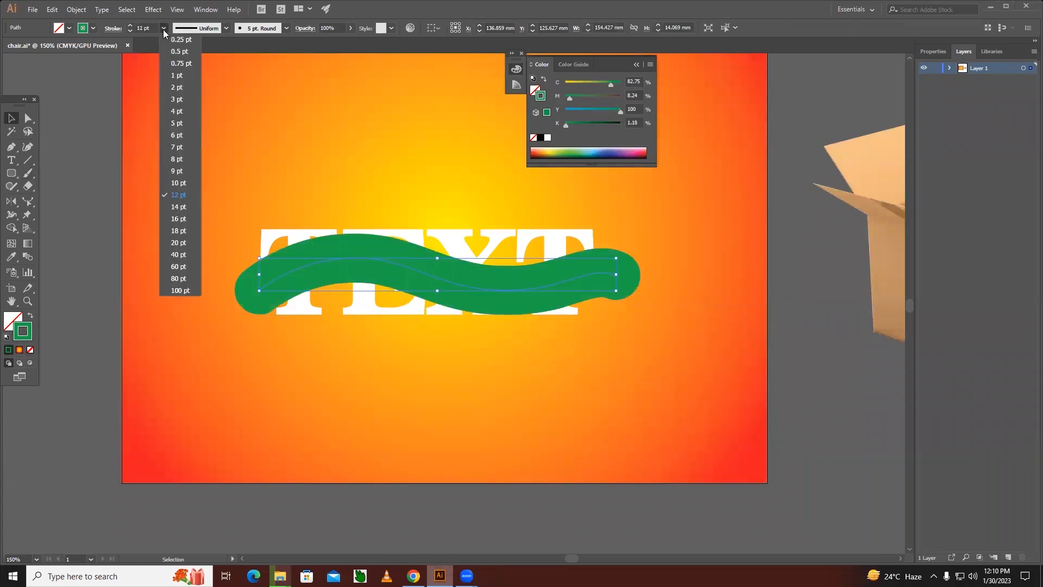
{"action": "left_click", "coordinate": [175, 122]}
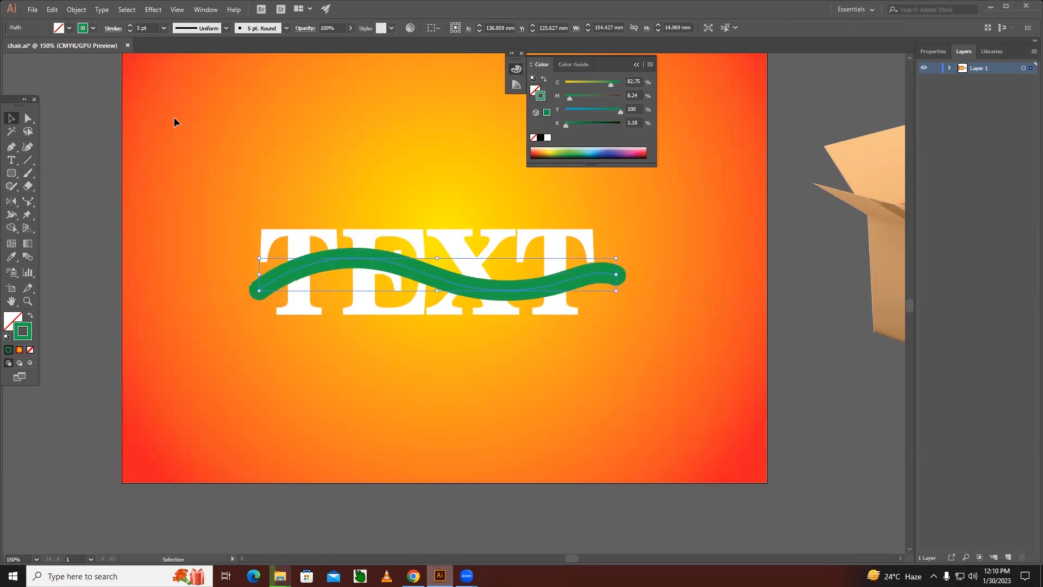
{"action": "left_click", "coordinate": [164, 28]}
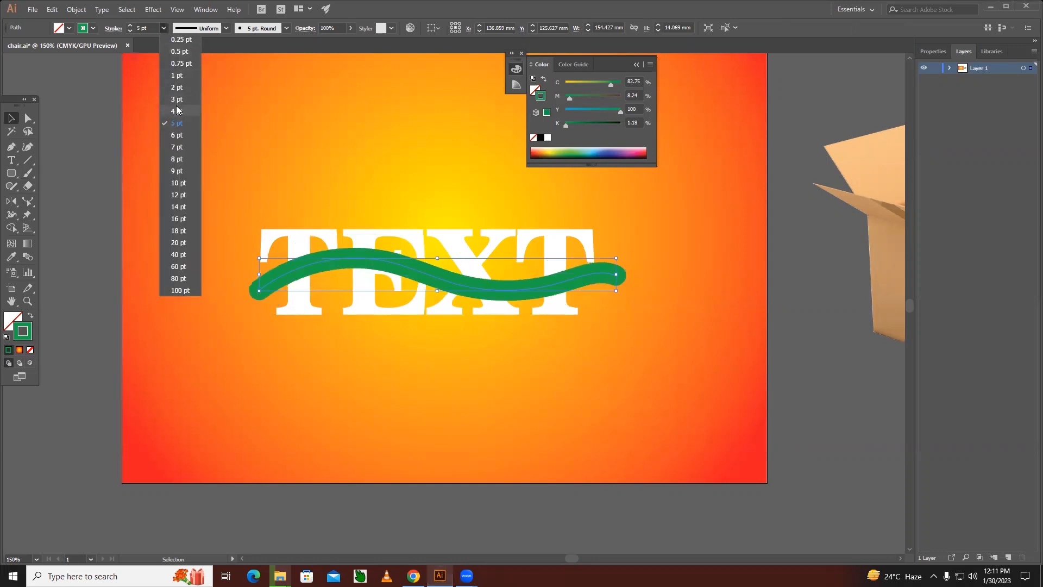
{"action": "left_click", "coordinate": [179, 100]}
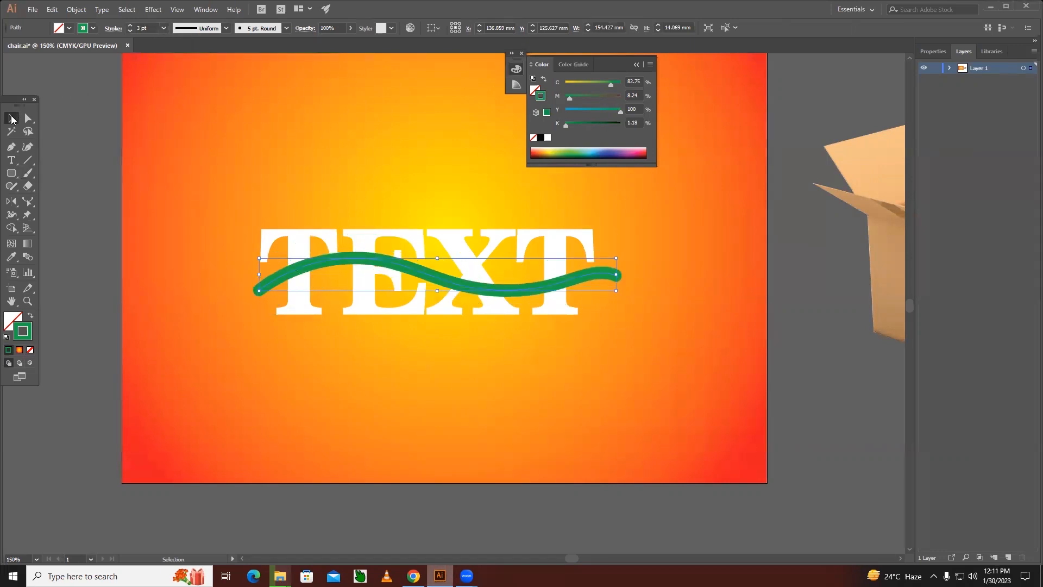
Step: Nudge the green wavy line down over the TEXT word and flatten it to about 8.8 mm high
{"action": "key", "text": "Down"}
{"action": "key", "text": "Down"}
{"action": "key", "text": "Down"}
{"action": "key", "text": "Down"}
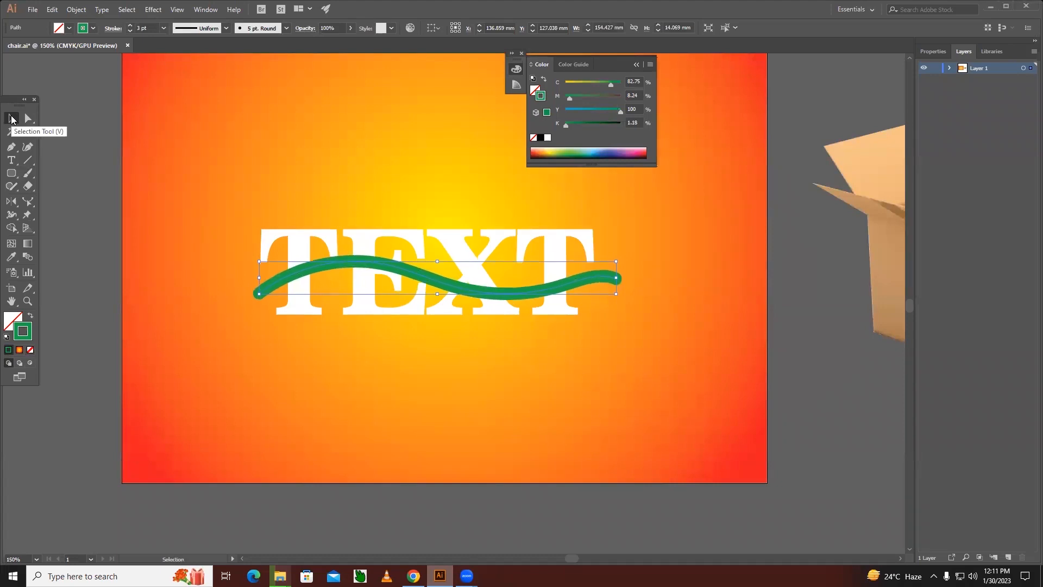
{"action": "key", "text": "Down"}
{"action": "key", "text": "Down"}
{"action": "key", "text": "Down"}
{"action": "key", "text": "Down"}
{"action": "key", "text": "Down"}
{"action": "key", "text": "Down"}
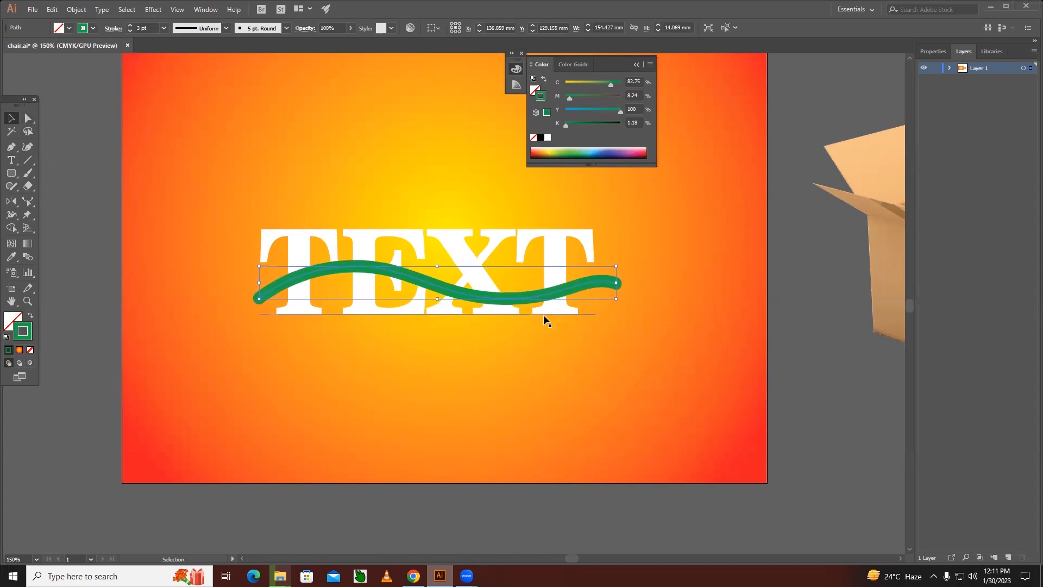
{"action": "mouse_move", "coordinate": [437, 266]}
{"action": "left_mouse_down"}
{"action": "mouse_move", "coordinate": [437, 281]}
{"action": "mouse_move", "coordinate": [462, 292]}
{"action": "mouse_move", "coordinate": [462, 277]}
{"action": "left_mouse_up"}
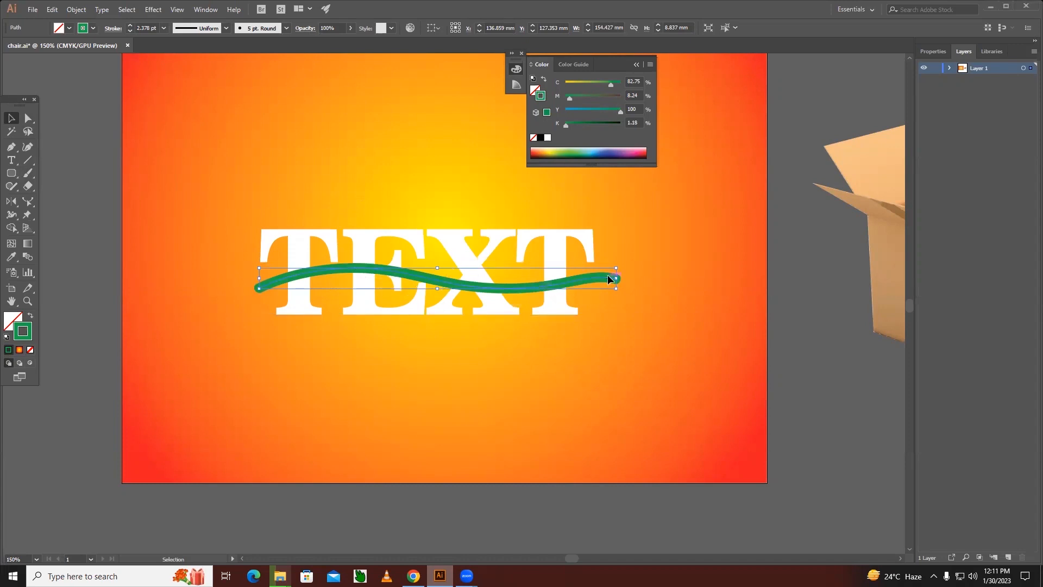
{"action": "left_click", "coordinate": [327, 409]}
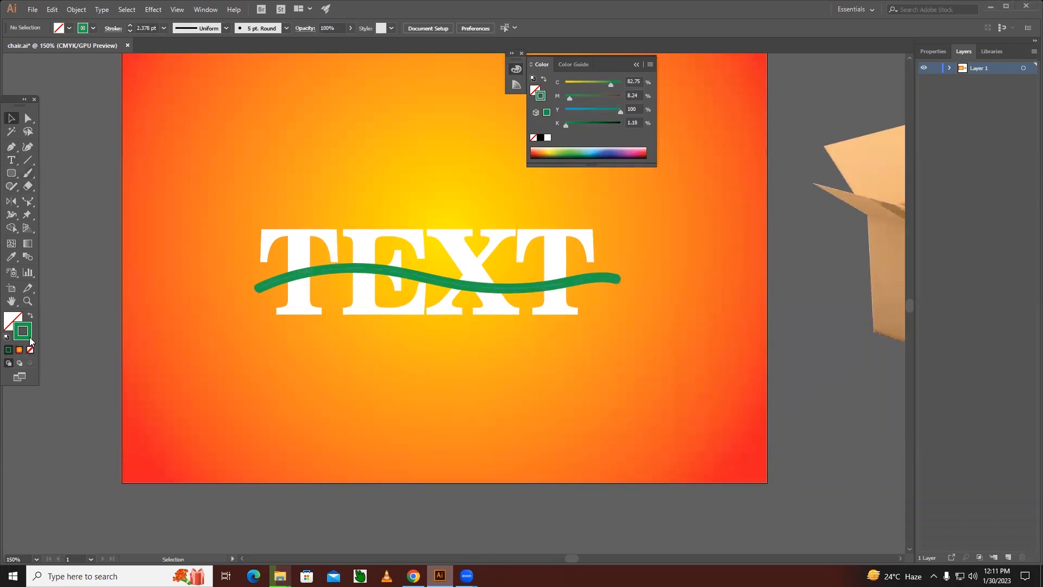
Step: Draw a closed, unfilled Pen outline with a black stroke around the green line's left end, ending at the first T's stem
{"action": "left_click", "coordinate": [6, 337]}
{"action": "left_click", "coordinate": [31, 350]}
{"action": "left_click", "coordinate": [11, 147]}
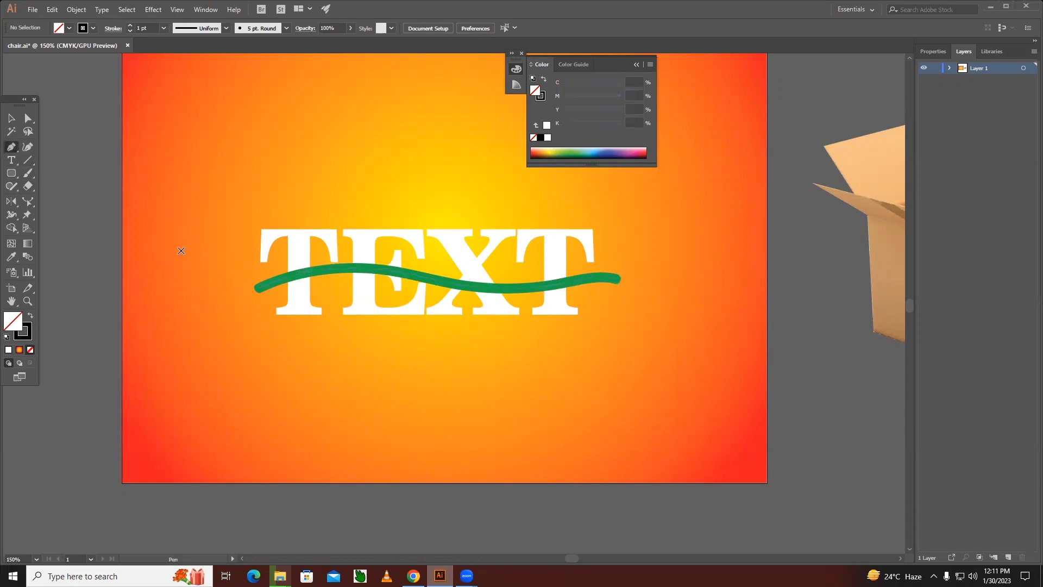
{"action": "left_click", "coordinate": [292, 290], "text": "ctrl"}
{"action": "left_click", "coordinate": [440, 297], "text": "ctrl"}
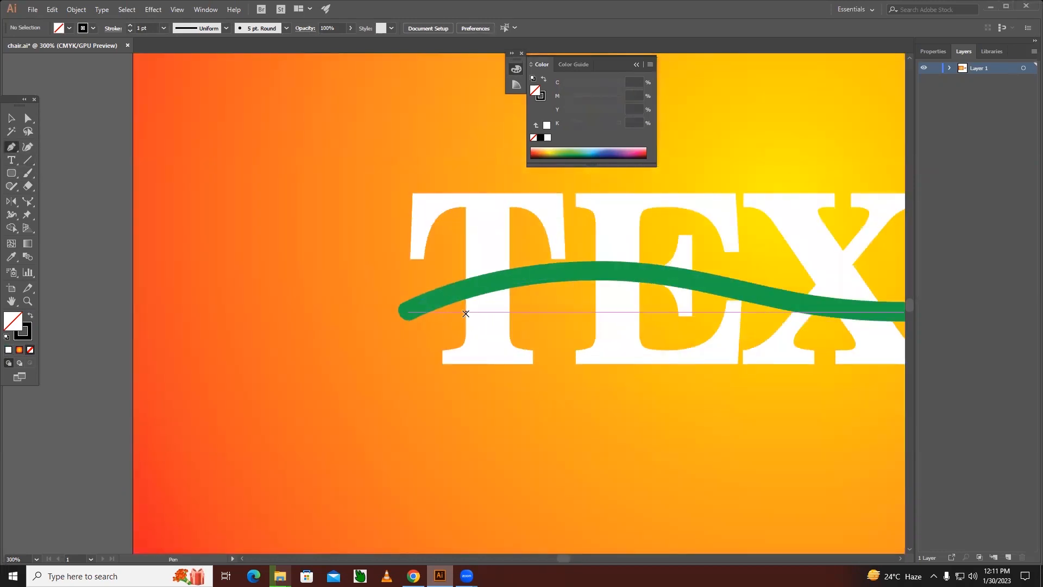
{"action": "left_click_drag", "start_coordinate": [465, 313], "coordinate": [466, 268]}
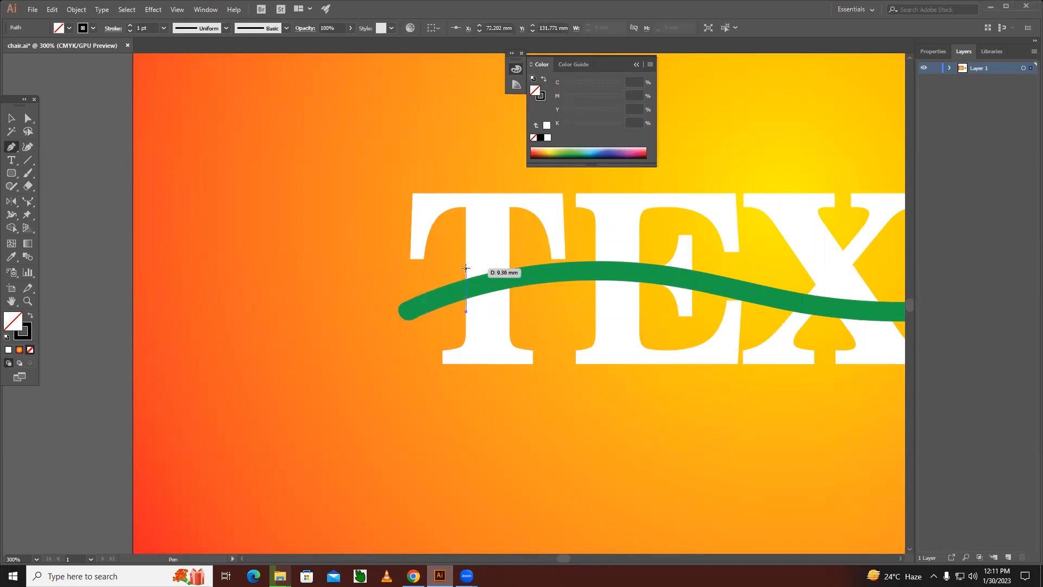
{"action": "left_click", "coordinate": [394, 296]}
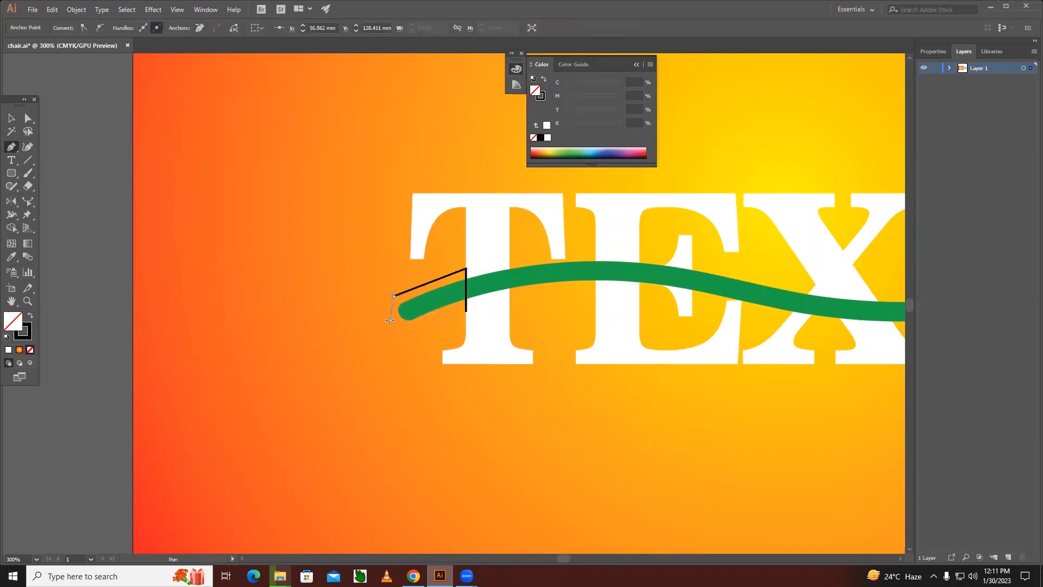
{"action": "left_click", "coordinate": [397, 333]}
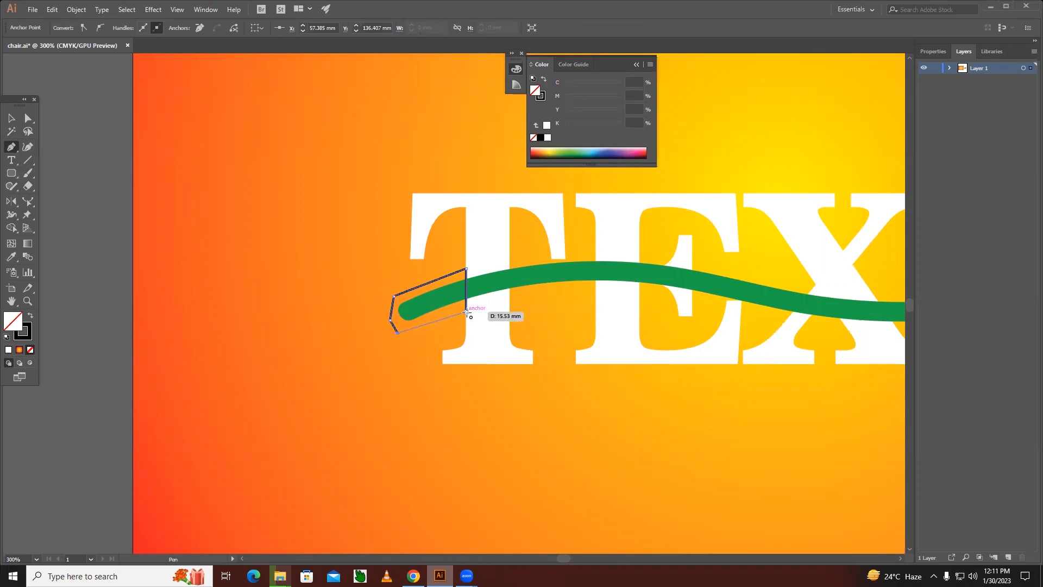
{"action": "left_click", "coordinate": [467, 312]}
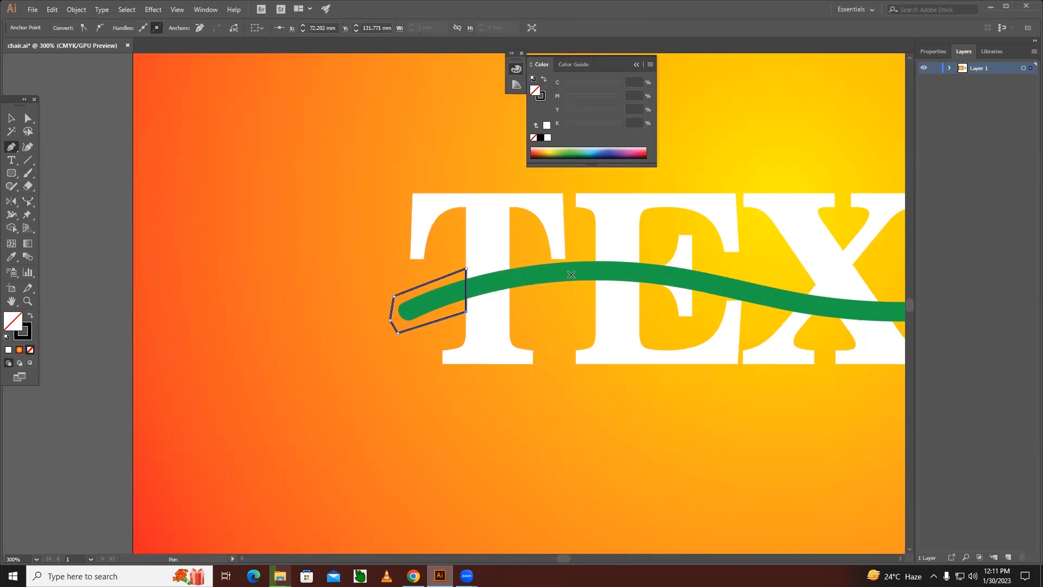
Step: Draw a closed, unfilled Pen outline around the green line from the first T's stem, across the E, to the X's thick diagonal
{"action": "left_click", "coordinate": [509, 263]}
{"action": "left_click", "coordinate": [509, 296]}
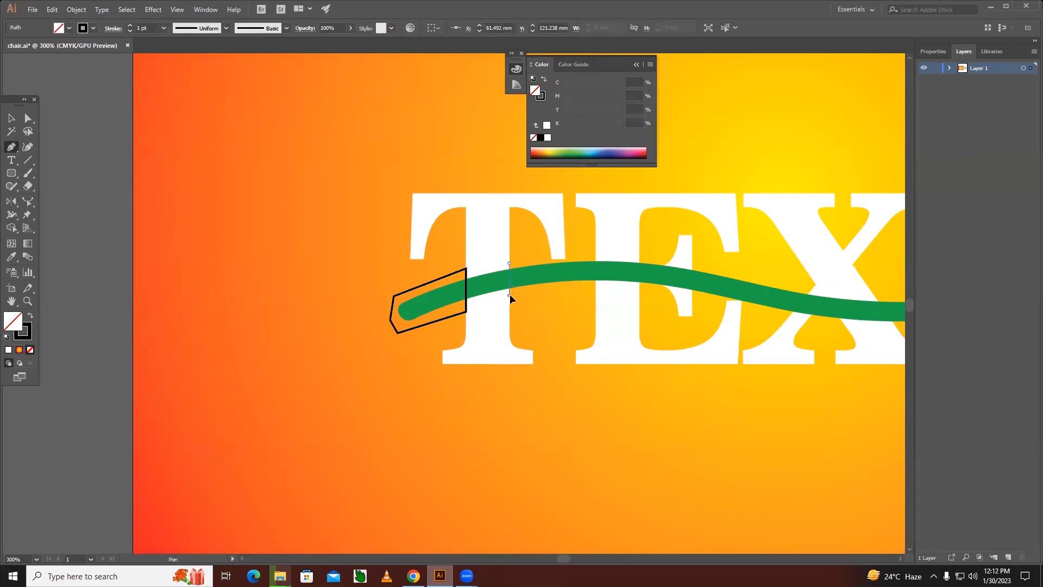
{"action": "left_click_drag", "start_coordinate": [600, 293], "coordinate": [506, 279]}
{"action": "left_click", "coordinate": [518, 274]}
{"action": "left_click", "coordinate": [597, 281]}
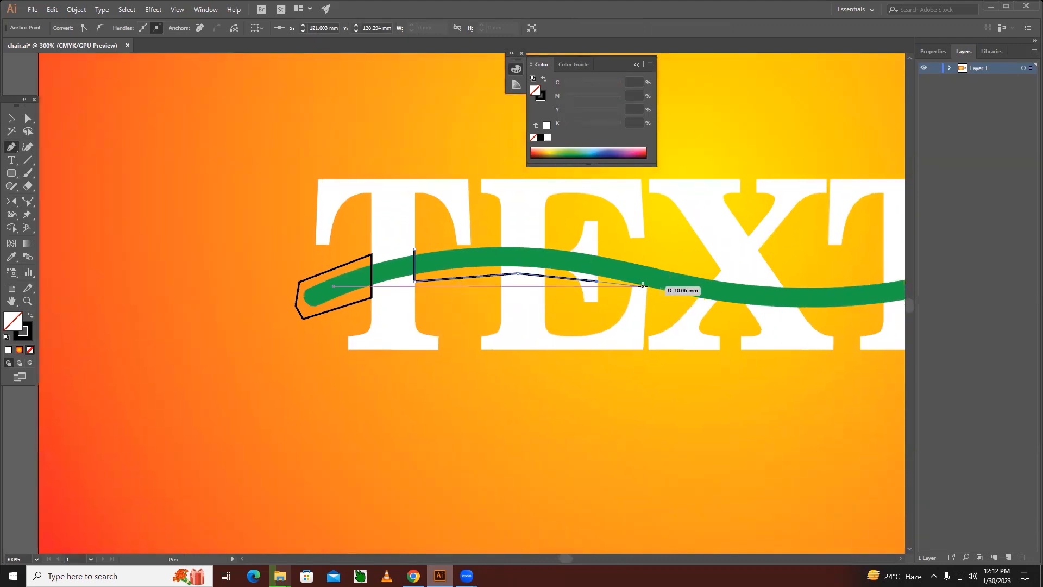
{"action": "left_click_drag", "start_coordinate": [648, 287], "coordinate": [650, 286]}
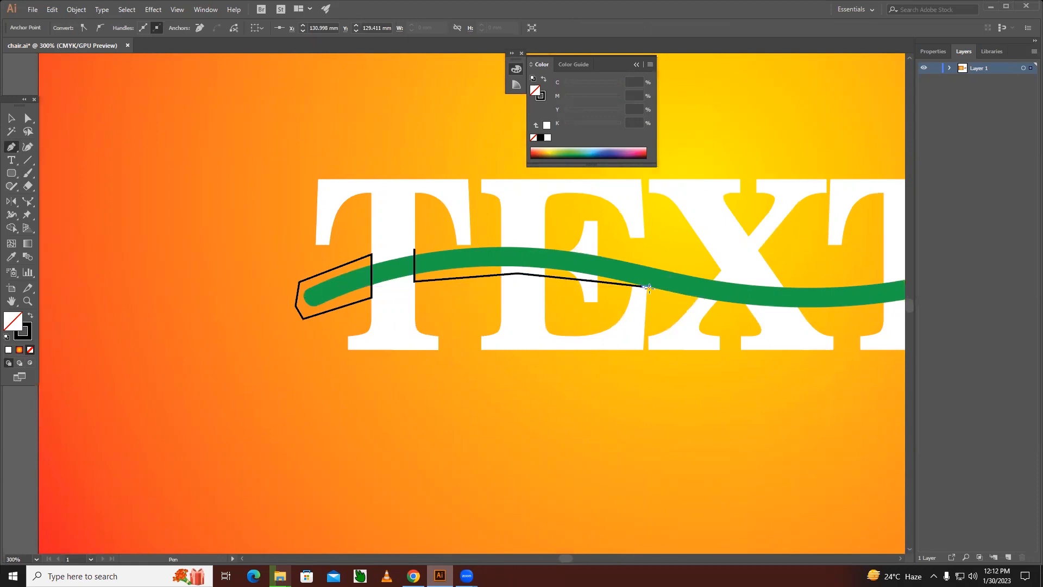
{"action": "left_click", "coordinate": [699, 298]}
{"action": "left_click_drag", "start_coordinate": [715, 280], "coordinate": [647, 259]}
{"action": "left_click", "coordinate": [571, 242]}
{"action": "left_click", "coordinate": [502, 242]}
{"action": "left_click", "coordinate": [459, 242]}
{"action": "left_click", "coordinate": [414, 249]}
Step: Draw a closed Pen outline about 58 mm wide and 12.5 mm high around the green line from the X's thick diagonal past the last T
{"action": "left_click_drag", "start_coordinate": [722, 349], "coordinate": [545, 344]}
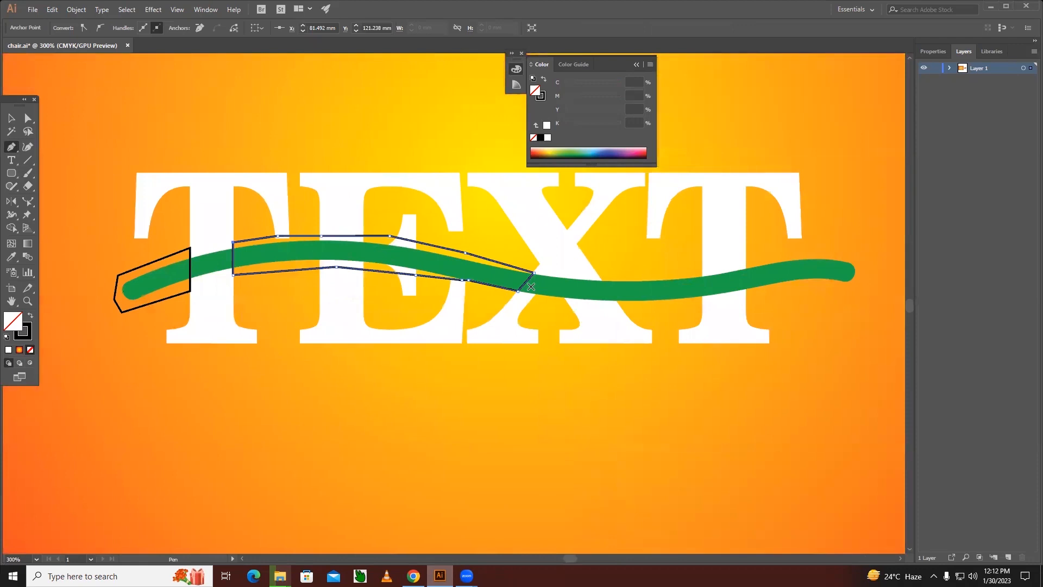
{"action": "left_click_drag", "start_coordinate": [602, 279], "coordinate": [623, 307]}
{"action": "left_click", "coordinate": [733, 297]}
{"action": "left_click", "coordinate": [802, 287]}
{"action": "left_click", "coordinate": [836, 287]}
{"action": "left_click", "coordinate": [858, 291]}
{"action": "left_click", "coordinate": [871, 264]}
{"action": "left_click", "coordinate": [849, 250]}
{"action": "left_click", "coordinate": [691, 269]}
{"action": "left_click", "coordinate": [639, 272]}
{"action": "left_click", "coordinate": [603, 280]}
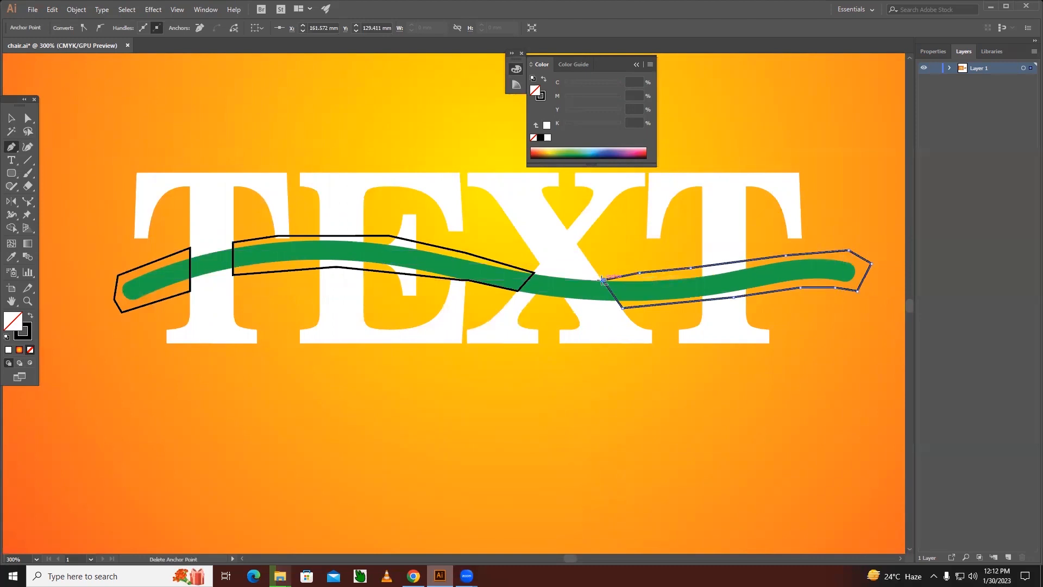
Step: Lock the white TEXT word in place
{"action": "left_click", "coordinate": [11, 119]}
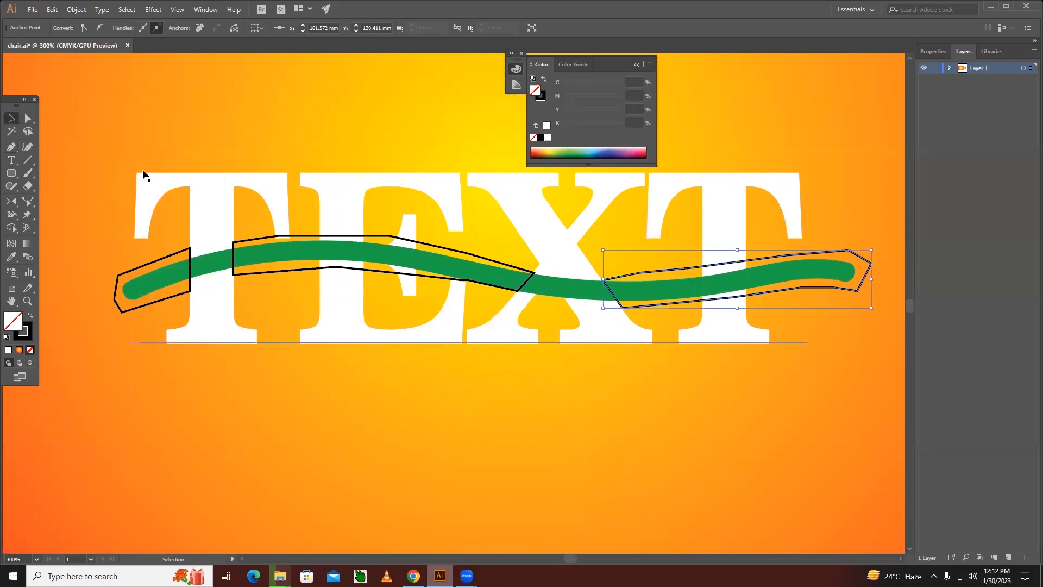
{"action": "left_click", "coordinate": [150, 183]}
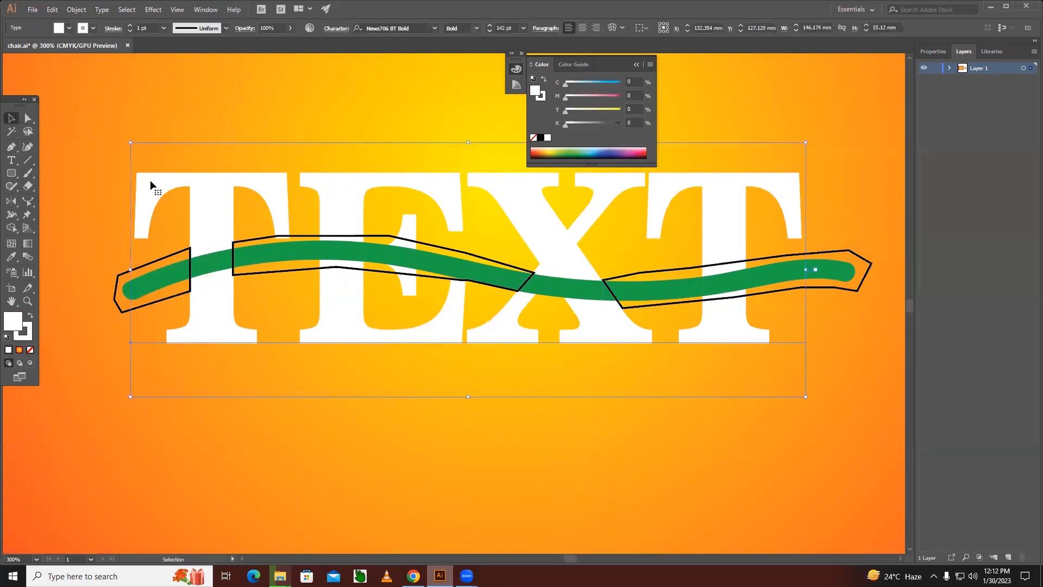
{"action": "key", "text": "ctrl+2"}
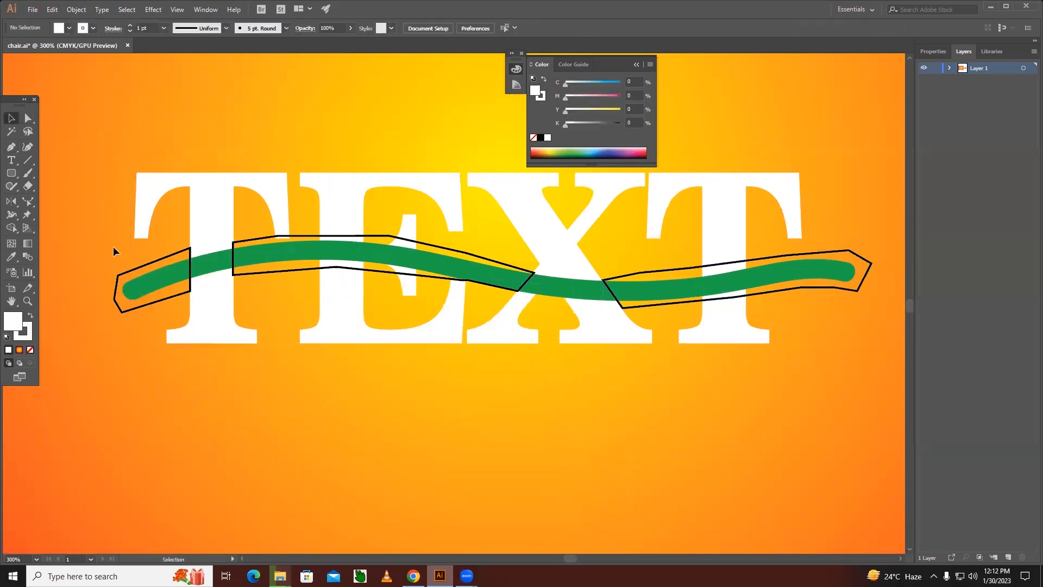
Step: Try a clipping mask on the green line using the three separate outlines, and release it
{"action": "mouse_move", "coordinate": [83, 220]}
{"action": "left_mouse_down"}
{"action": "mouse_move", "coordinate": [740, 347]}
{"action": "mouse_move", "coordinate": [875, 348]}
{"action": "left_mouse_up"}
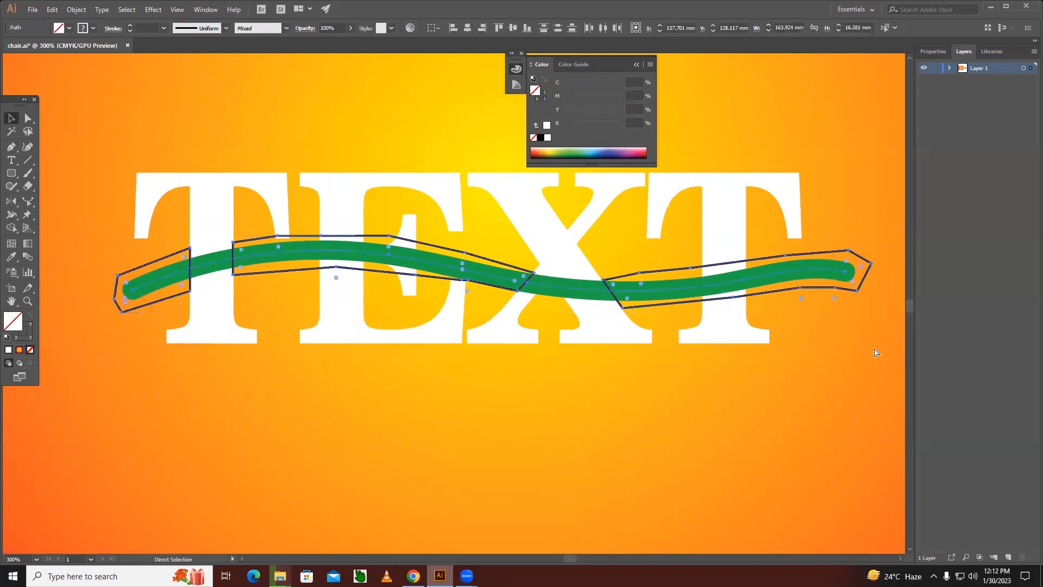
{"action": "key", "text": "ctrl+7"}
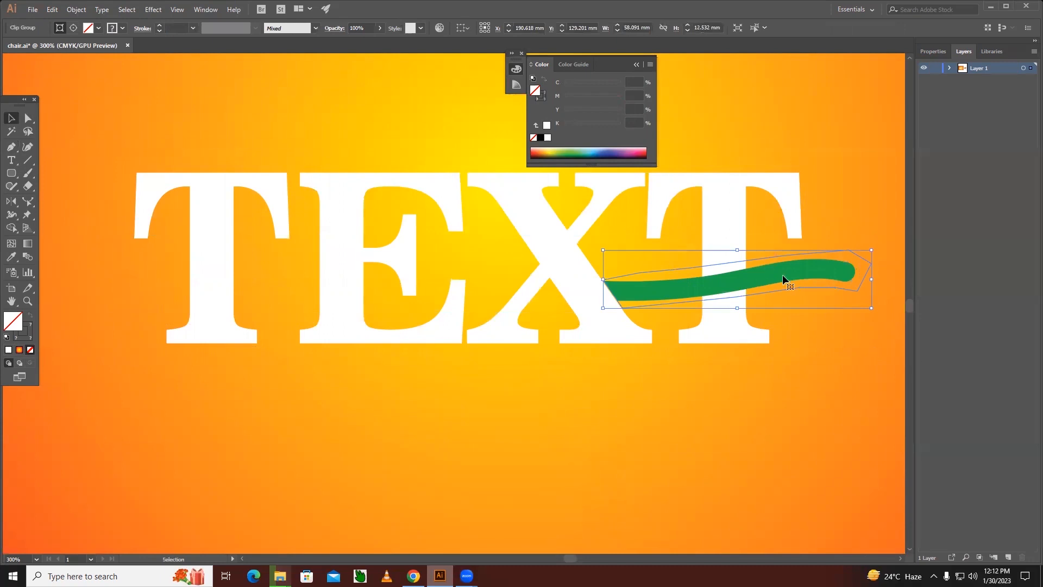
{"action": "key", "text": "ctrl+alt+7"}
{"action": "left_click", "coordinate": [667, 322]}
Step: Combine the outline over the E and the outline over the last T into one compound path
{"action": "left_click", "coordinate": [652, 273]}
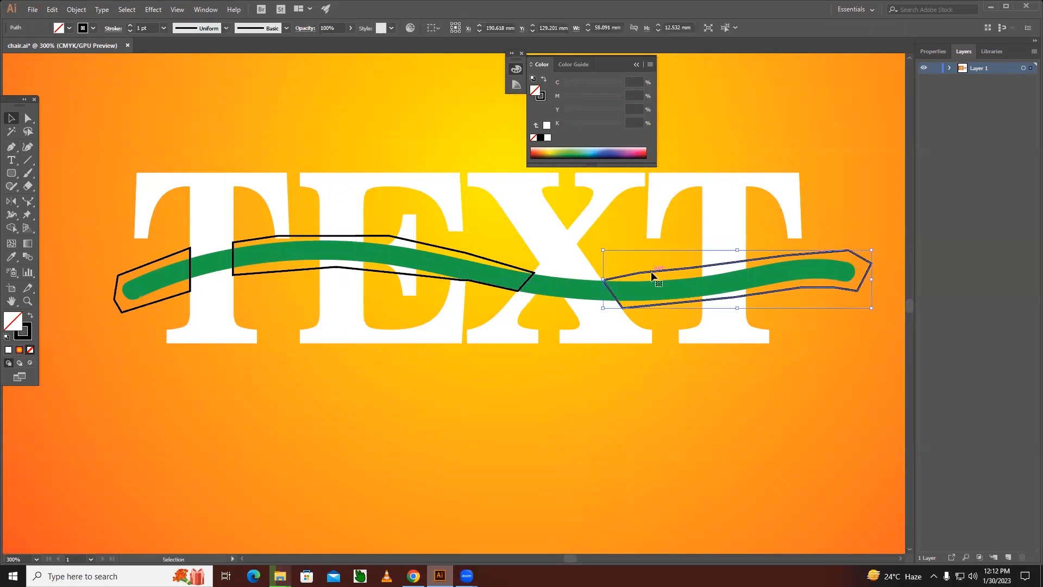
{"action": "left_click", "coordinate": [501, 265], "text": "shift"}
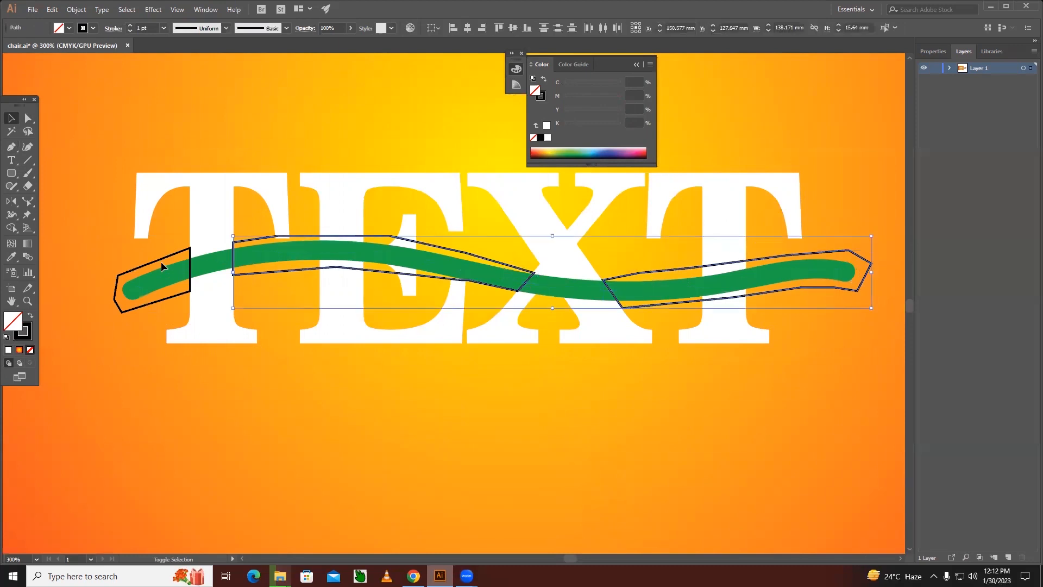
{"action": "key", "text": "a"}
{"action": "key", "text": "v"}
{"action": "left_click", "coordinate": [76, 10]}
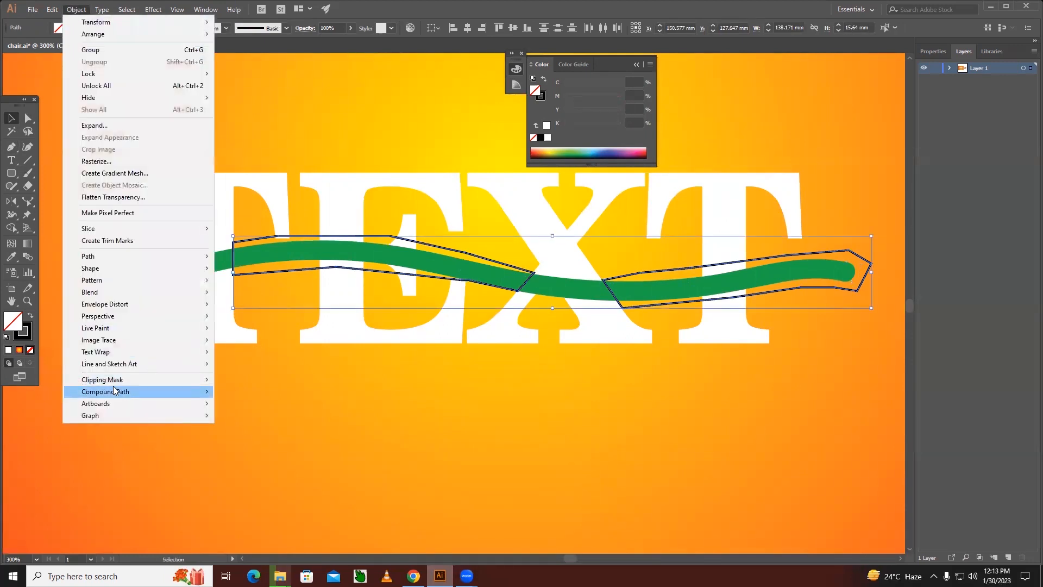
{"action": "mouse_move", "coordinate": [113, 388]}
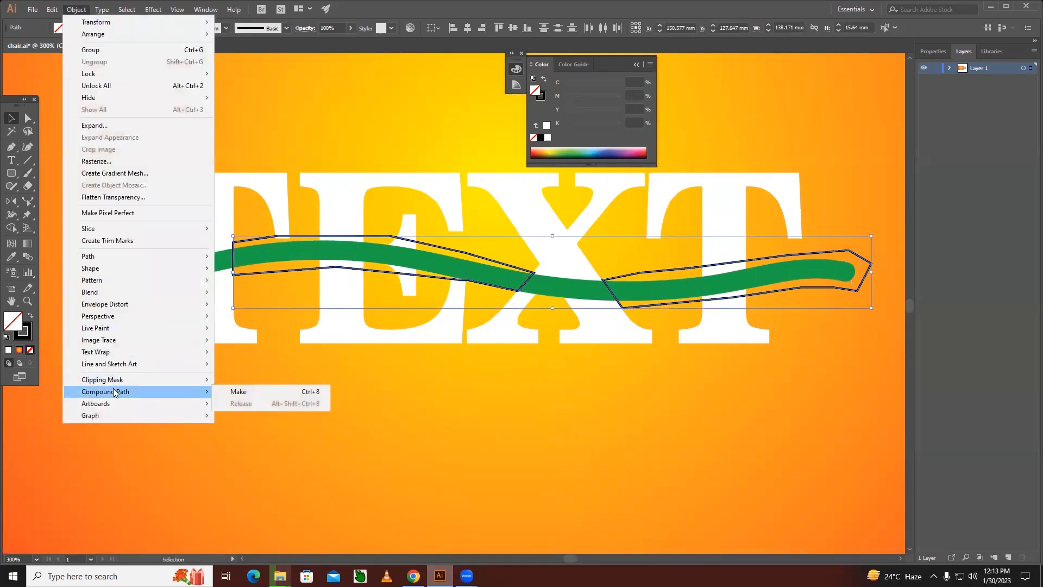
{"action": "left_click", "coordinate": [312, 394]}
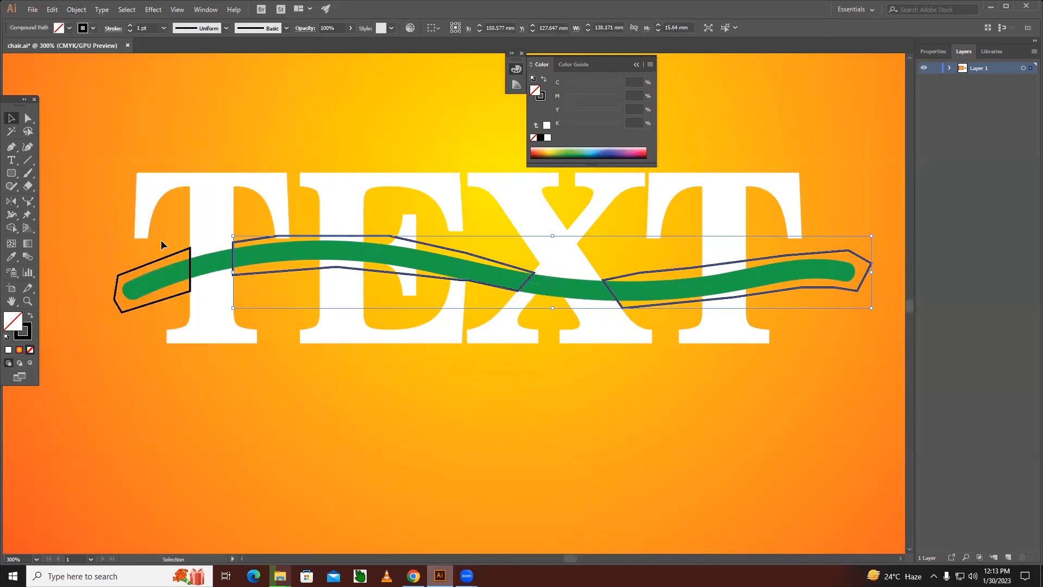
Step: Try clipping the green line with the two-outline compound path, and undo the mask
{"action": "left_click", "coordinate": [151, 278], "text": "shift"}
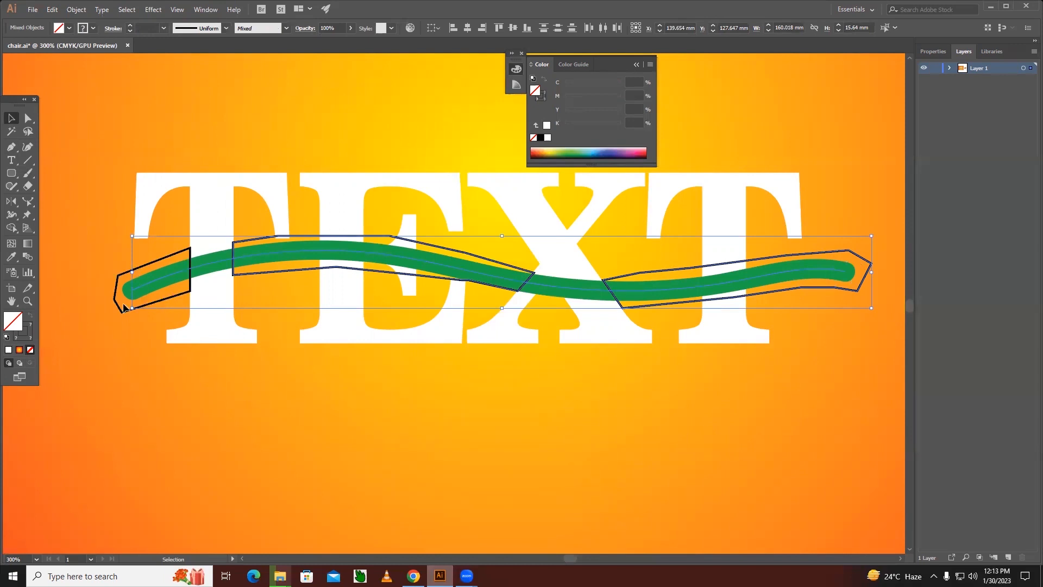
{"action": "key", "text": "a"}
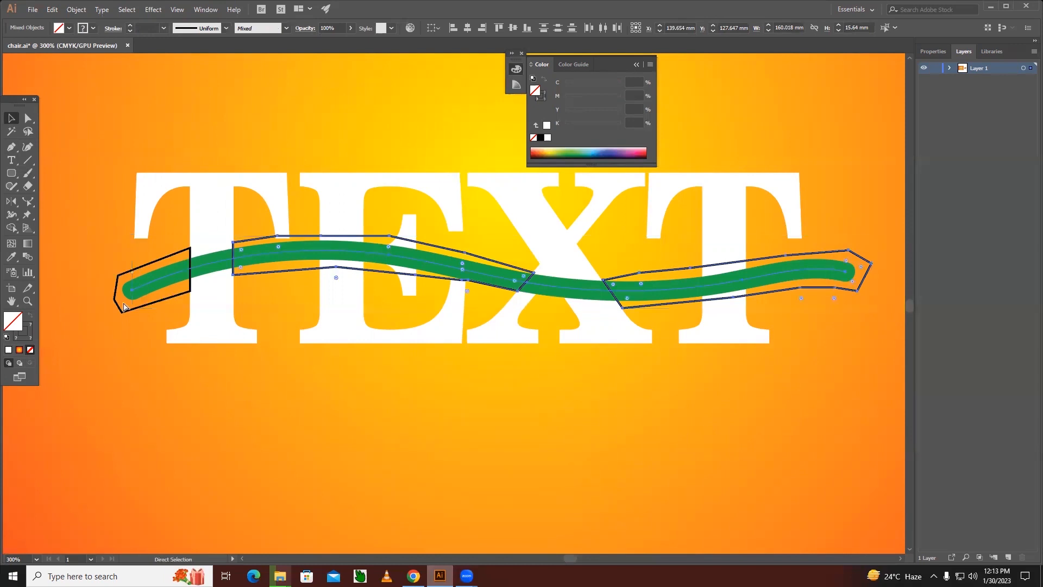
{"action": "key", "text": "v"}
{"action": "left_click", "coordinate": [77, 11]}
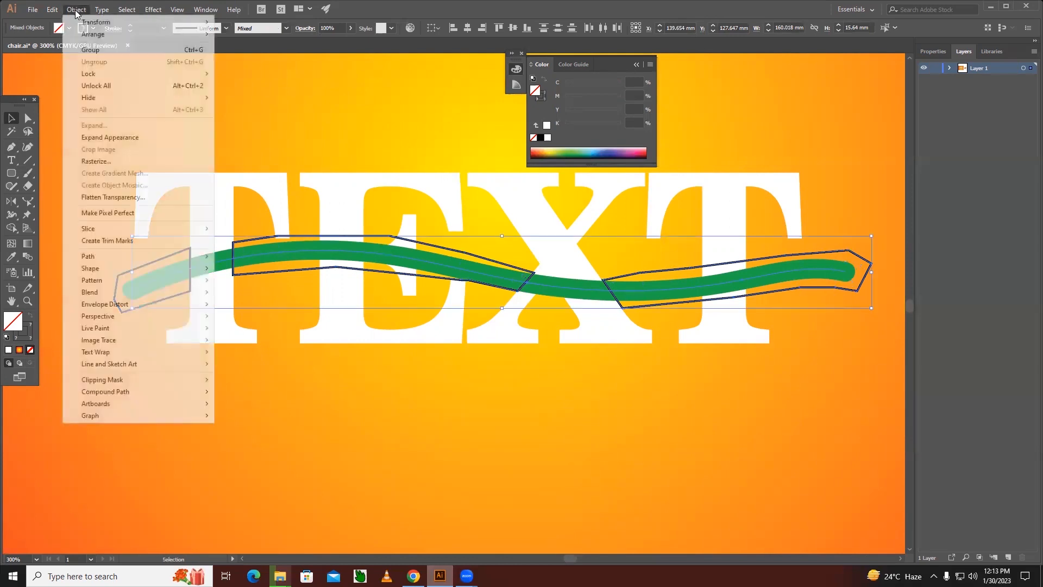
{"action": "mouse_move", "coordinate": [118, 380]}
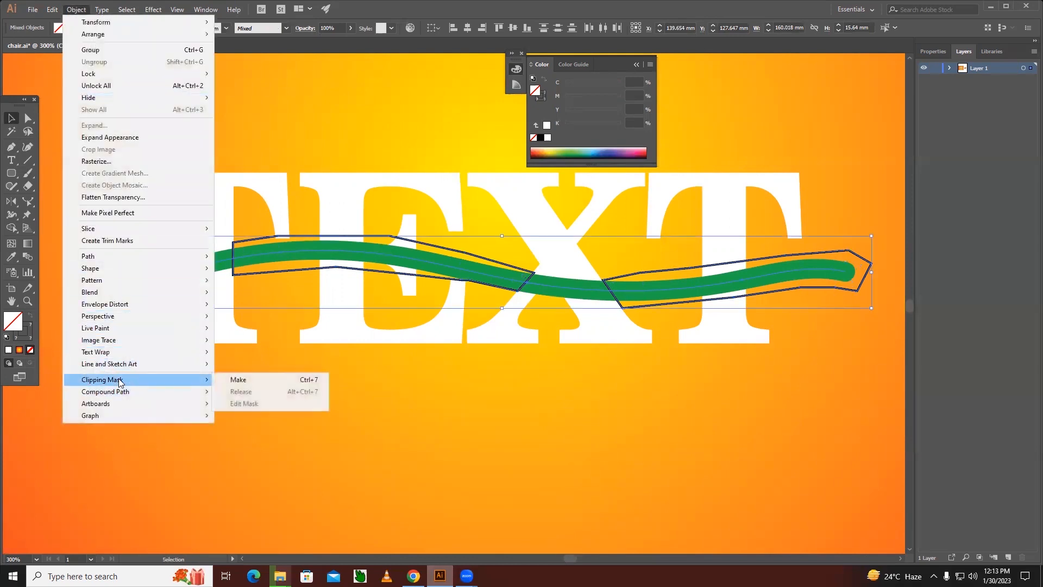
{"action": "left_click", "coordinate": [241, 380]}
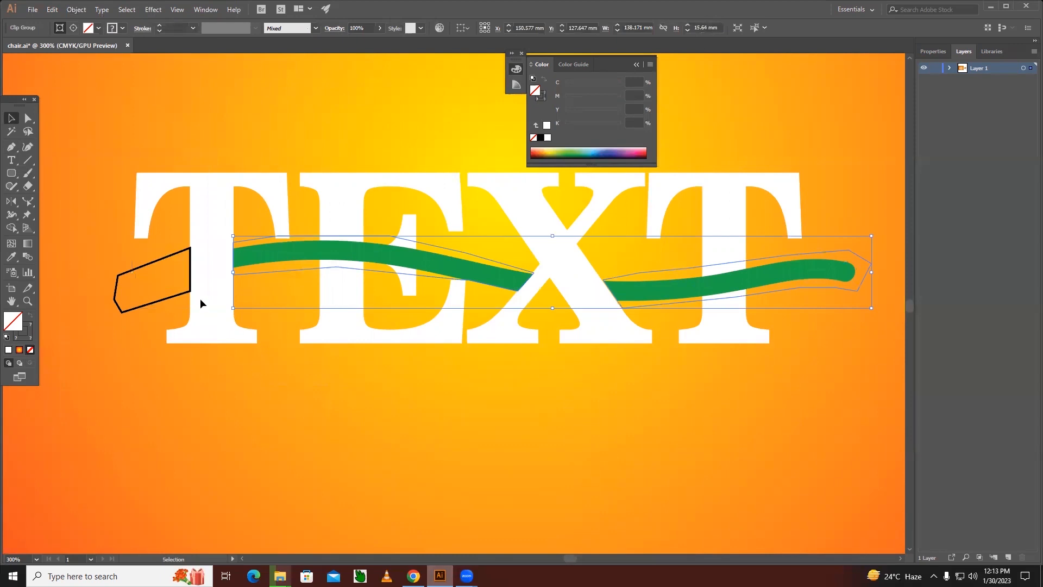
{"action": "key", "text": "ctrl+z"}
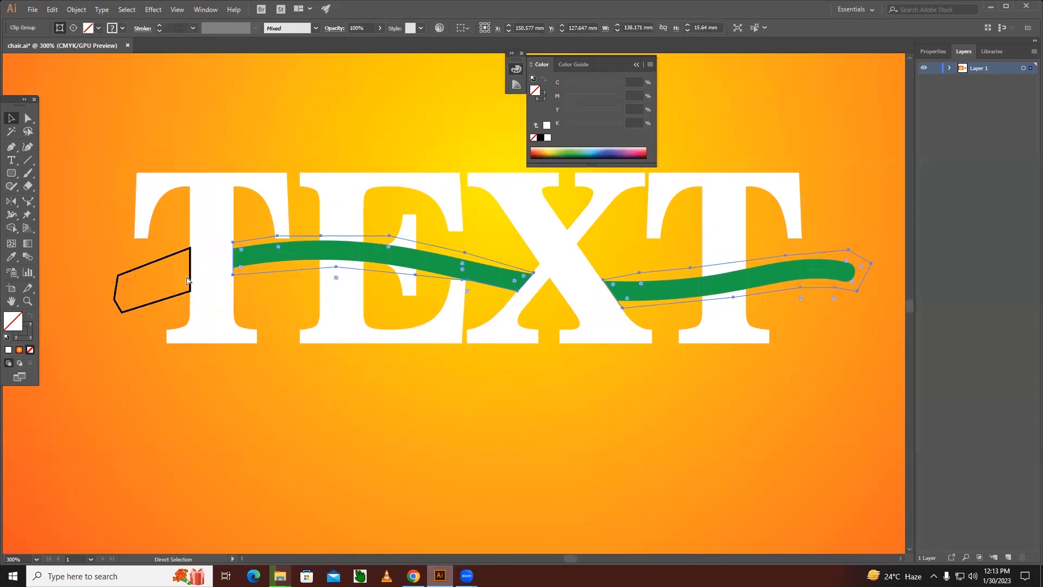
Step: Add the outline at the first T to the other two outlines as one compound path
{"action": "left_click", "coordinate": [163, 299]}
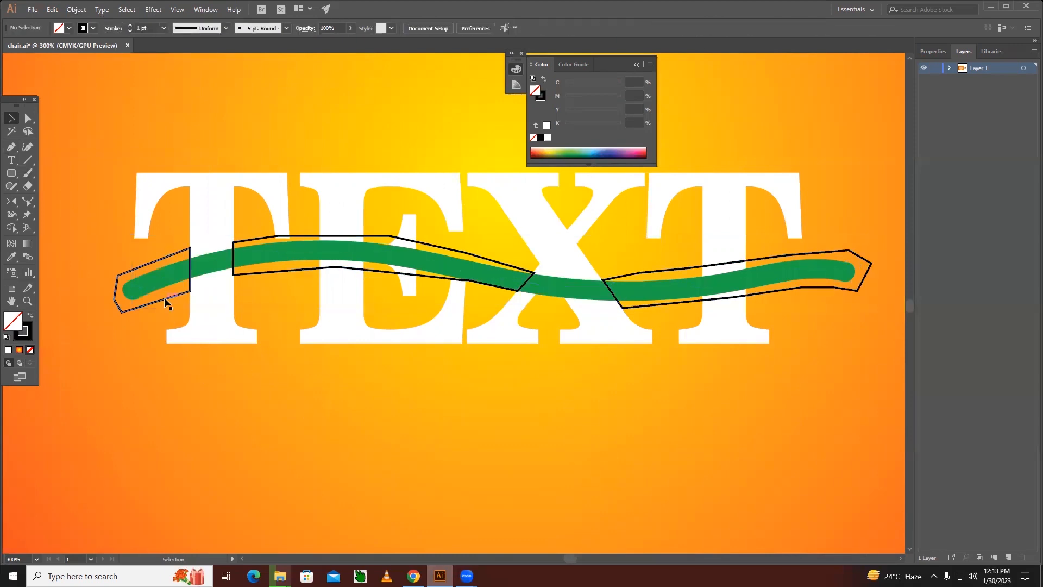
{"action": "left_click", "coordinate": [267, 276], "text": "shift"}
{"action": "left_click", "coordinate": [76, 10]}
{"action": "mouse_move", "coordinate": [201, 392]}
{"action": "left_click", "coordinate": [235, 393]}
{"action": "left_click", "coordinate": [251, 403]}
Step: Clip the green line with the three-part compound path so it weaves through the TEXT letters, and deselect everything
{"action": "key", "text": "ctrl+a"}
{"action": "key", "text": "a"}
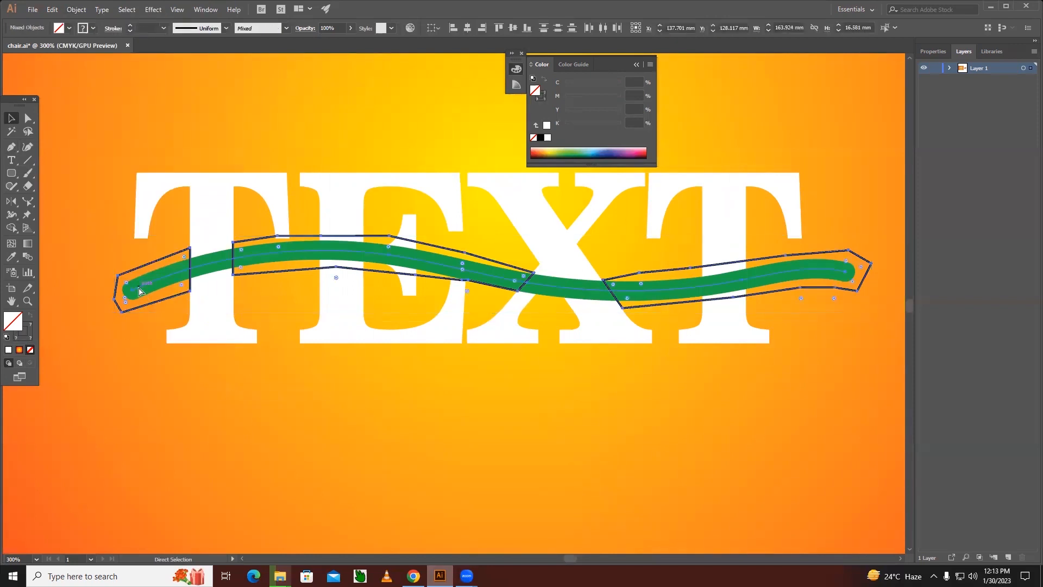
{"action": "key", "text": "v"}
{"action": "key", "text": "ctrl+7"}
{"action": "left_click", "coordinate": [286, 504]}
{"action": "key", "text": "z"}
{"action": "left_click", "coordinate": [423, 365], "text": "alt"}
{"action": "left_click", "coordinate": [423, 365], "text": "alt"}
{"action": "left_click_drag", "start_coordinate": [443, 253], "coordinate": [387, 340]}
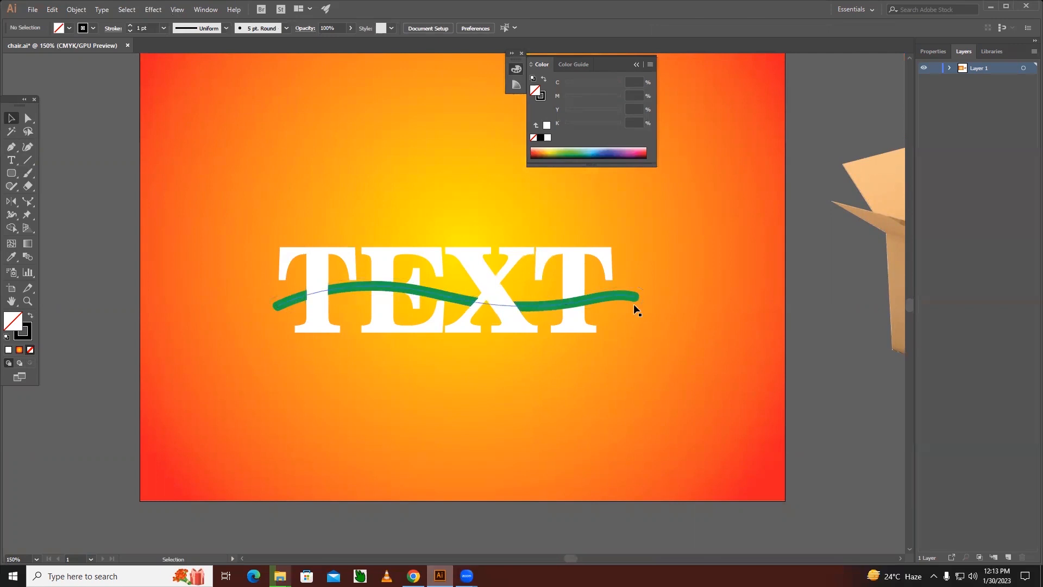
{"action": "key", "text": "ctrl+minus"}
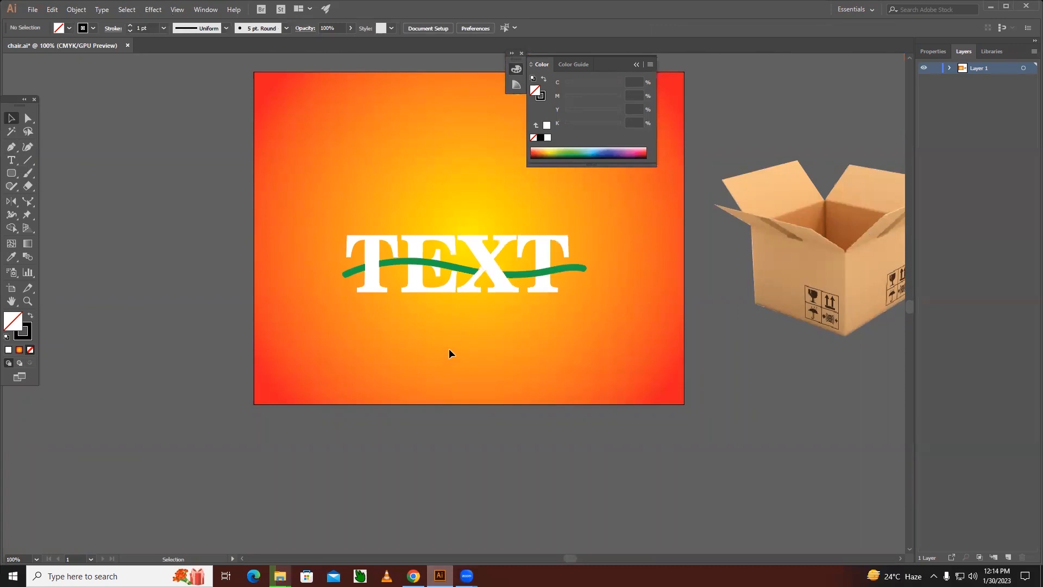
{"action": "left_click_drag", "start_coordinate": [468, 308], "coordinate": [387, 395]}
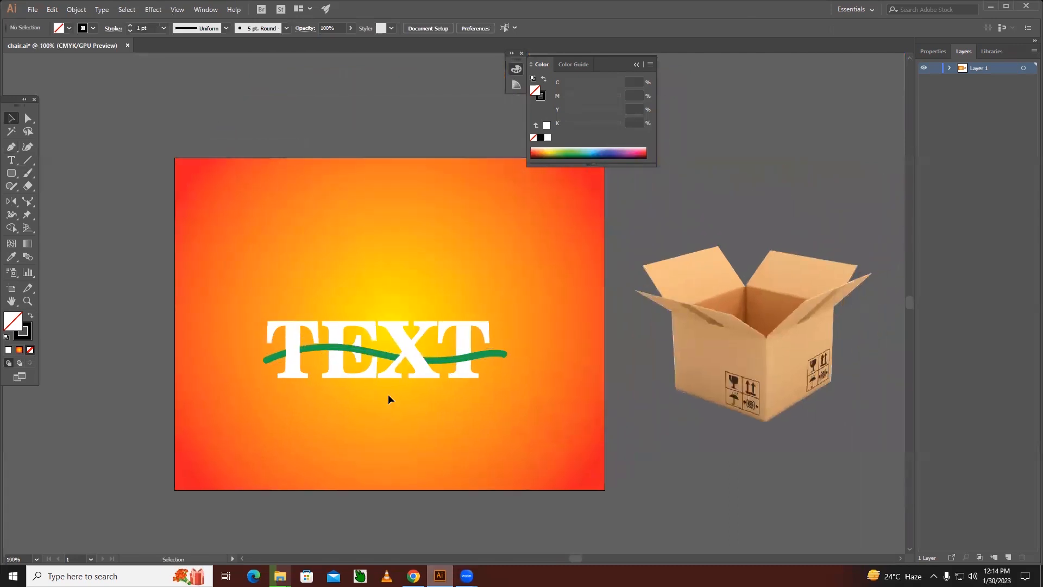